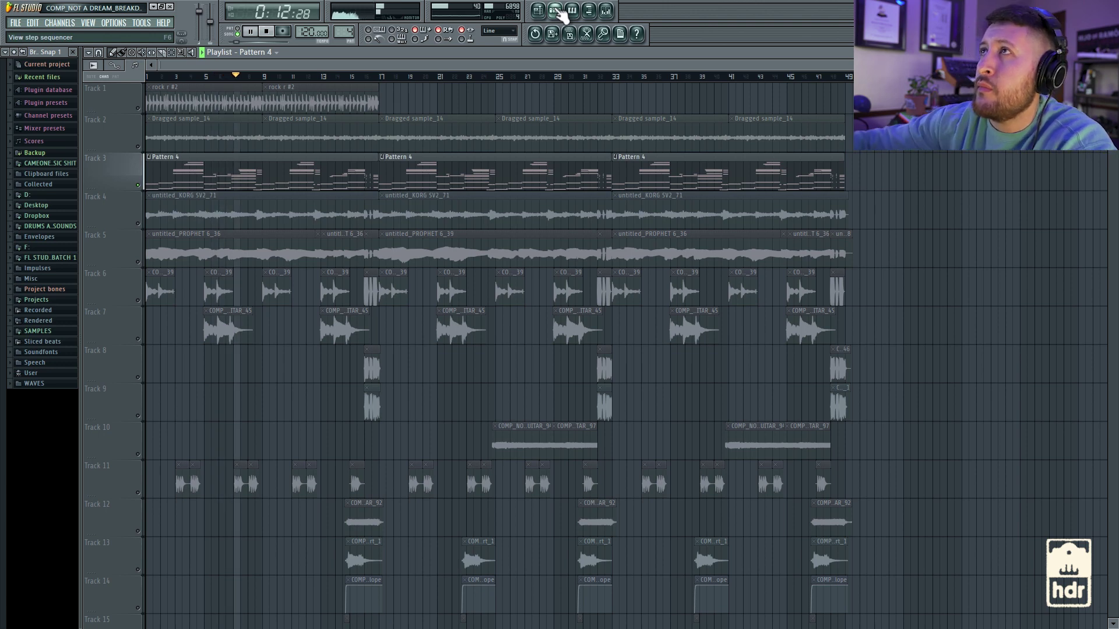
Stop playback and open the FM TINES 2 instrument from Pattern 4's channels to view its Signature Full Tine settings
{"action": "key", "text": "space"}
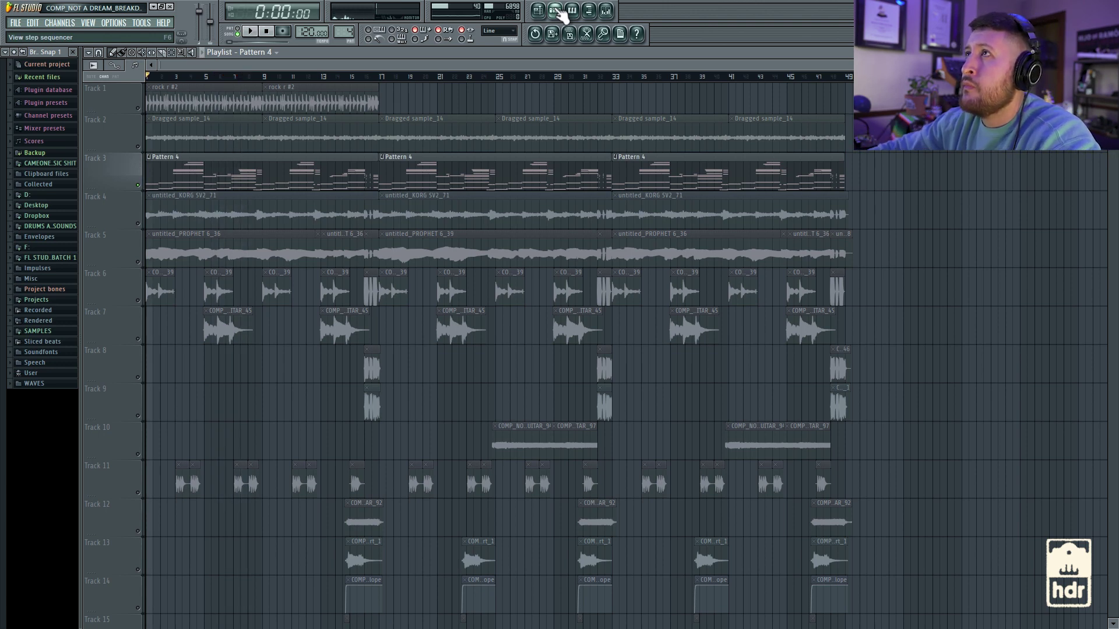
{"action": "left_click", "coordinate": [556, 12]}
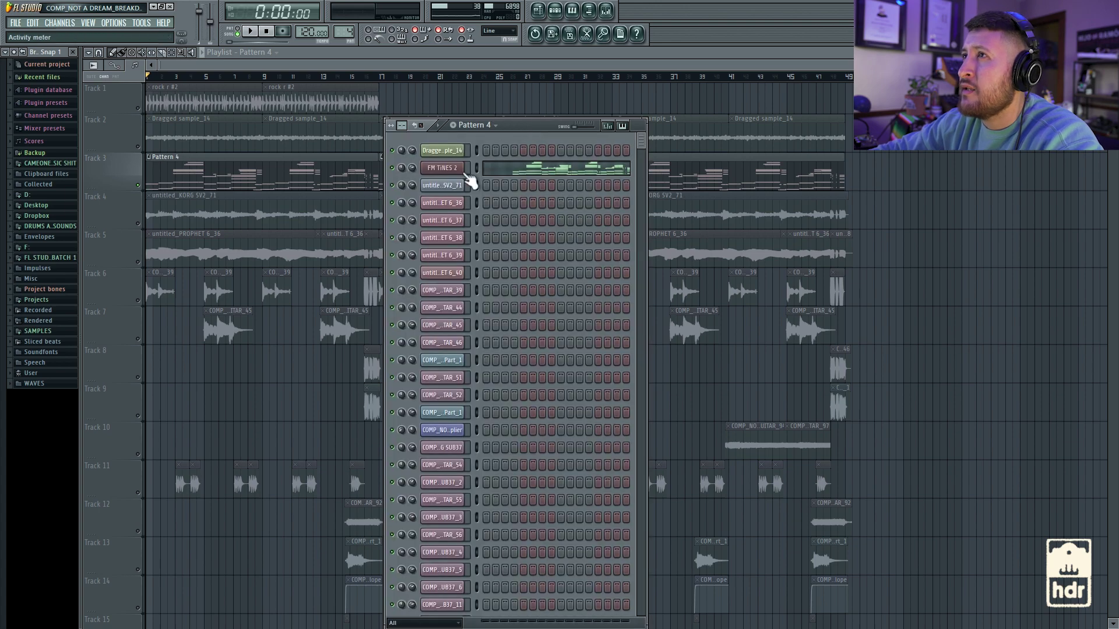
{"action": "left_click", "coordinate": [446, 175]}
{"action": "left_click_drag", "start_coordinate": [470, 108], "coordinate": [626, 103]}
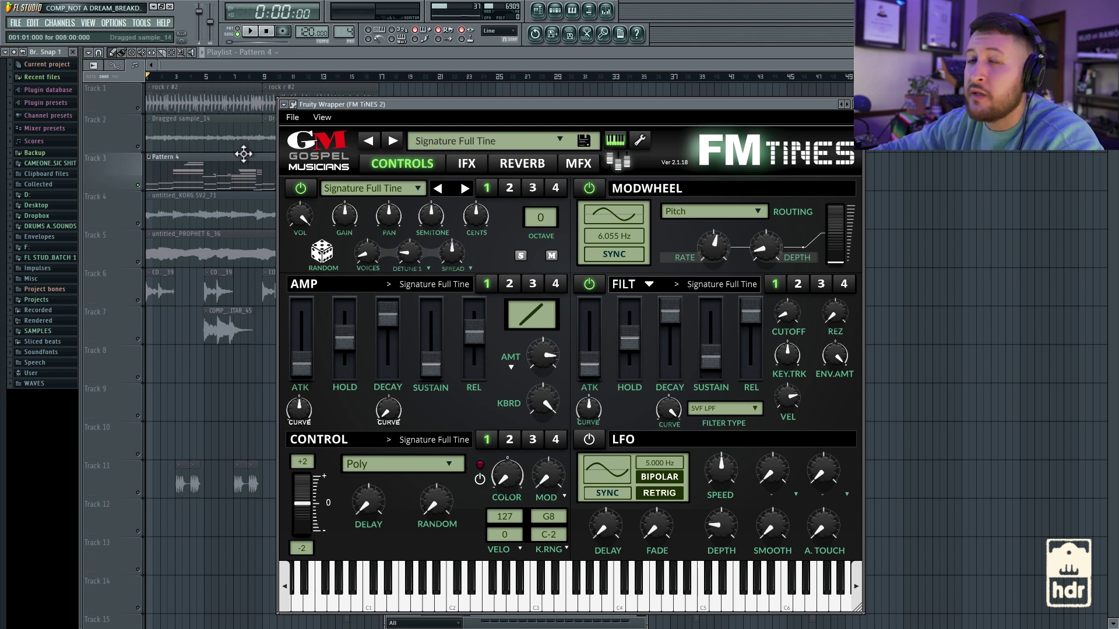
Solo playlist Track 2 with the Dragged sample_14 clips and play it from the start
{"action": "left_click", "coordinate": [138, 107]}
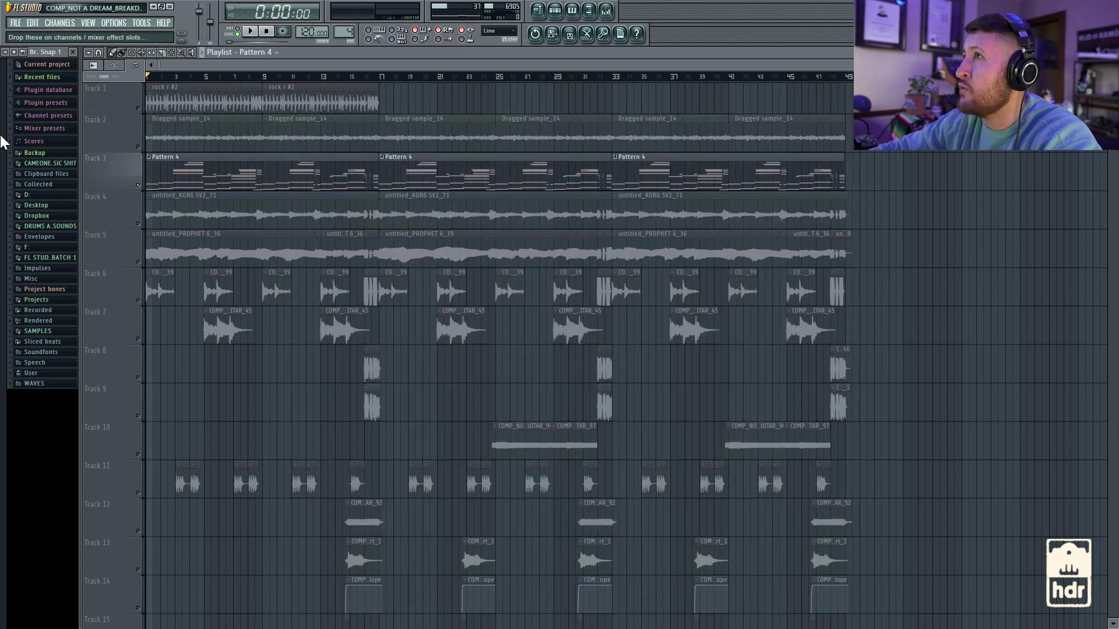
{"action": "left_click", "coordinate": [139, 147]}
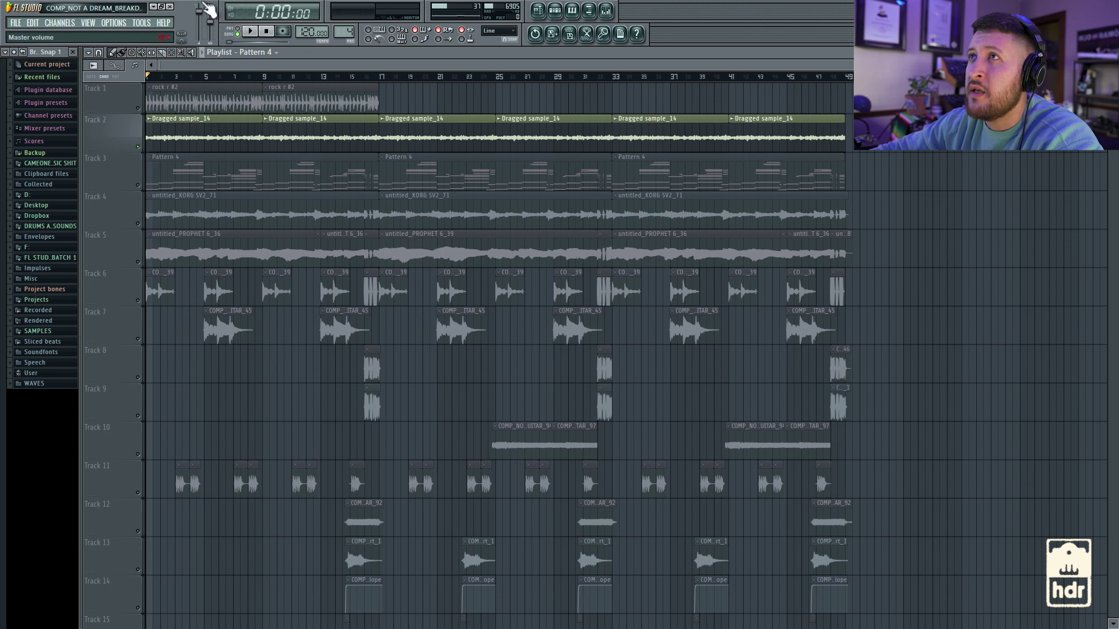
{"action": "left_click", "coordinate": [250, 31]}
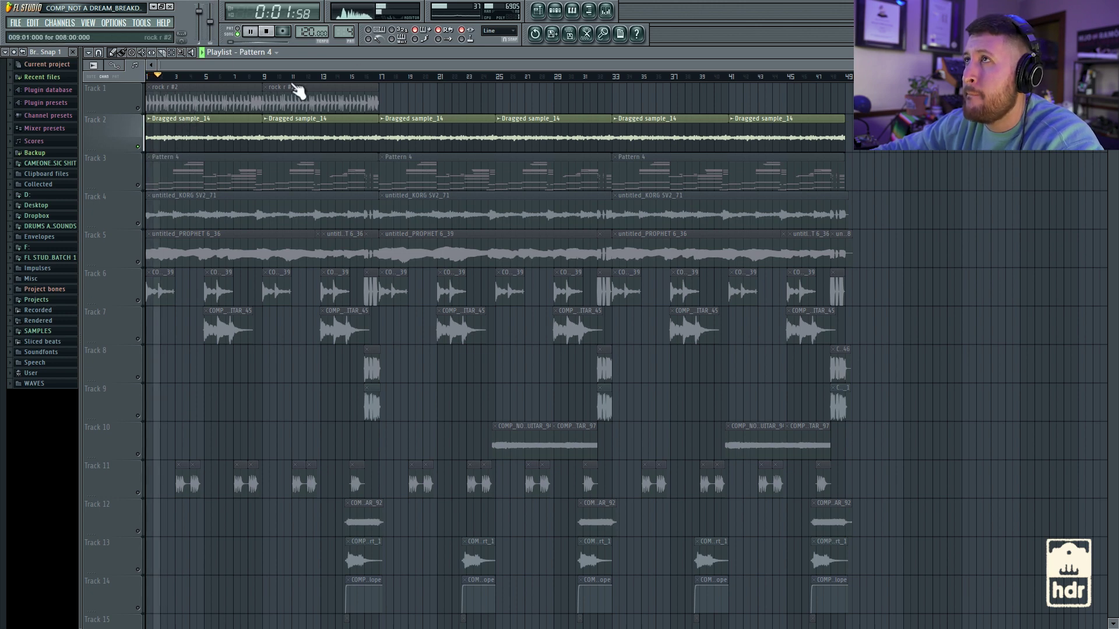
Stop playback and inspect the Stardust 201 Tape Echo on the SYNTH ARP mixer channel
{"action": "left_click", "coordinate": [607, 10]}
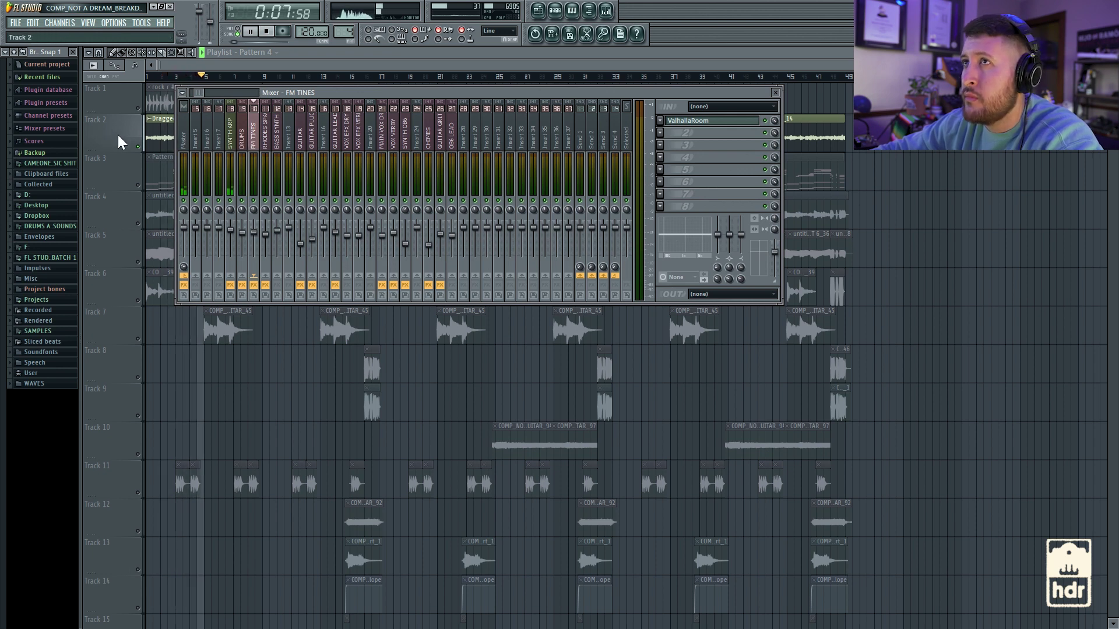
{"action": "left_click", "coordinate": [231, 143]}
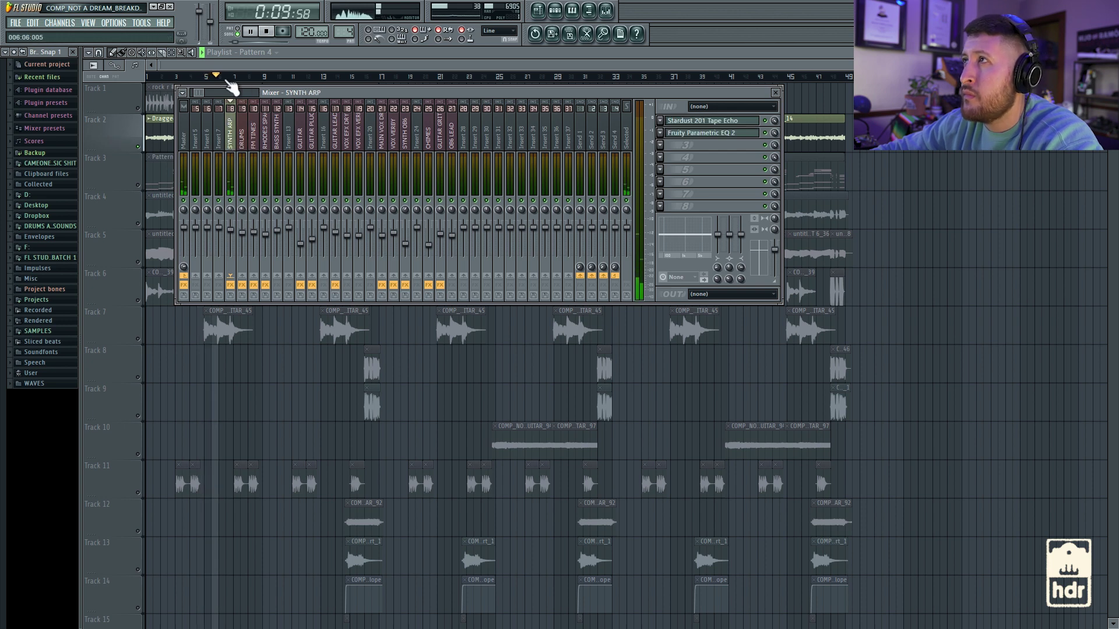
{"action": "key", "text": "space"}
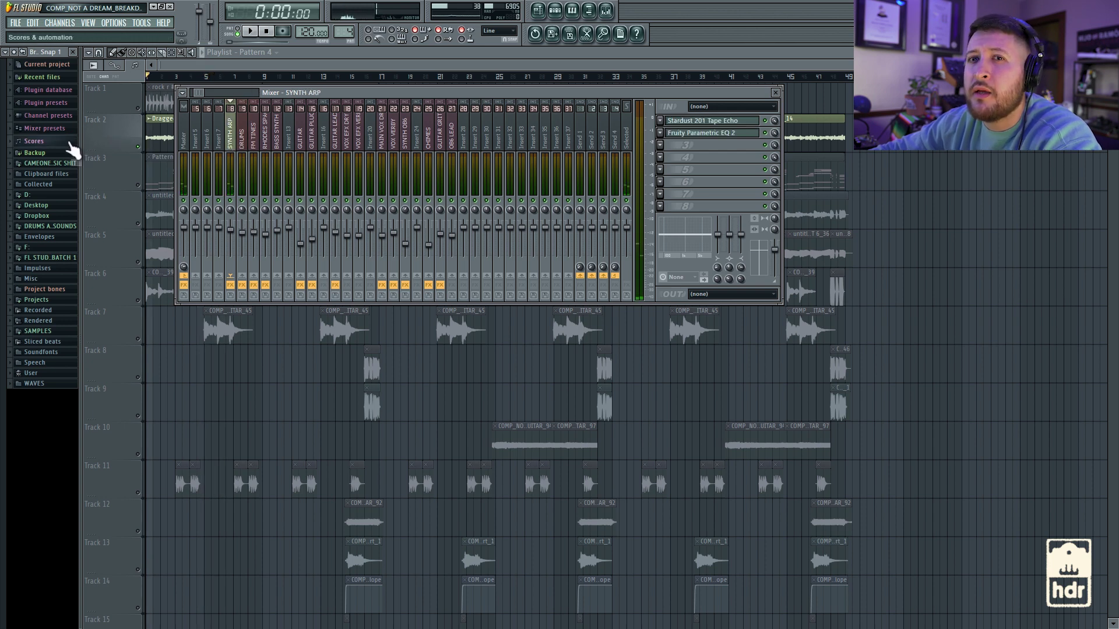
{"action": "left_click", "coordinate": [724, 122]}
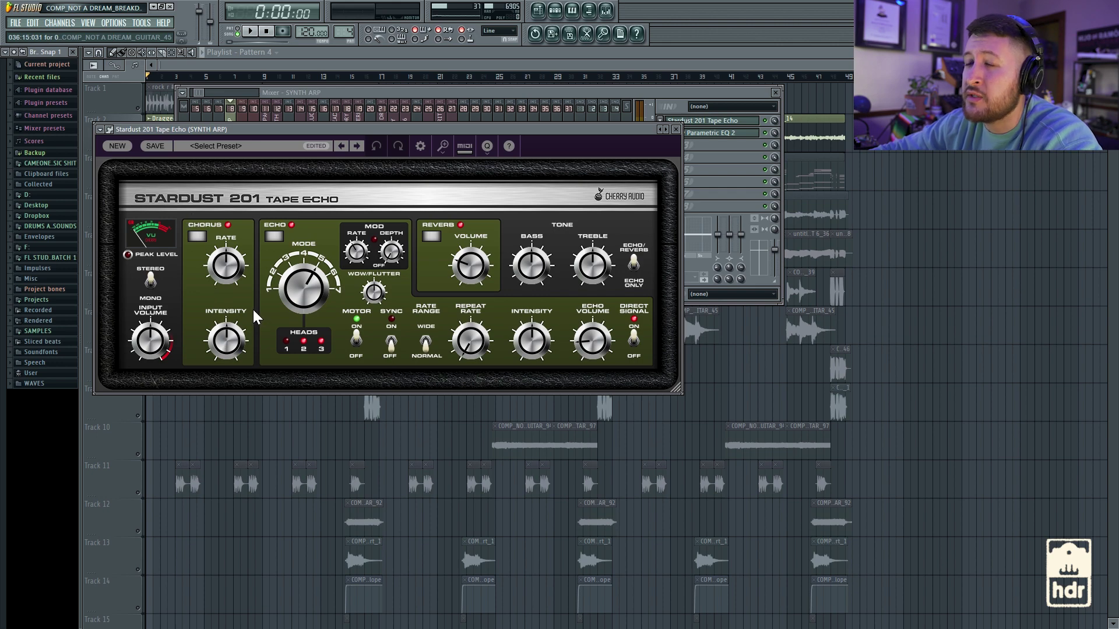
{"action": "left_click", "coordinate": [675, 129]}
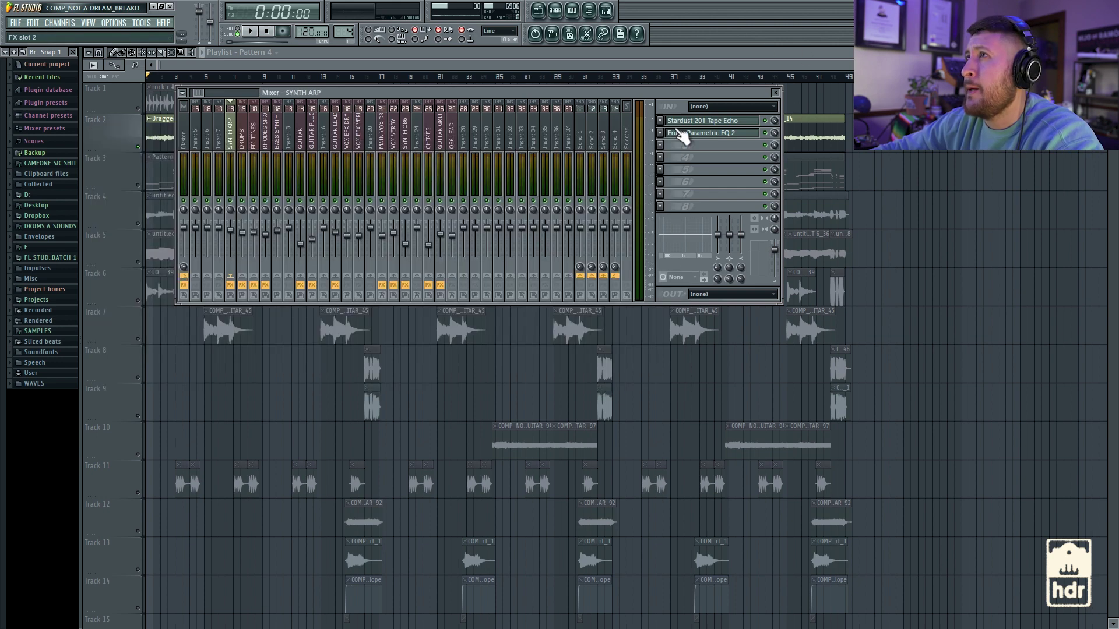
{"action": "key", "text": "F9"}
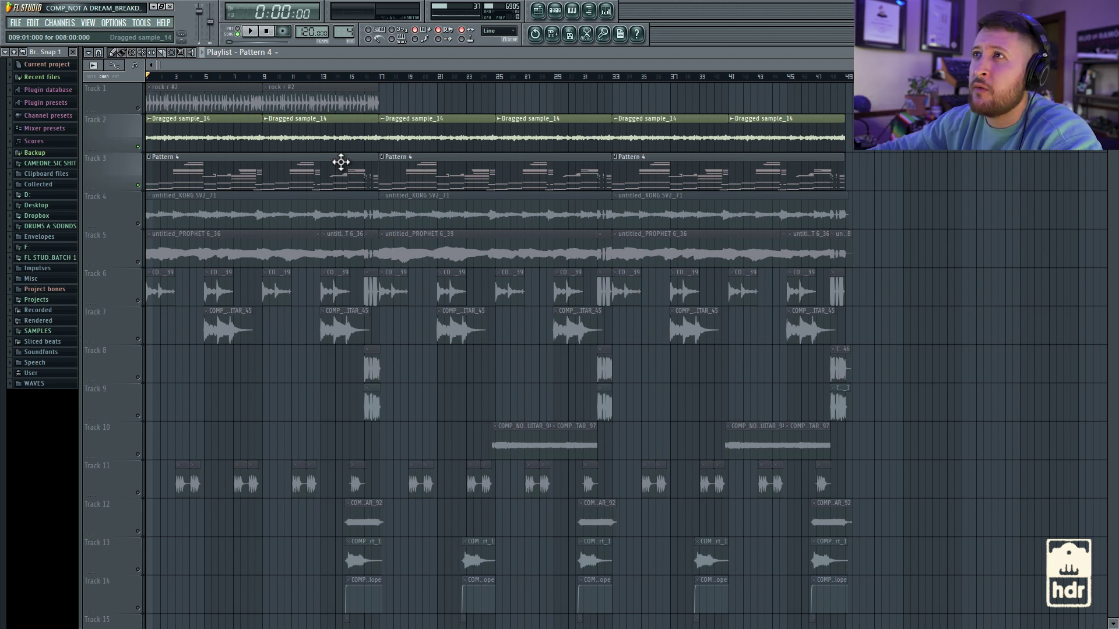
Play Tracks 2 and 3 together from the start, and listen again from around bar 13
{"action": "key", "text": "space"}
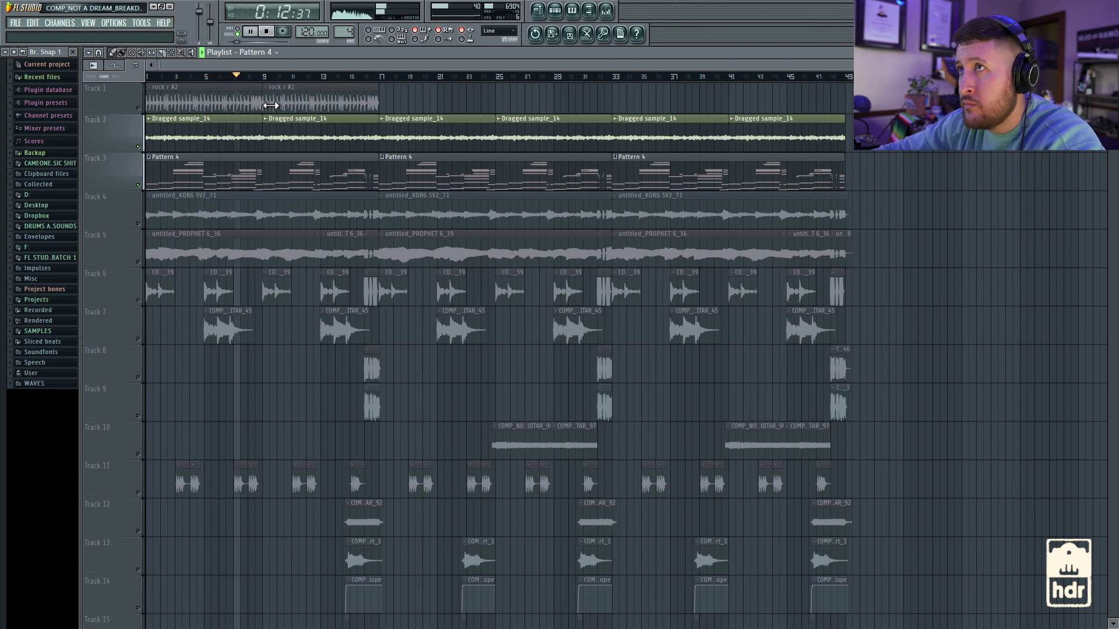
{"action": "key", "text": "space"}
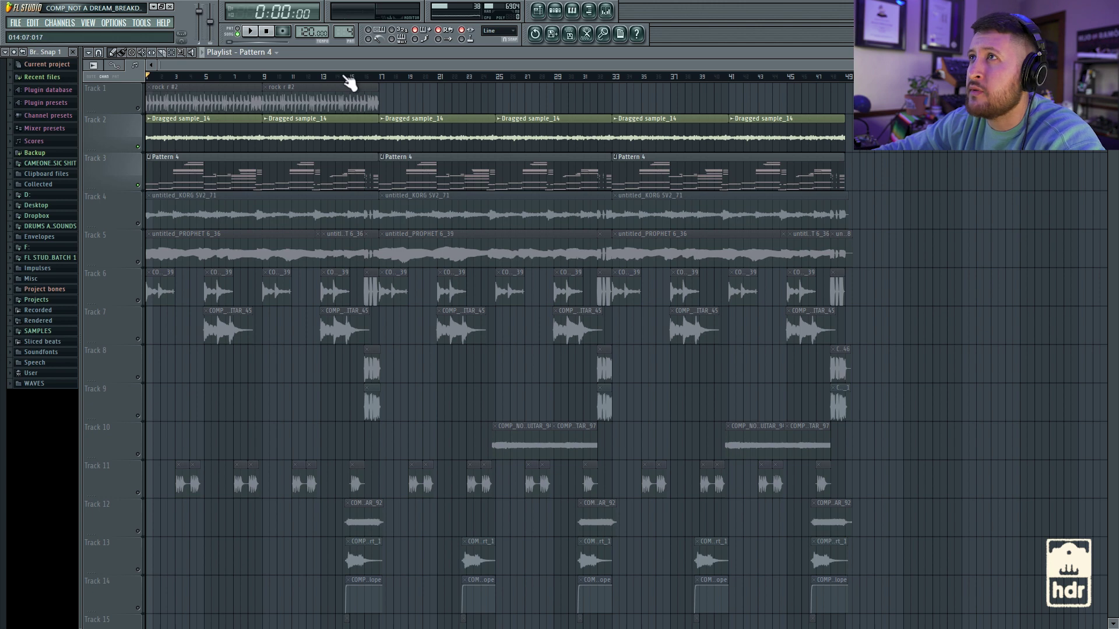
{"action": "left_click", "coordinate": [331, 78]}
{"action": "key", "text": "space"}
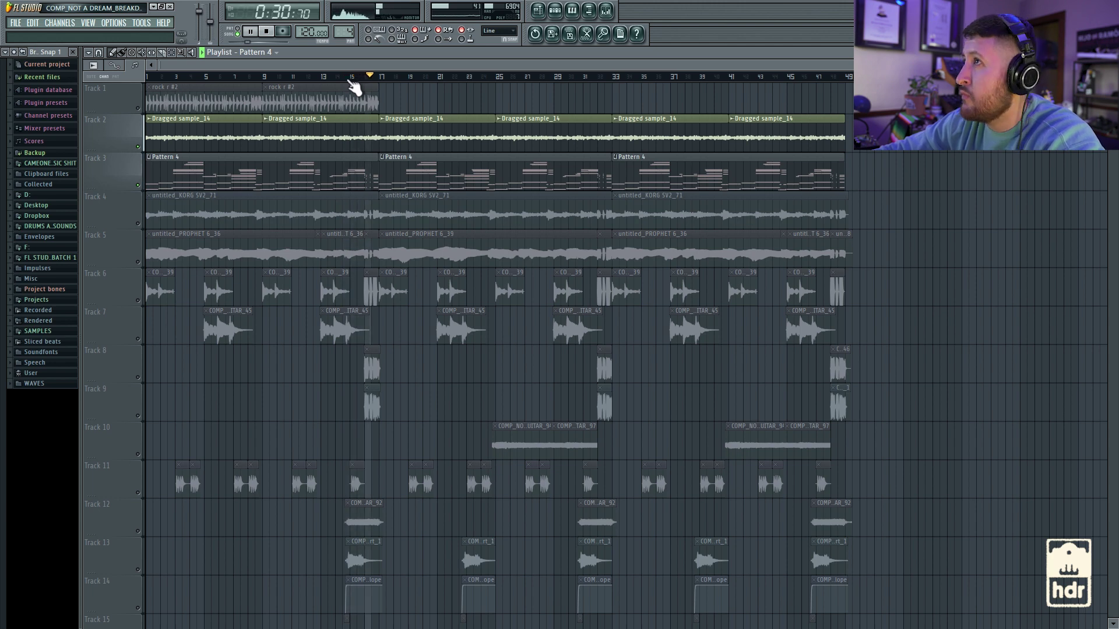
{"action": "key", "text": "space"}
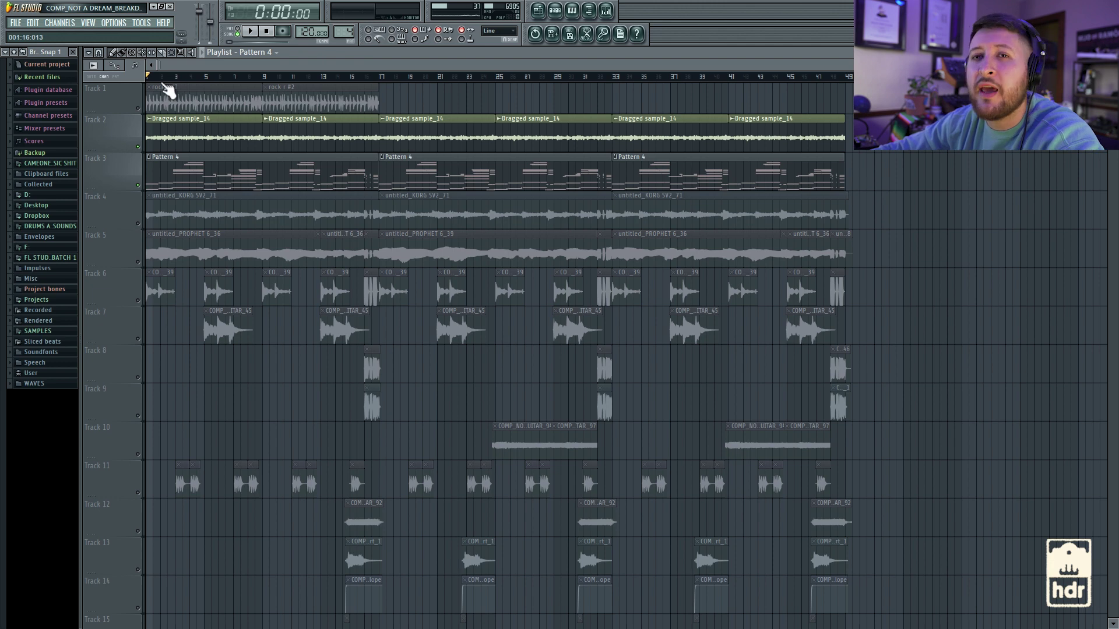
Solo Track 4 with the untitled_KORG SV2_71 clips and listen to it from the start
{"action": "left_click", "coordinate": [141, 226]}
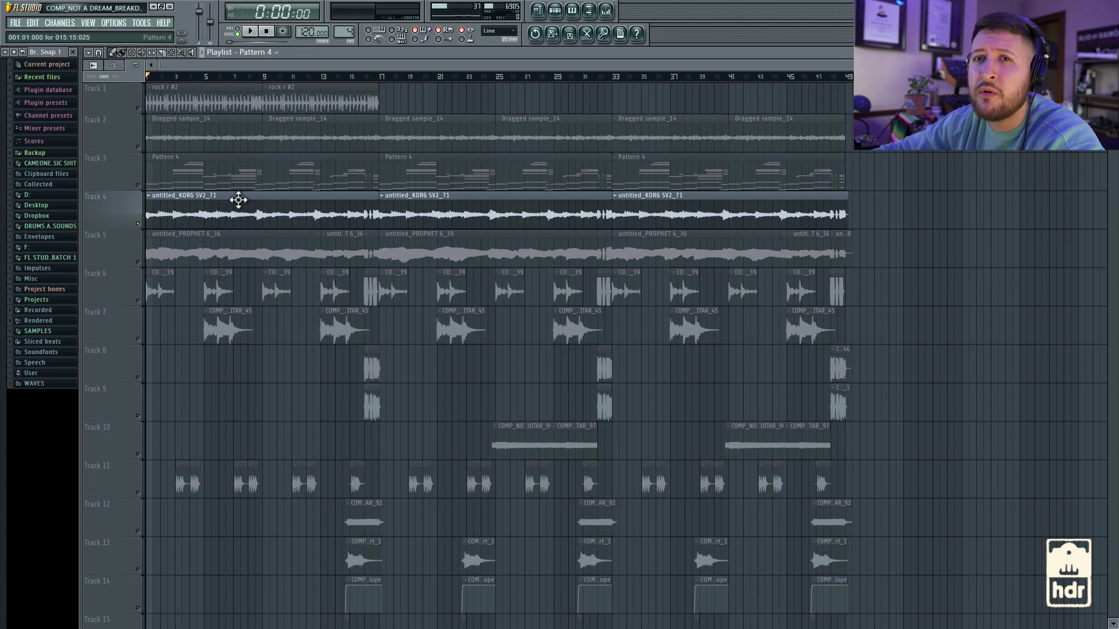
{"action": "left_click", "coordinate": [606, 10]}
{"action": "key", "text": "F9"}
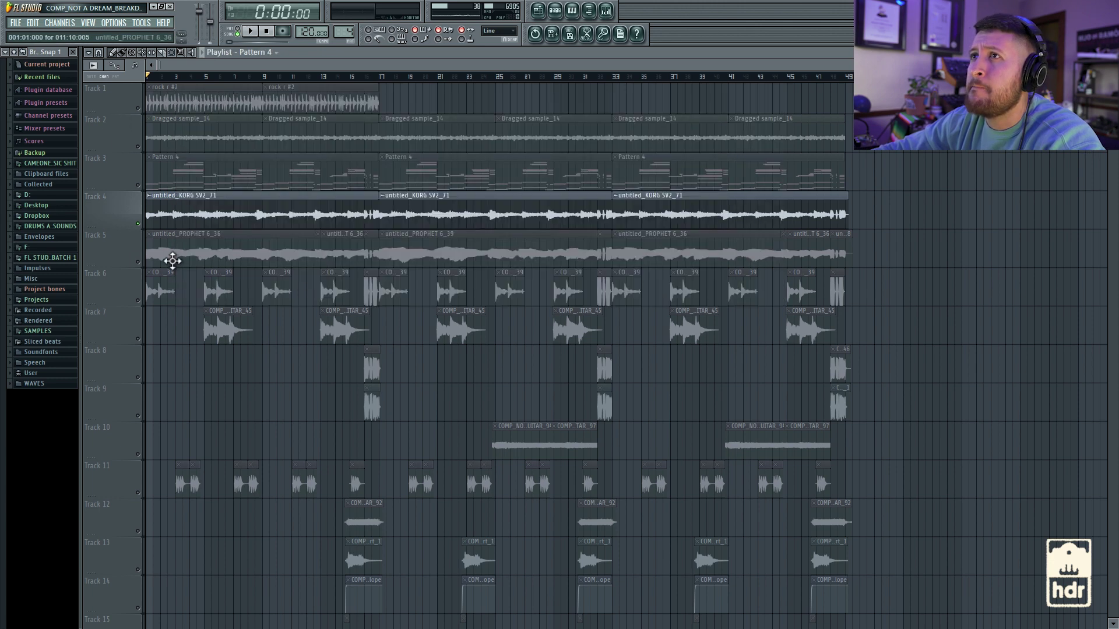
{"action": "key", "text": "space"}
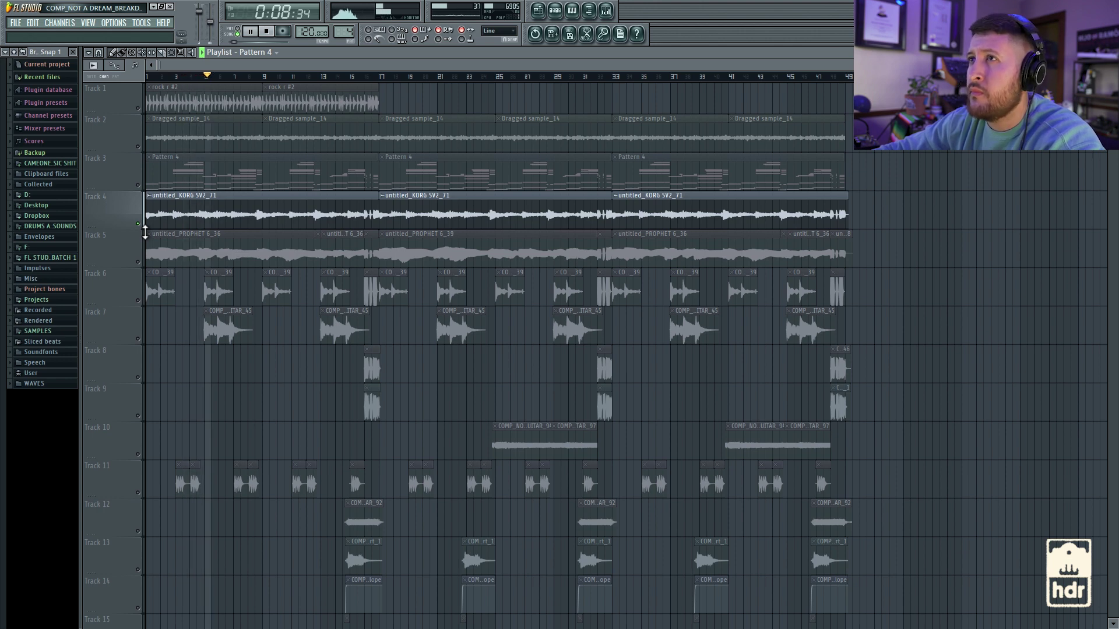
{"action": "key", "text": "space"}
Inspect the RHODES SPACEY mixer channel's ValhallaRoom, Fruity Parametric EQ 2 and Stardust 201 Tape Echo effects
{"action": "left_click", "coordinate": [608, 11]}
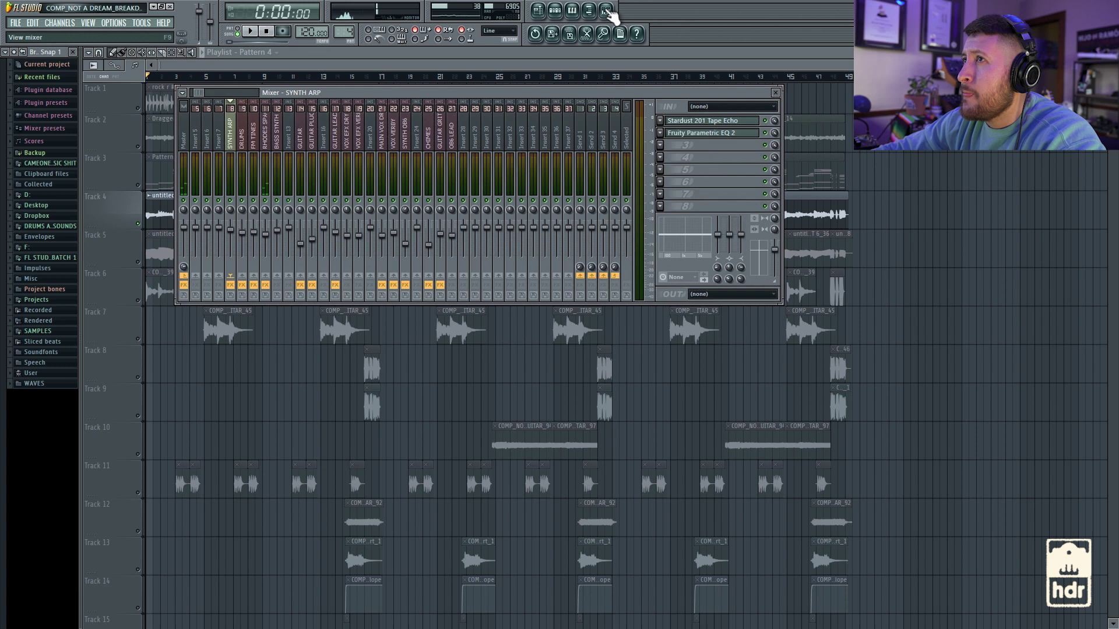
{"action": "left_click", "coordinate": [266, 140]}
{"action": "left_click", "coordinate": [706, 123]}
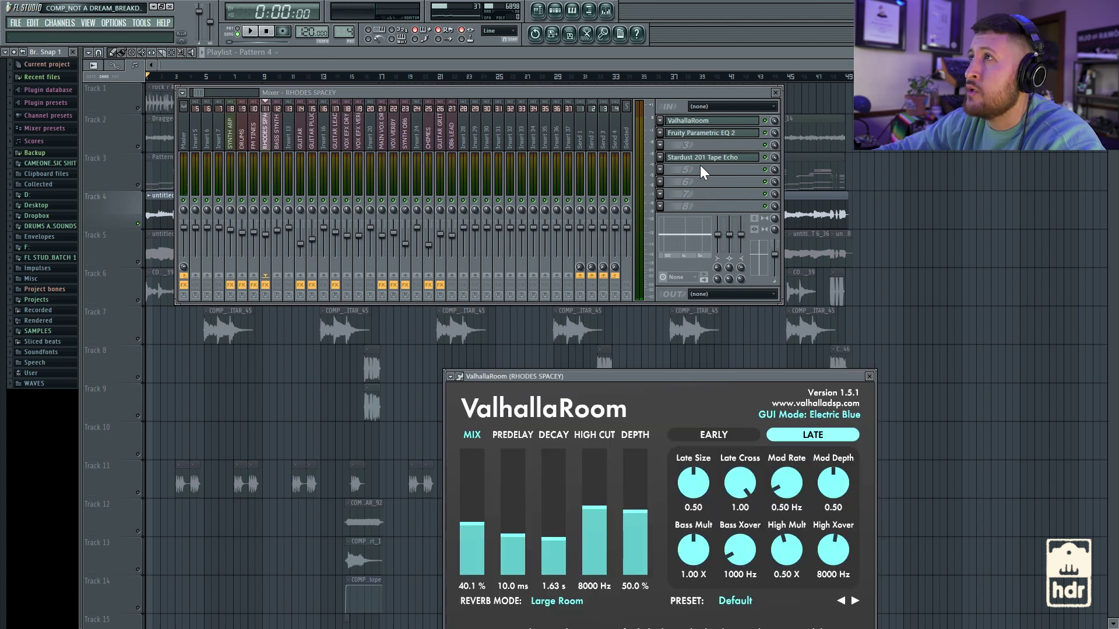
{"action": "left_click", "coordinate": [697, 132]}
{"action": "left_click", "coordinate": [506, 185]}
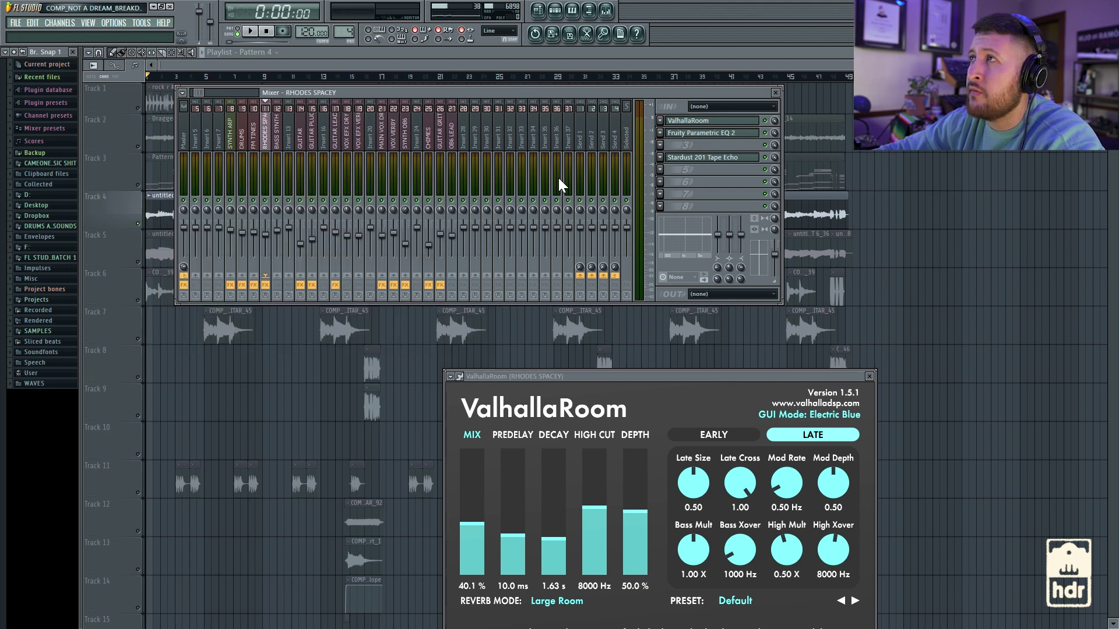
{"action": "left_click", "coordinate": [710, 158]}
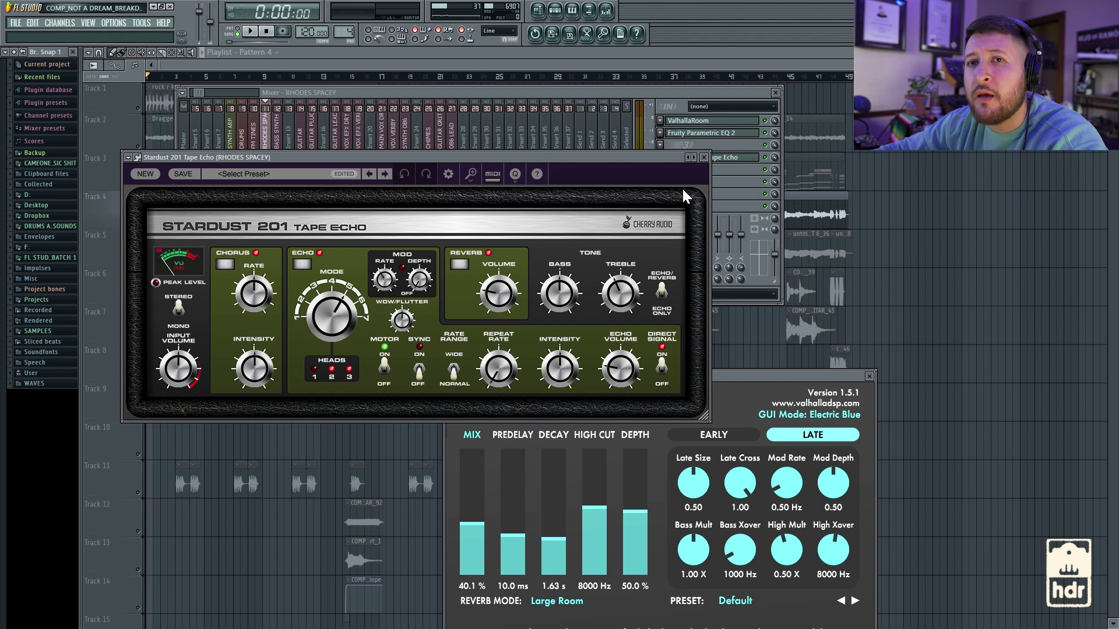
{"action": "left_click", "coordinate": [704, 158]}
{"action": "left_click", "coordinate": [651, 58]}
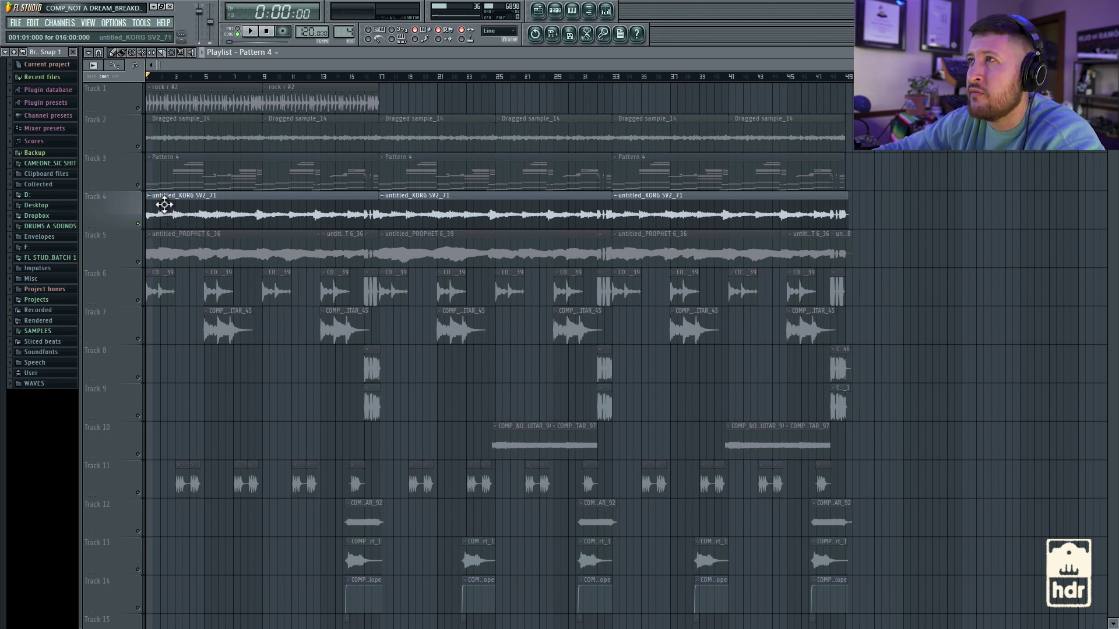
Unmute Track 2 alongside Track 4 and play them, bringing Track 3 in during playback
{"action": "left_click", "coordinate": [140, 149]}
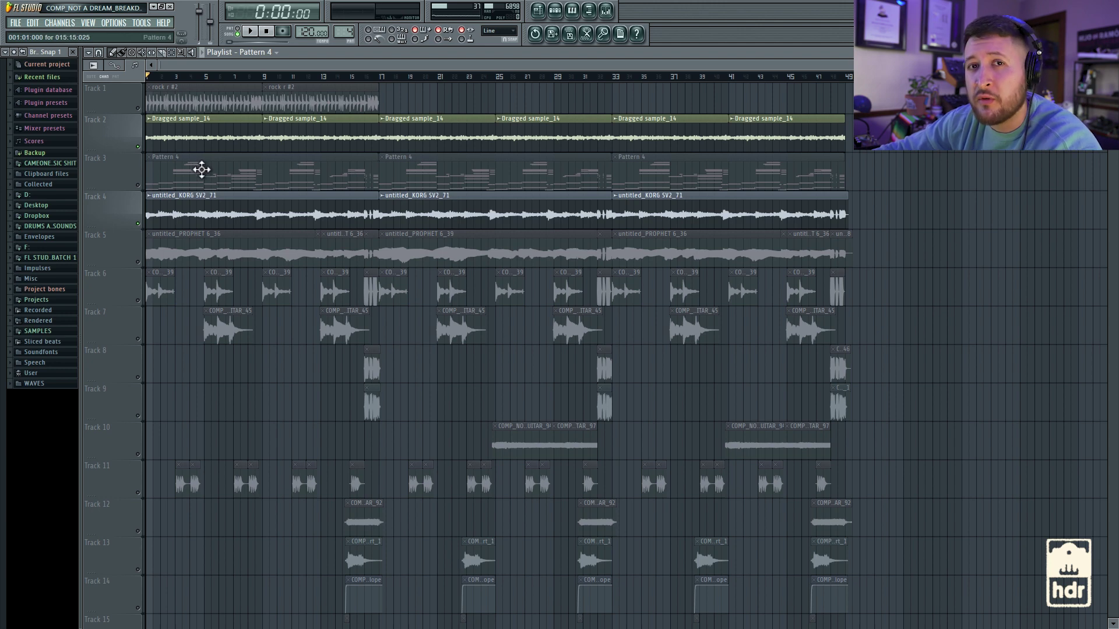
{"action": "key", "text": "space"}
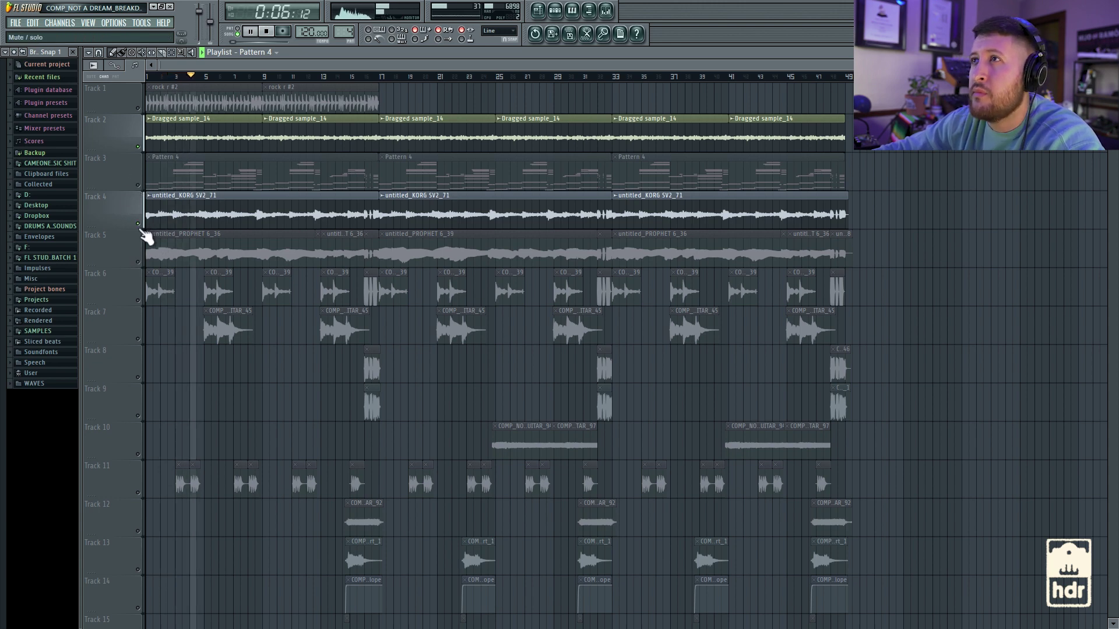
{"action": "left_click", "coordinate": [137, 185]}
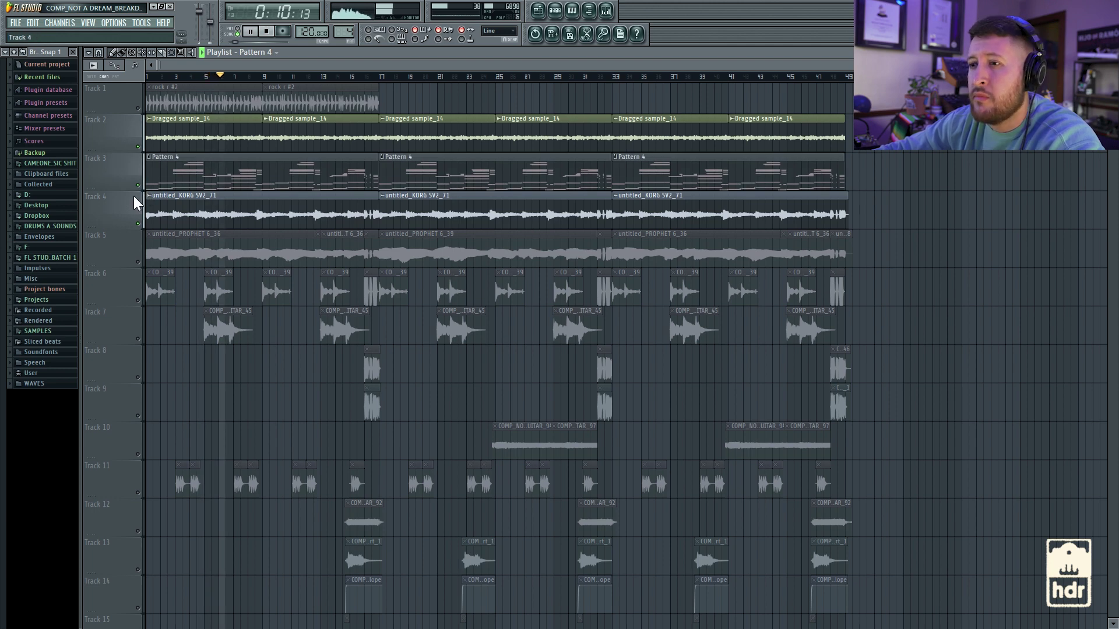
{"action": "key", "text": "space"}
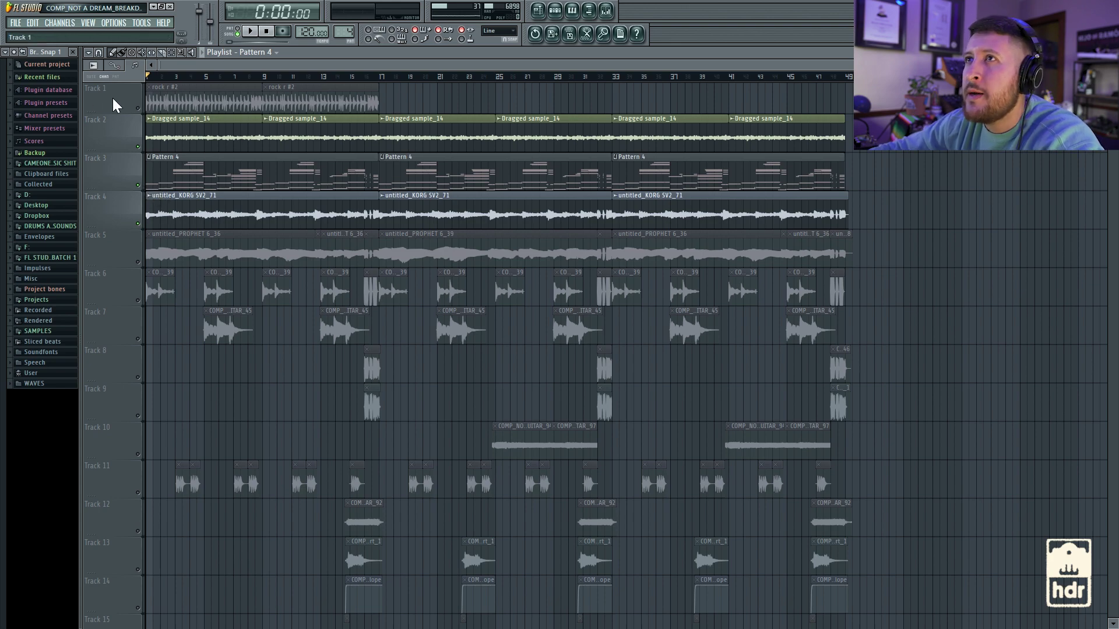
{"action": "scroll", "coordinate": [337, 271], "scroll_direction": "down", "scroll_amount": 3}
{"action": "scroll", "coordinate": [309, 296], "scroll_direction": "up", "scroll_amount": 3}
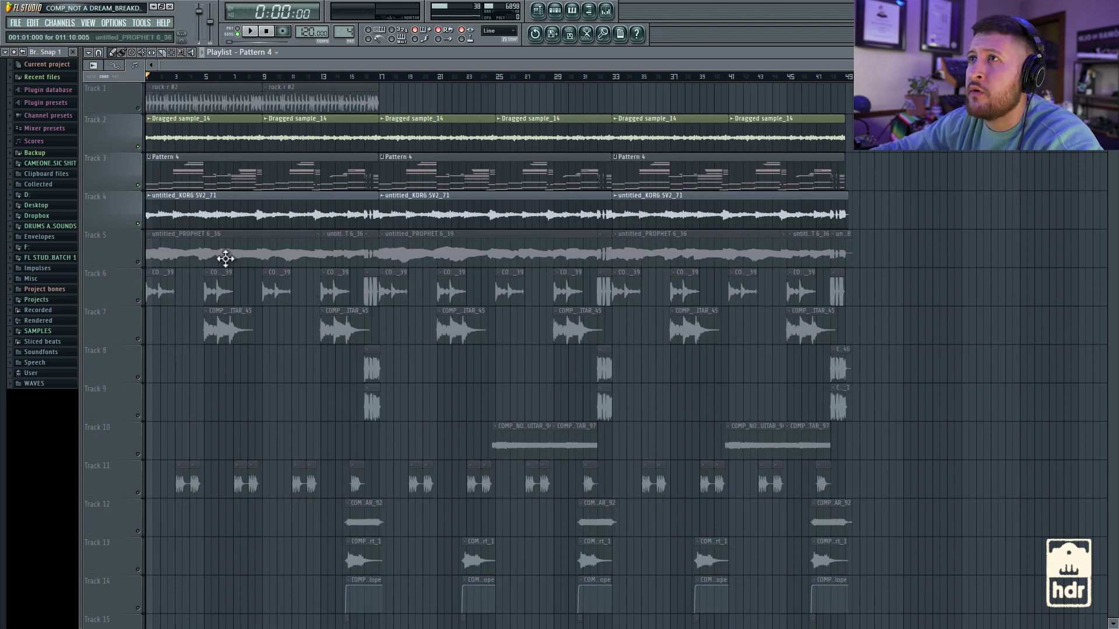
Solo Track 5 with the untitled_PROPHET 6 clips, check the BASS SYNTH mixer channel for effects, and listen to the track
{"action": "right_click", "coordinate": [139, 263]}
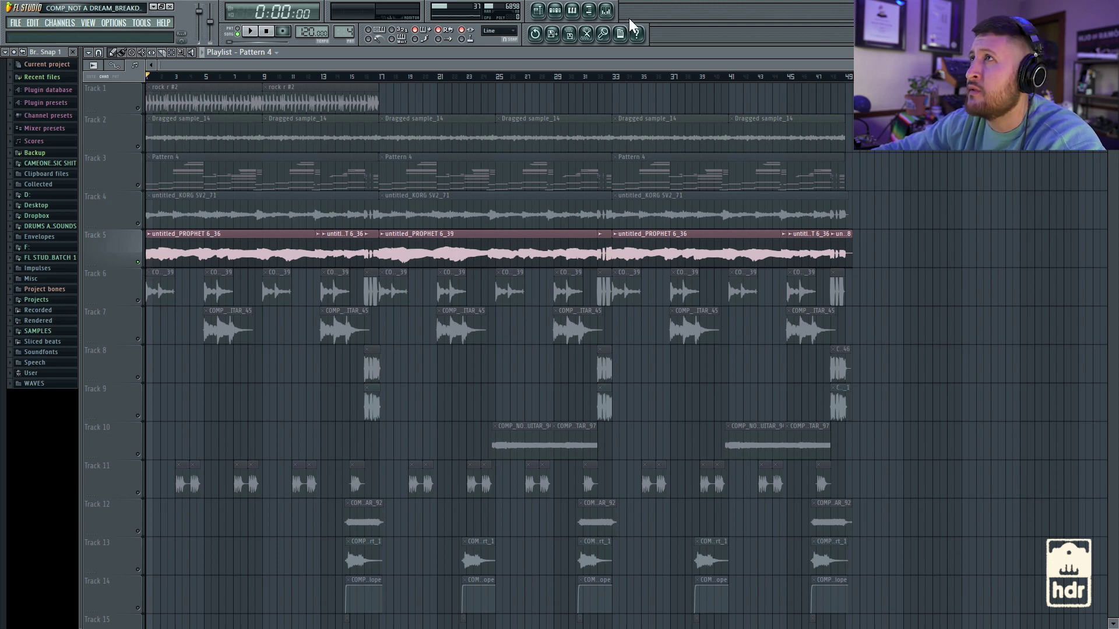
{"action": "left_click", "coordinate": [605, 10]}
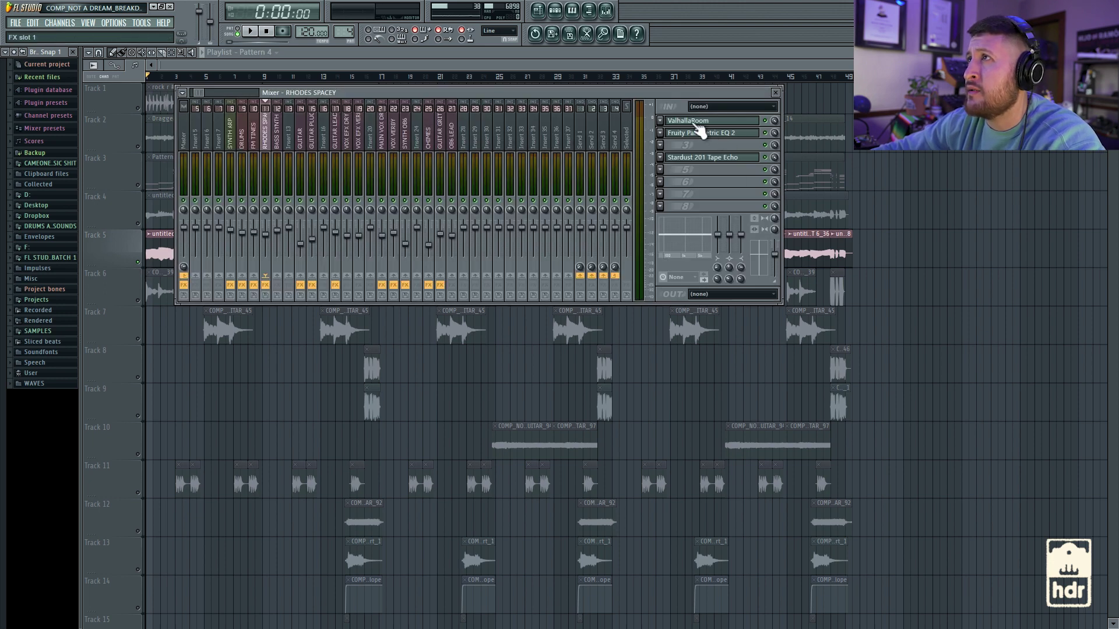
{"action": "left_click", "coordinate": [278, 163]}
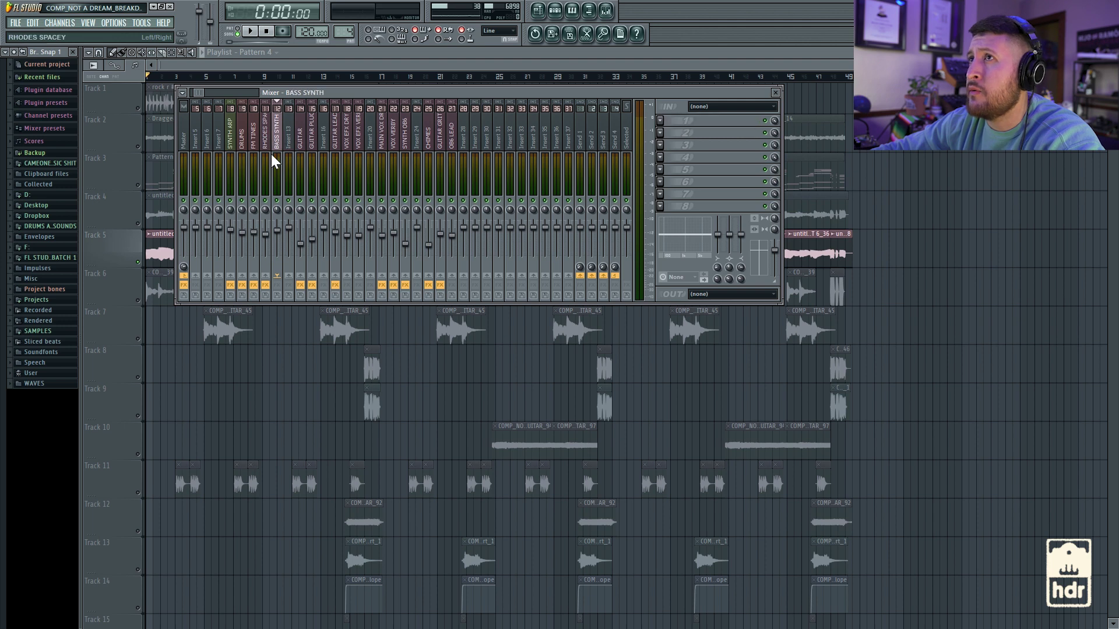
{"action": "key", "text": "F9"}
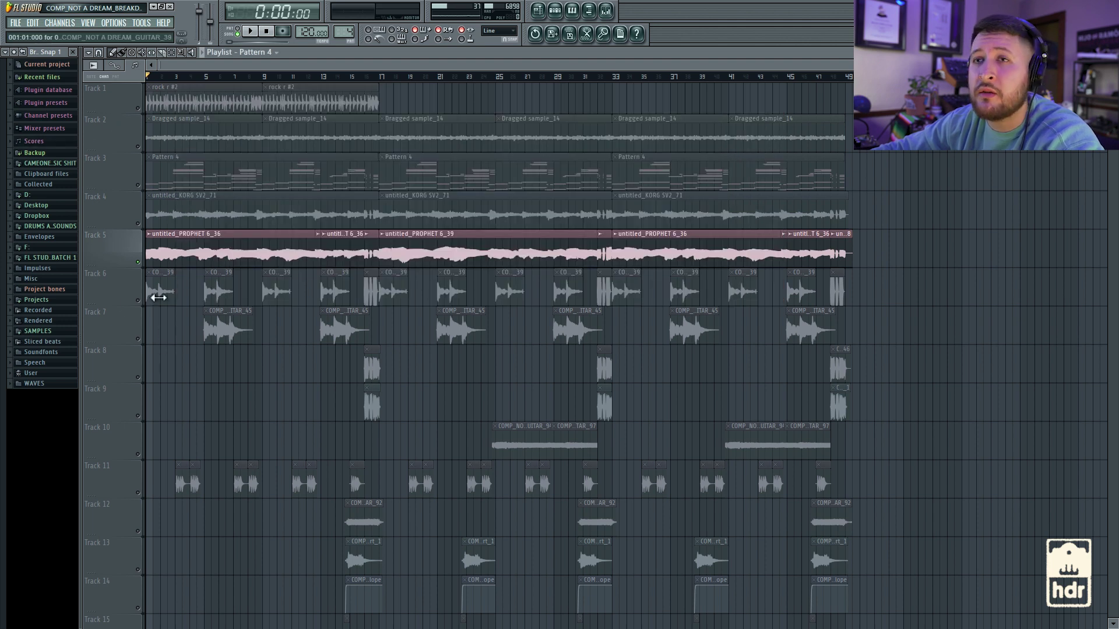
{"action": "key", "text": "space"}
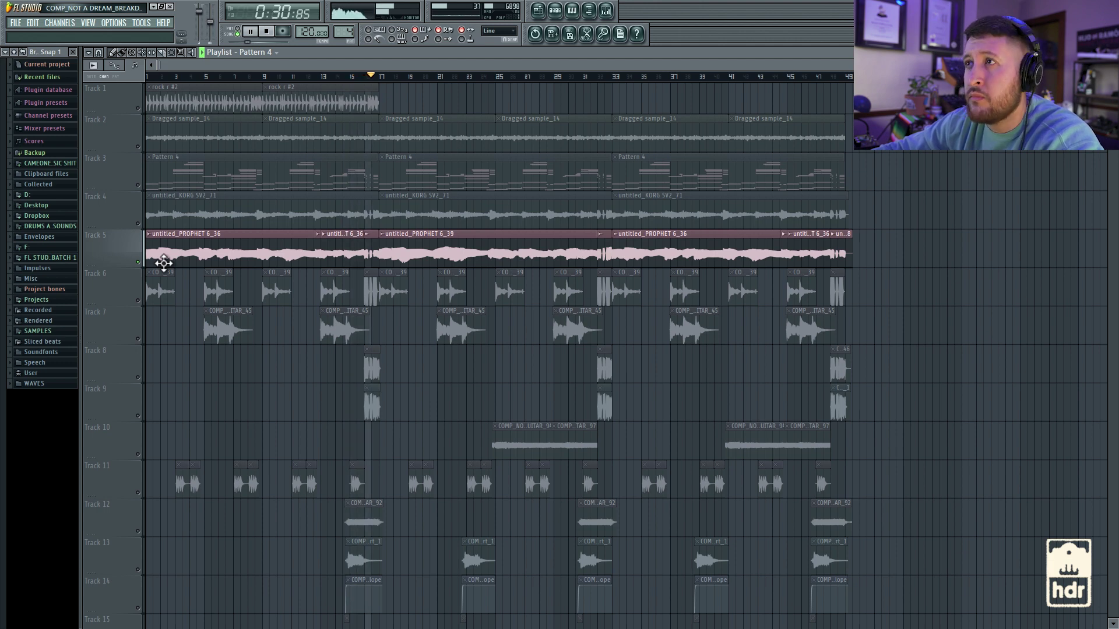
{"action": "key", "text": "space"}
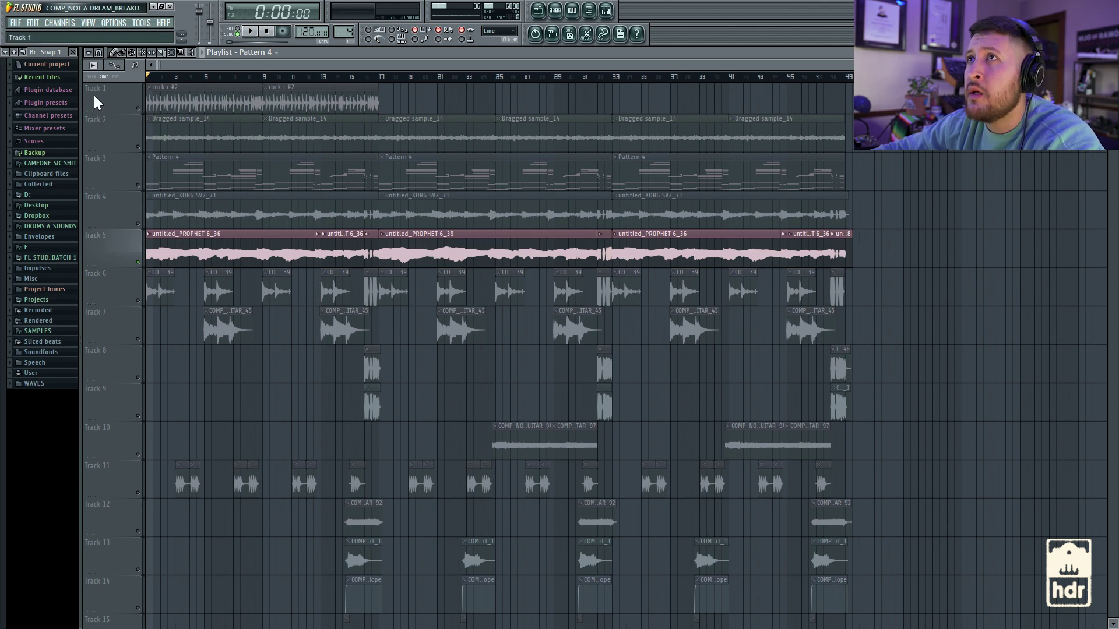
Solo Track 1 with the rock r #2 clips and listen to it from the start
{"action": "left_click", "coordinate": [124, 97]}
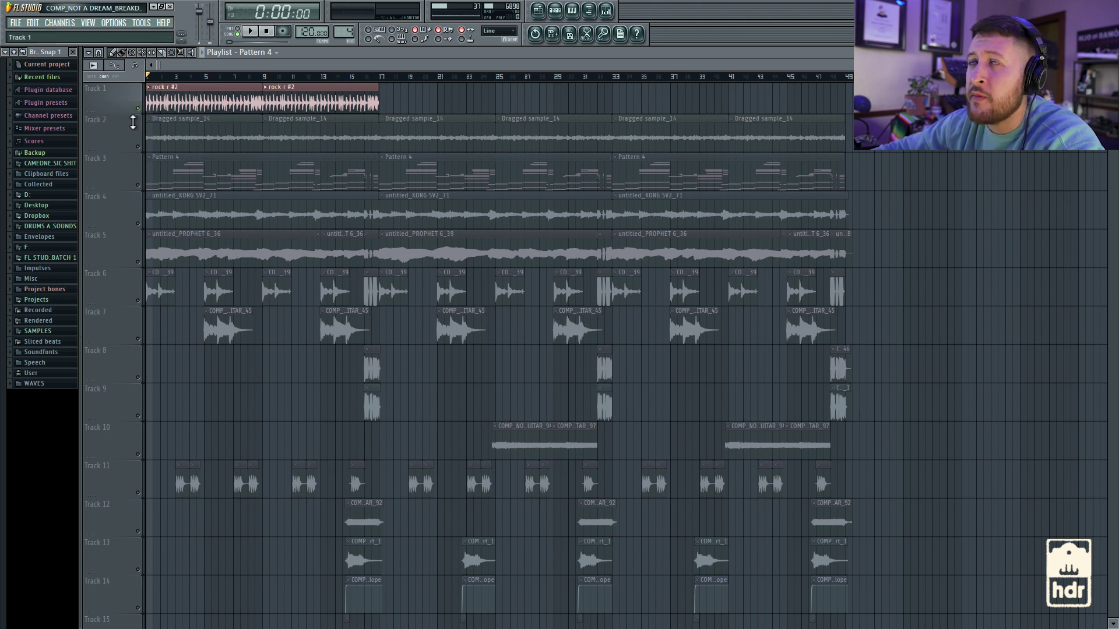
{"action": "key", "text": "space"}
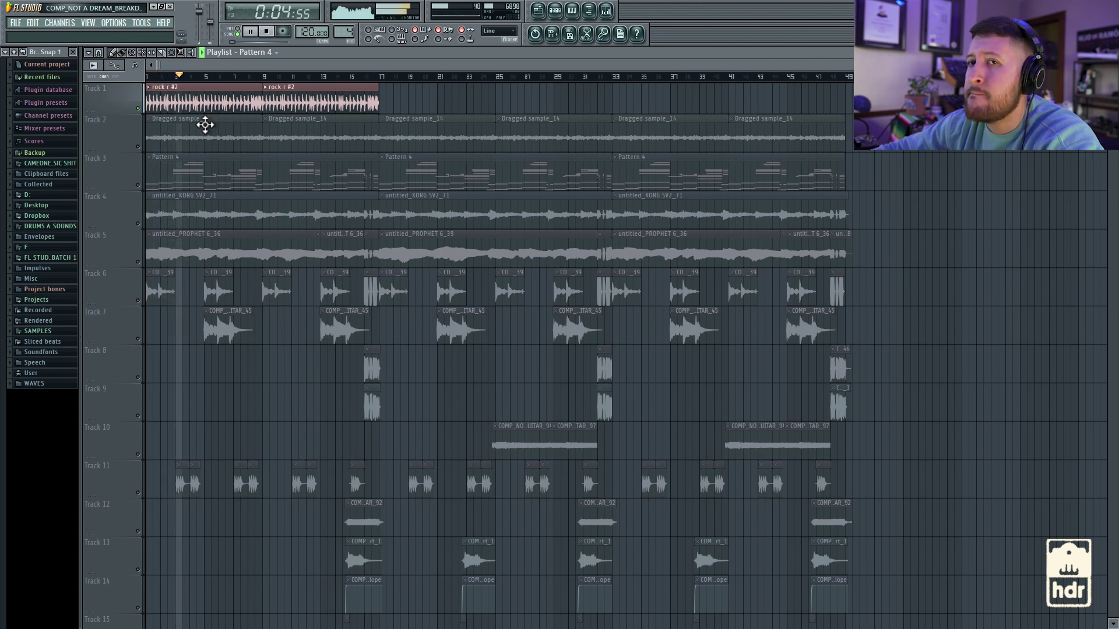
{"action": "key", "text": "space"}
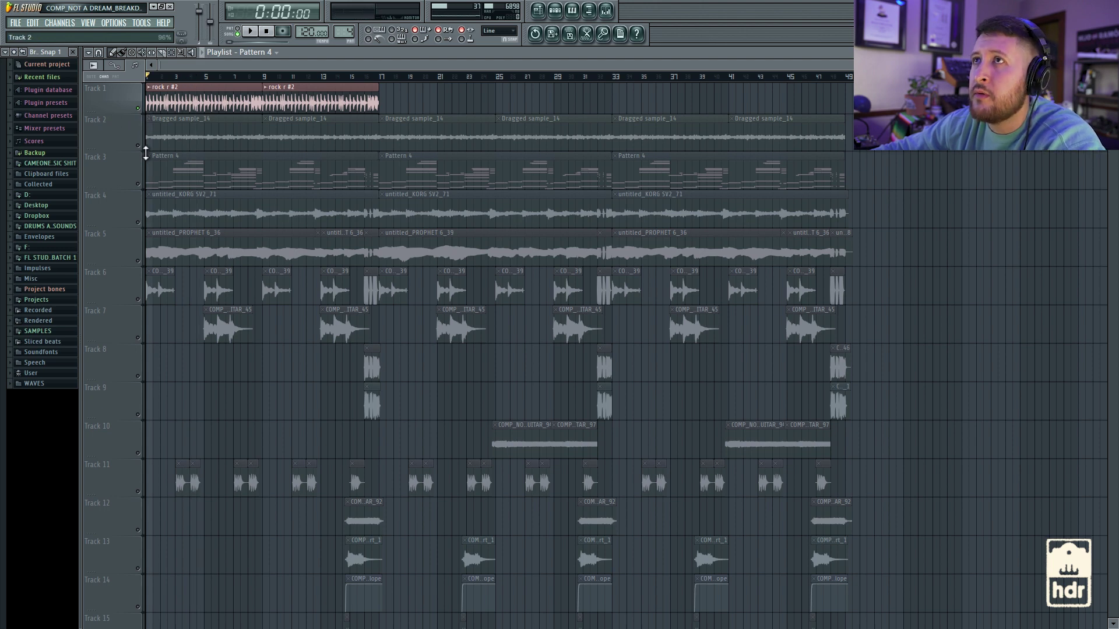
Unmute Tracks 2, 3, 4 and 5 alongside Track 1 and play the five tracks together from the start
{"action": "left_click", "coordinate": [138, 147]}
{"action": "left_click", "coordinate": [139, 185]}
{"action": "left_click", "coordinate": [138, 261]}
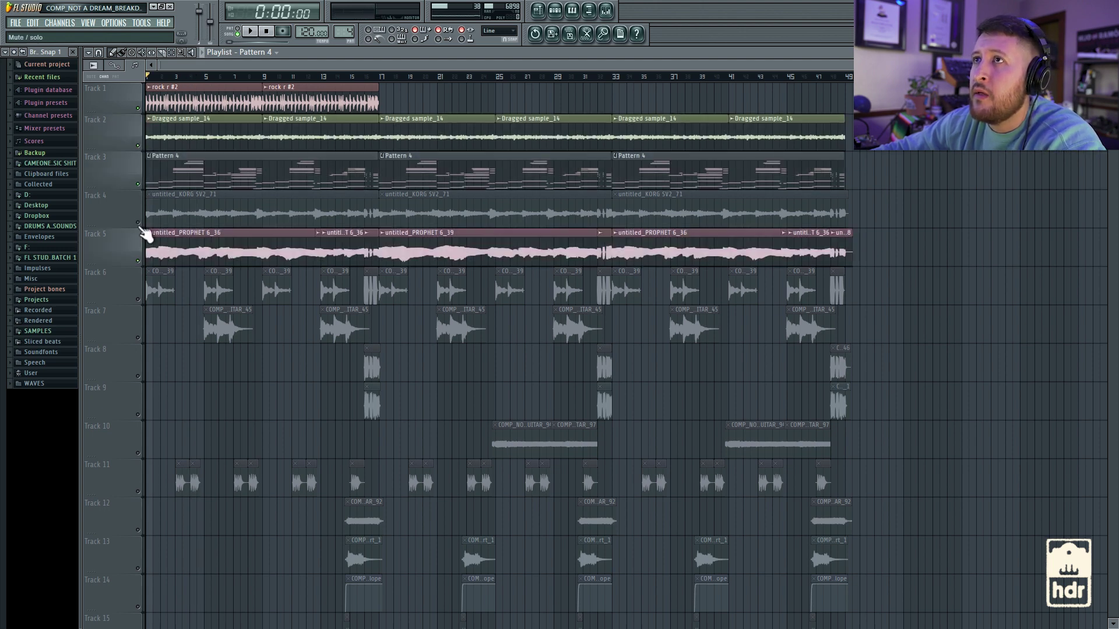
{"action": "left_click", "coordinate": [138, 222]}
{"action": "key", "text": "space"}
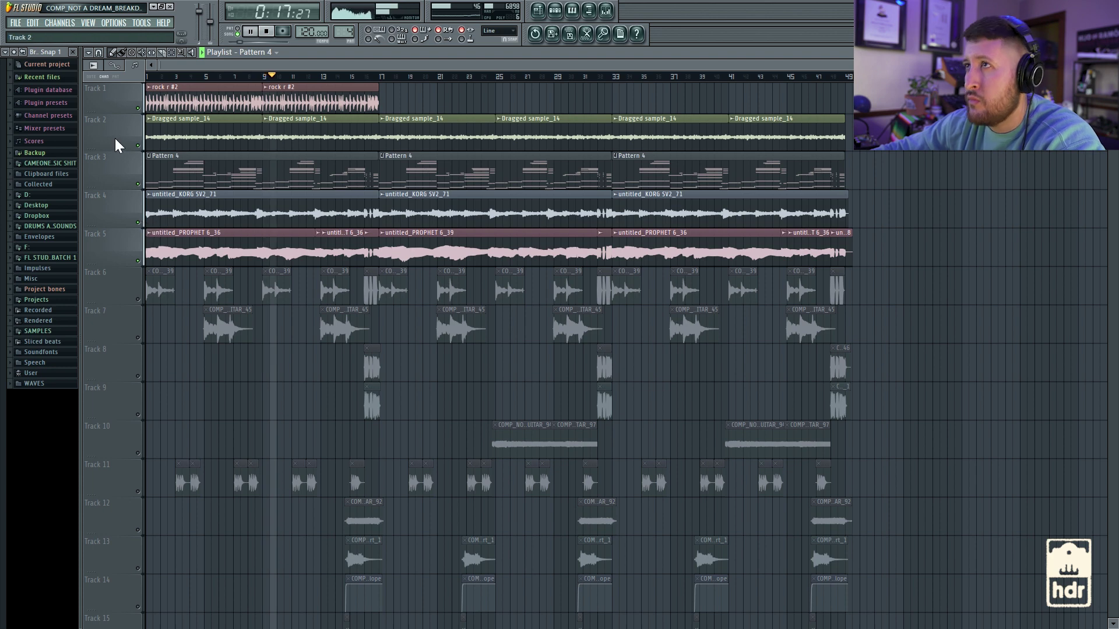
{"action": "key", "text": "space"}
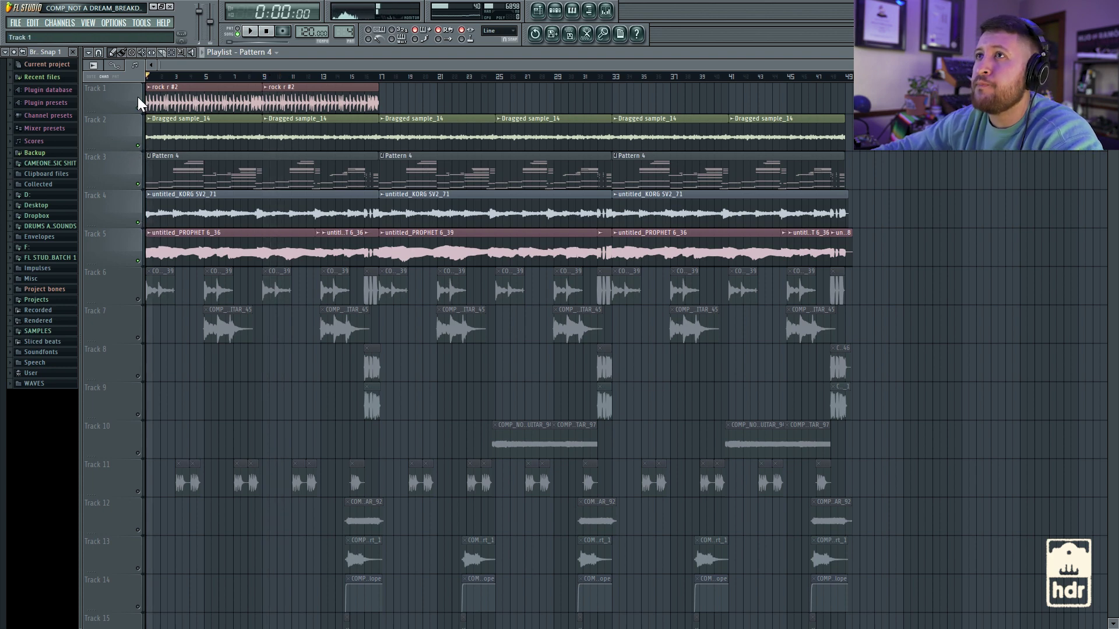
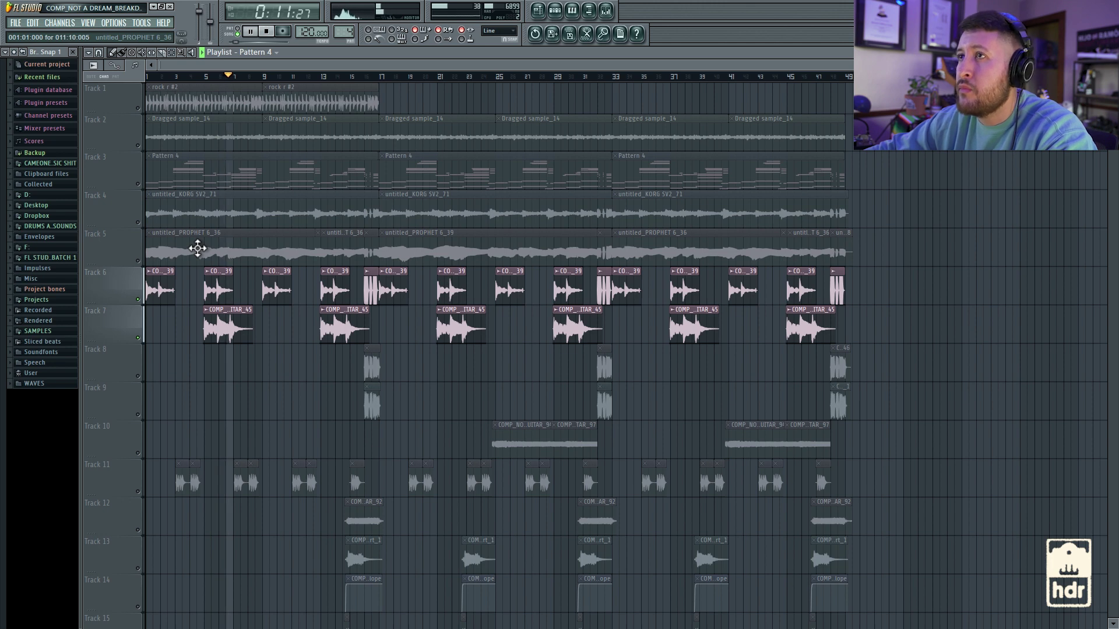
Stop playback and inspect the NS1 Stereo and Chorus DIMENSION-D effects on the GUITAR mixer channel
{"action": "key", "text": "space"}
{"action": "left_click", "coordinate": [609, 13]}
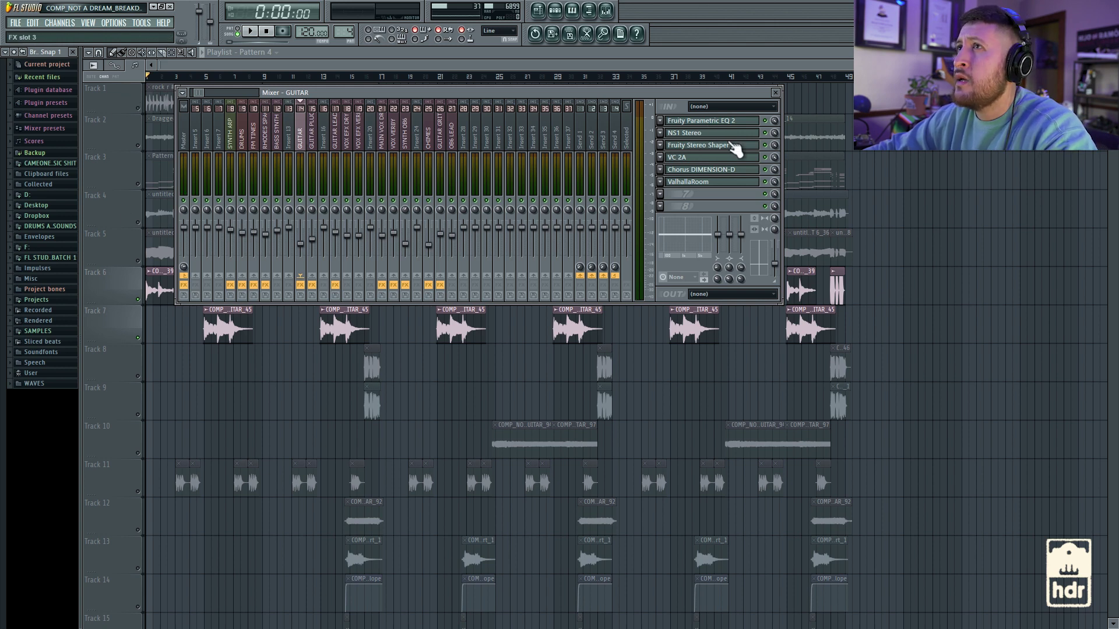
{"action": "left_click", "coordinate": [698, 133]}
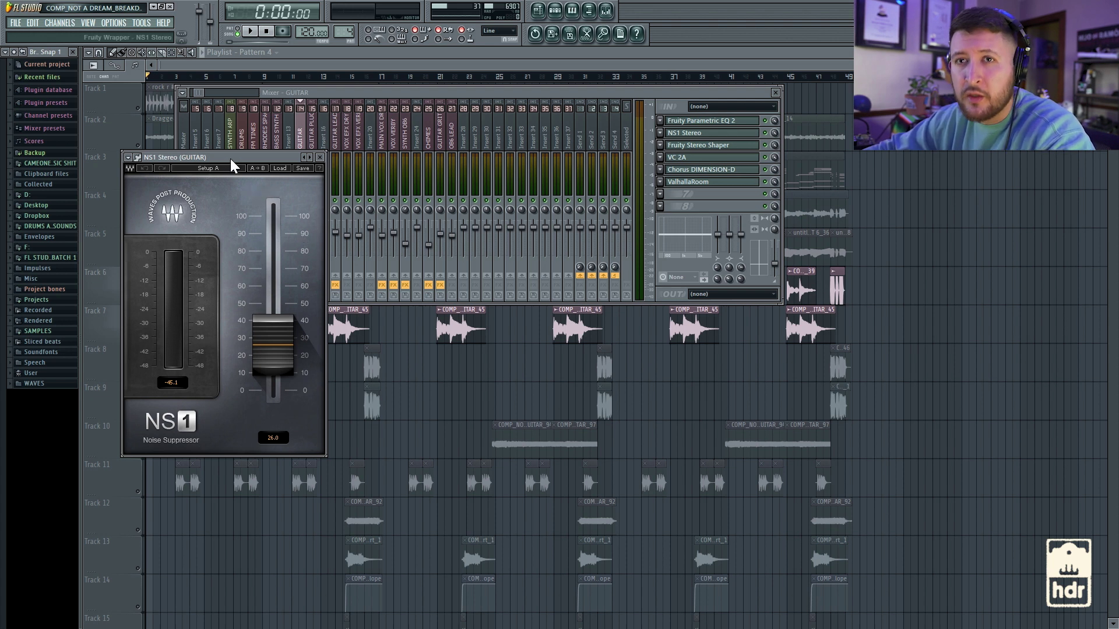
{"action": "left_click_drag", "start_coordinate": [232, 158], "coordinate": [269, 134]}
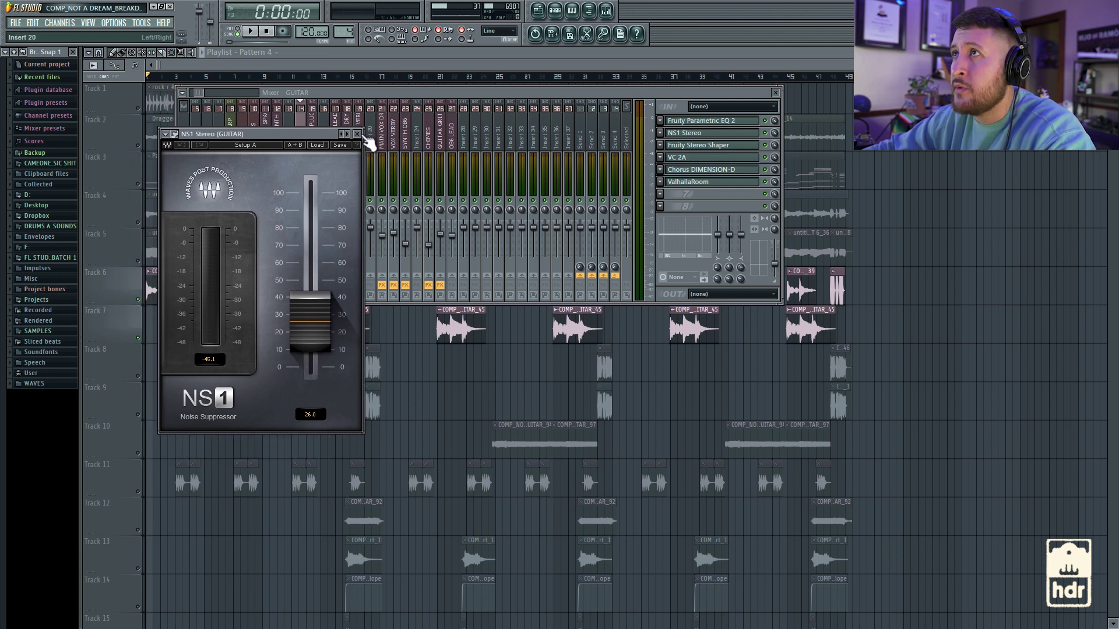
{"action": "left_click", "coordinate": [357, 134]}
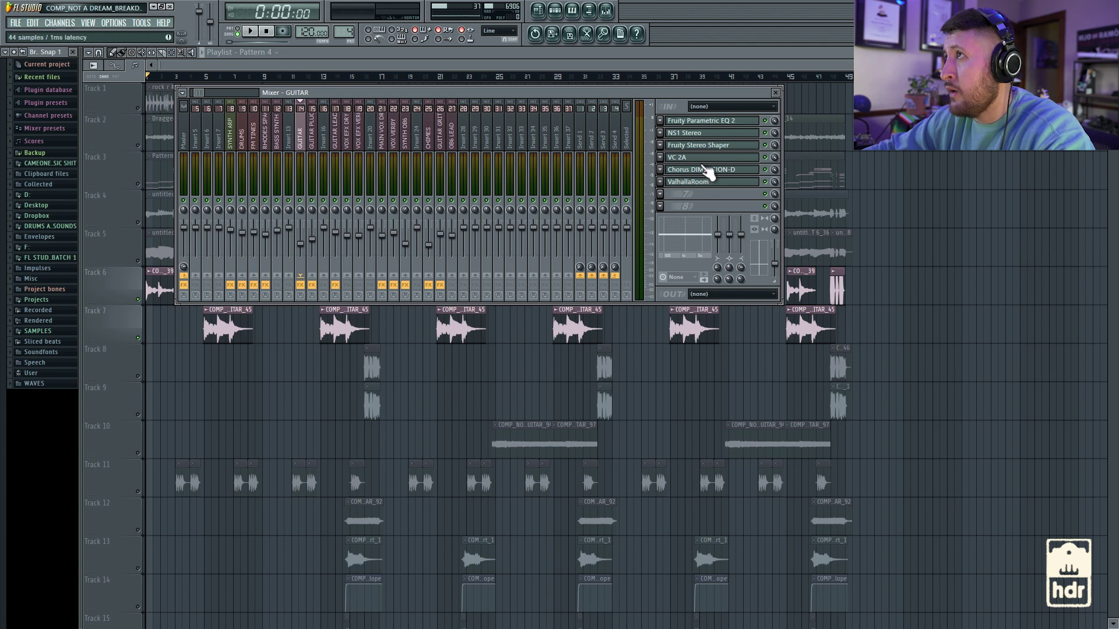
{"action": "left_click", "coordinate": [682, 172]}
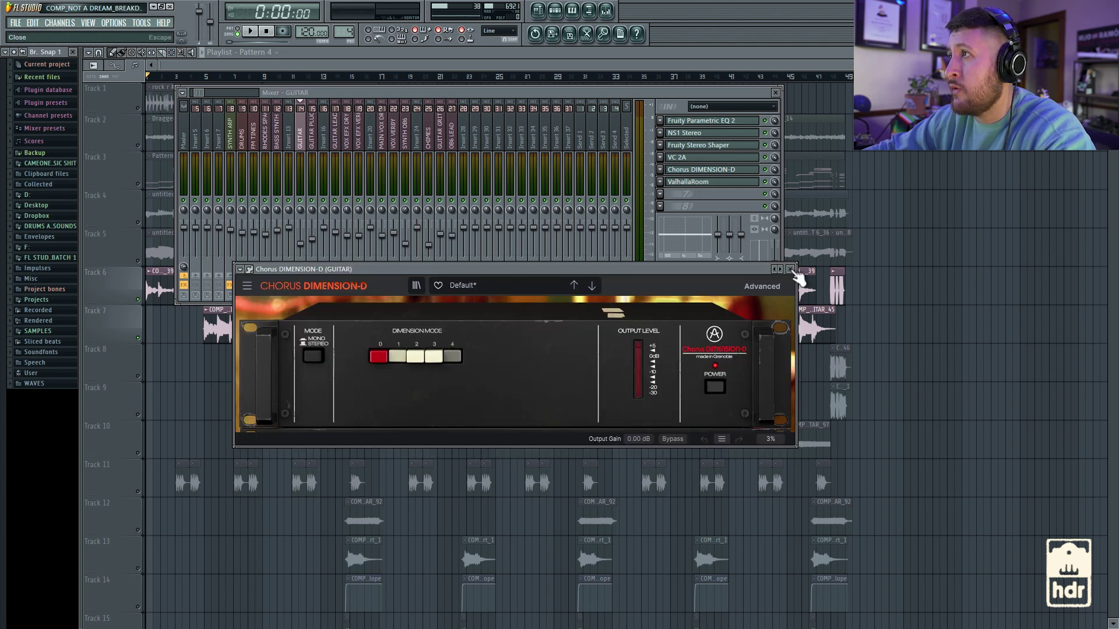
{"action": "left_click", "coordinate": [791, 270]}
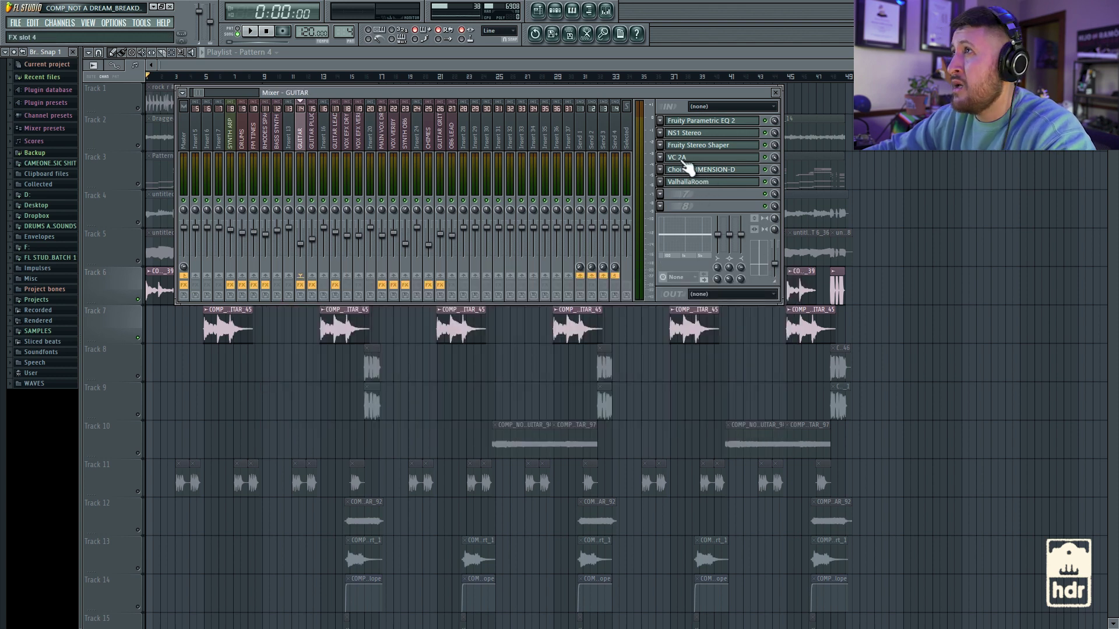
Inspect the GUITAR channel's VC 2A, Fruity Stereo Shaper, Fruity Parametric EQ 2 and ValhallaRoom effects, and close their windows
{"action": "left_click", "coordinate": [684, 158]}
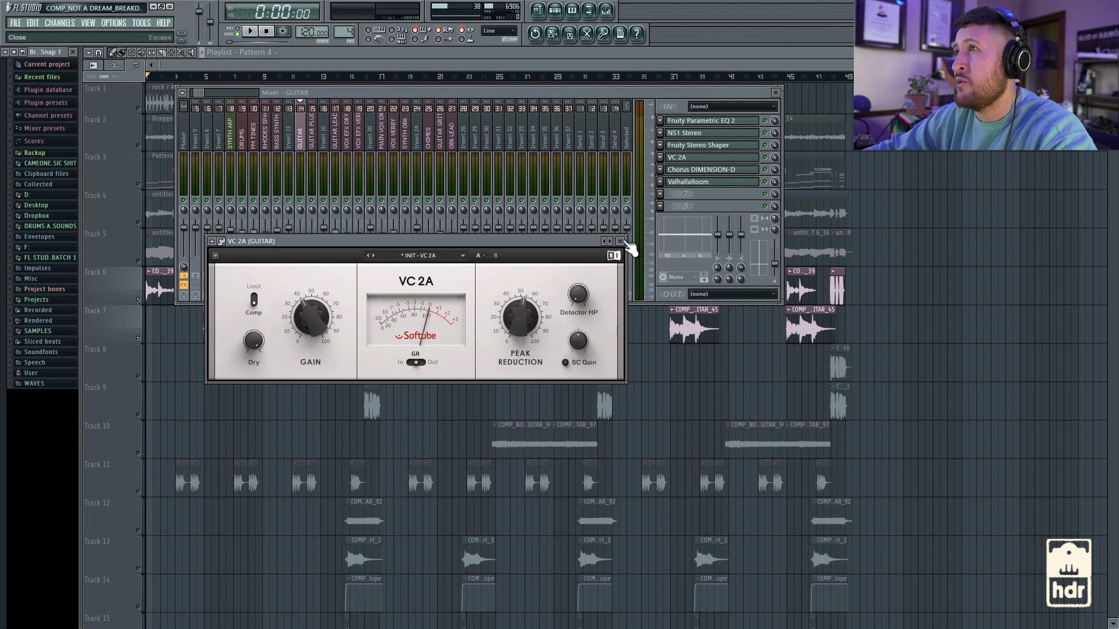
{"action": "left_click", "coordinate": [621, 241]}
{"action": "left_click", "coordinate": [703, 146]}
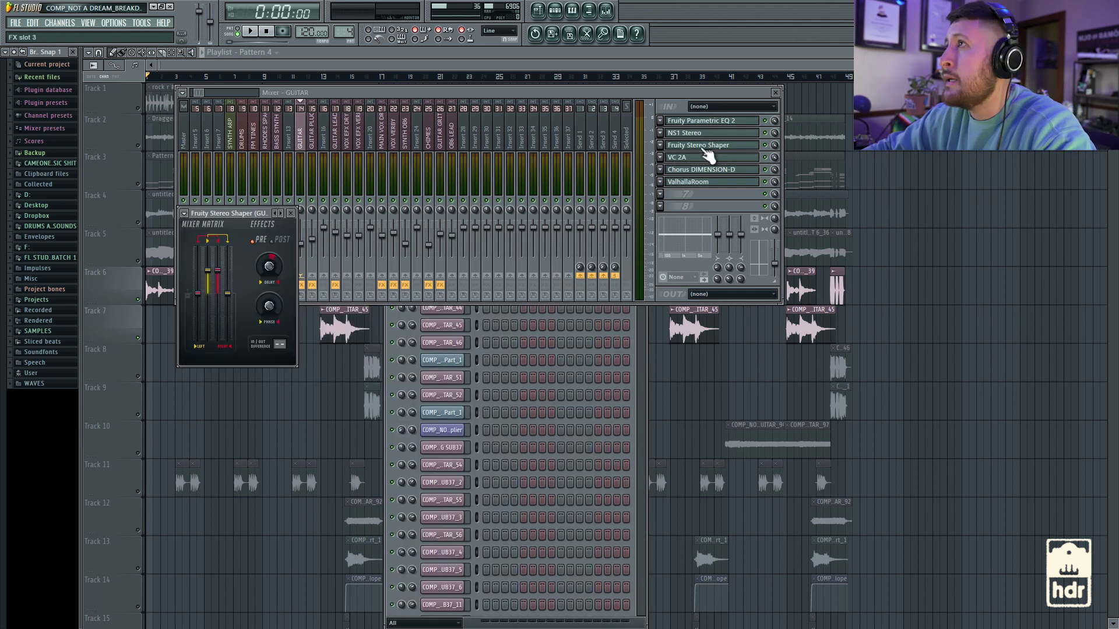
{"action": "left_click", "coordinate": [701, 125]}
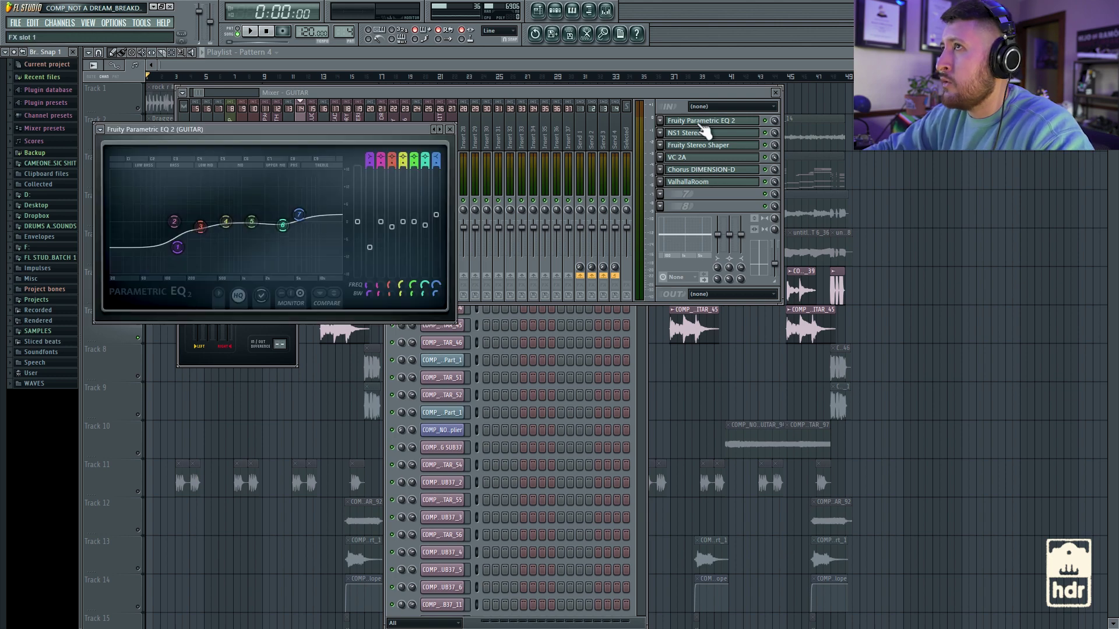
{"action": "left_click", "coordinate": [452, 134]}
{"action": "left_click", "coordinate": [692, 183]}
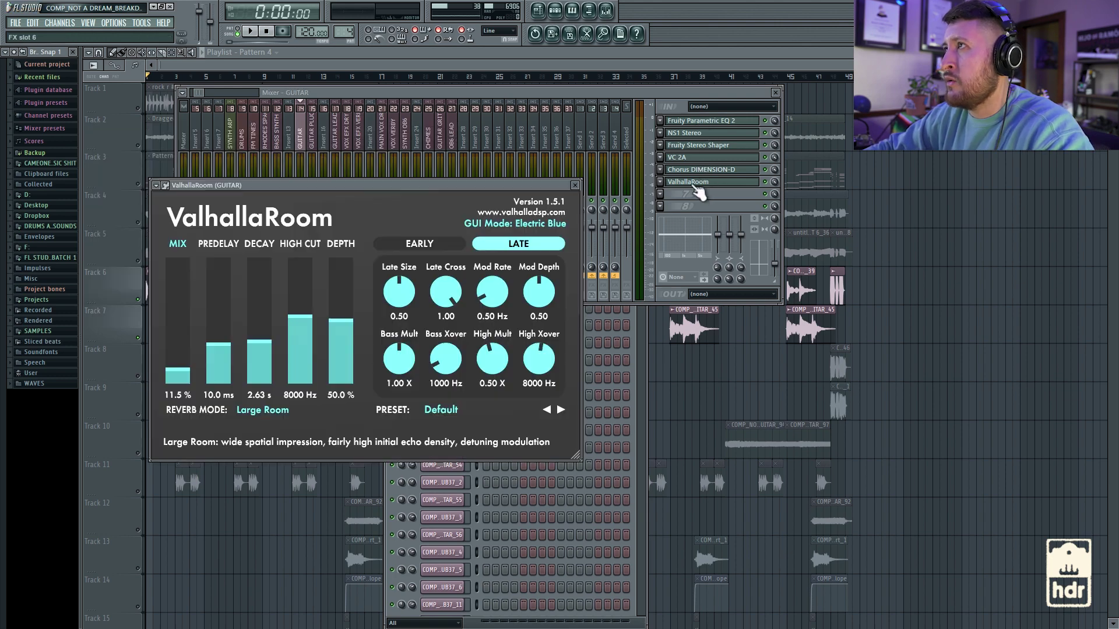
{"action": "left_click", "coordinate": [591, 190]}
{"action": "left_click", "coordinate": [95, 102]}
Unmute Tracks 8 and 9 alongside Tracks 6 and 7 and play them from bar 15
{"action": "scroll", "coordinate": [282, 167], "scroll_direction": "down", "scroll_amount": 3}
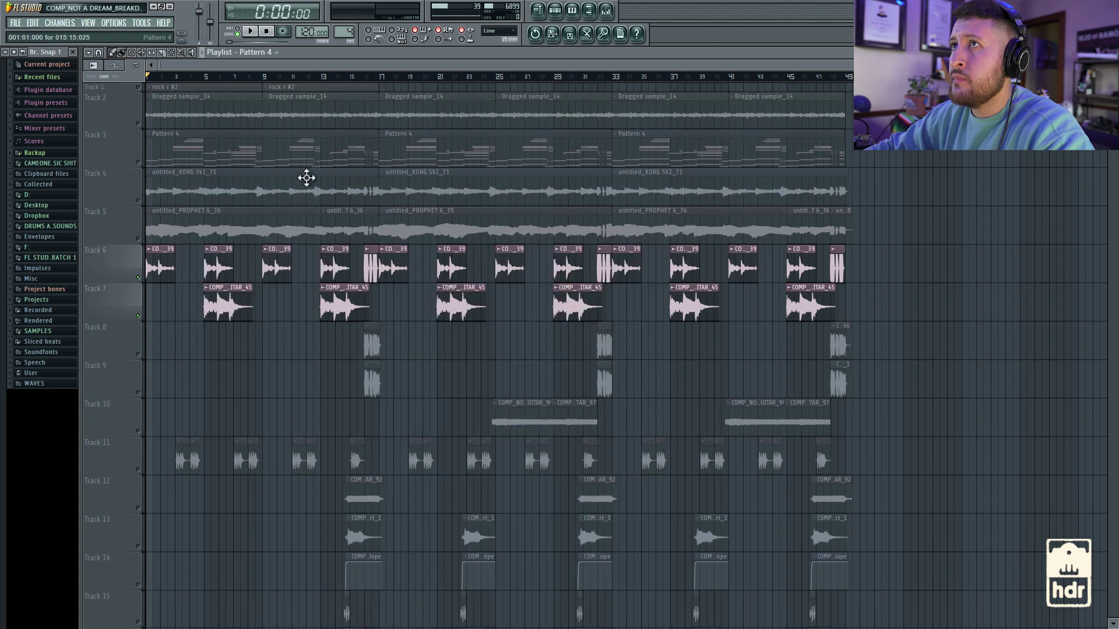
{"action": "scroll", "coordinate": [350, 331], "scroll_direction": "down", "scroll_amount": 5}
{"action": "left_click", "coordinate": [359, 77]}
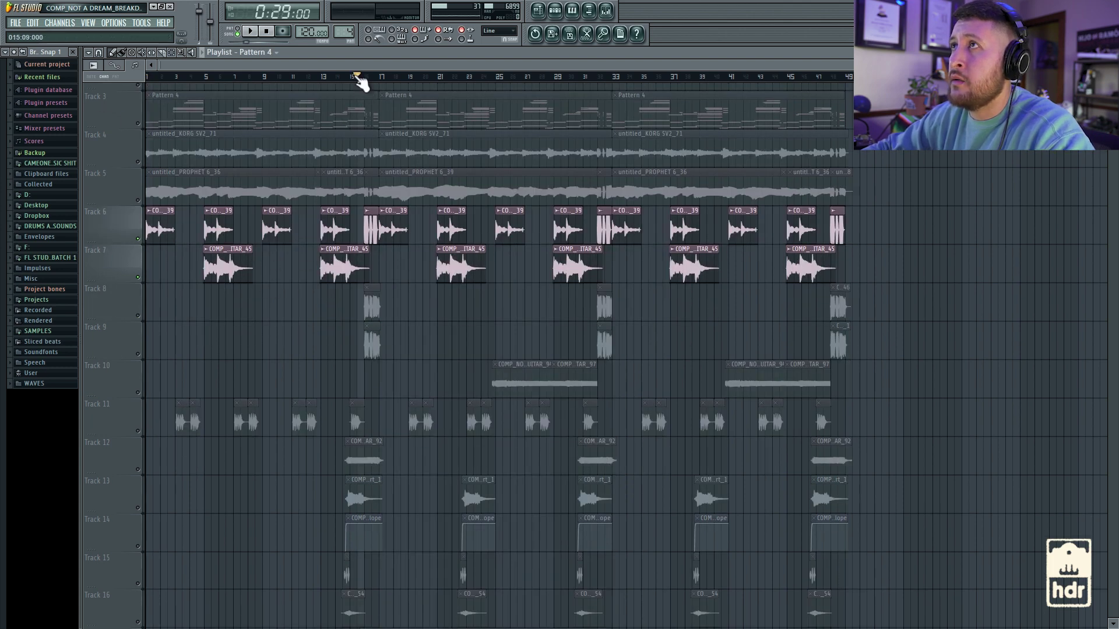
{"action": "left_click", "coordinate": [138, 315]}
{"action": "left_click", "coordinate": [139, 354]}
{"action": "key", "text": "space"}
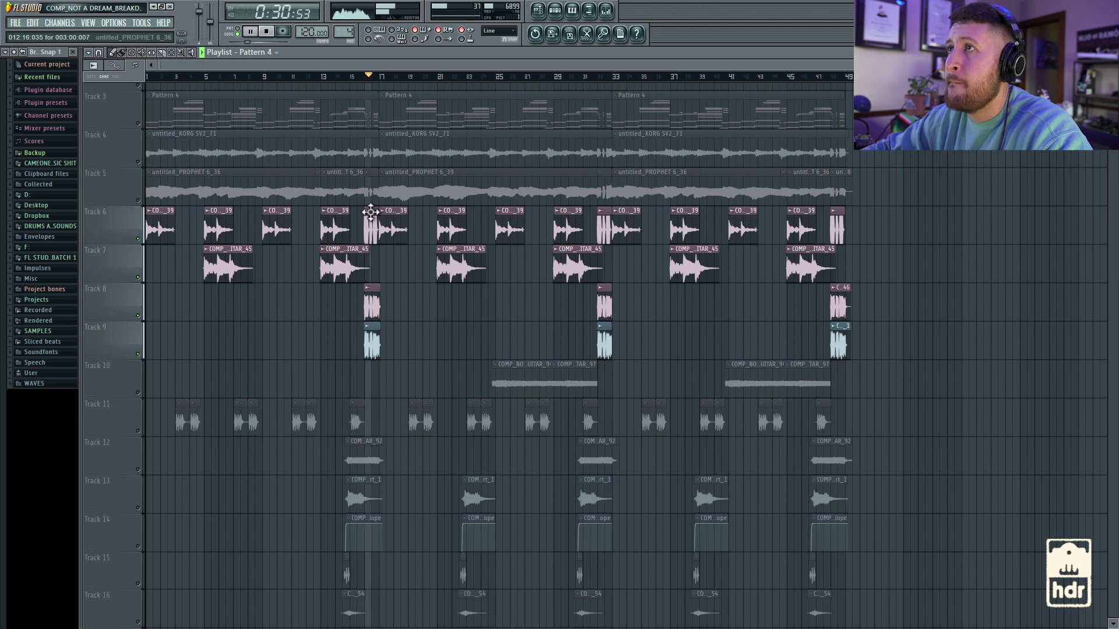
{"action": "key", "text": "space"}
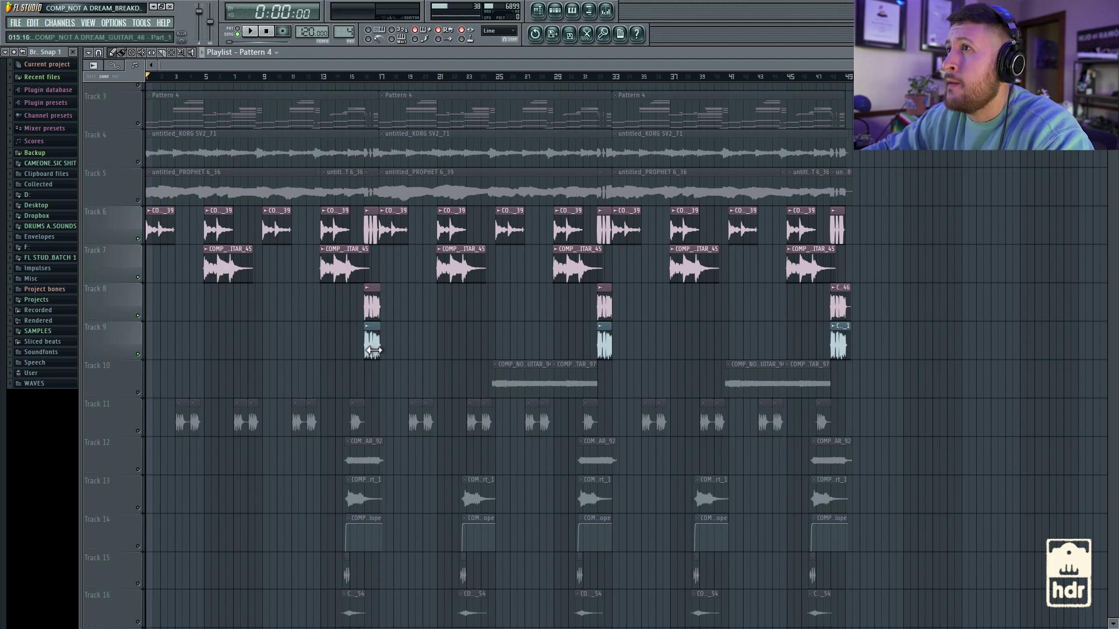
Open the channel settings of the first Track 9 clip and check the effects on its mixer channel
{"action": "double_click", "coordinate": [378, 349]}
{"action": "left_click", "coordinate": [605, 10]}
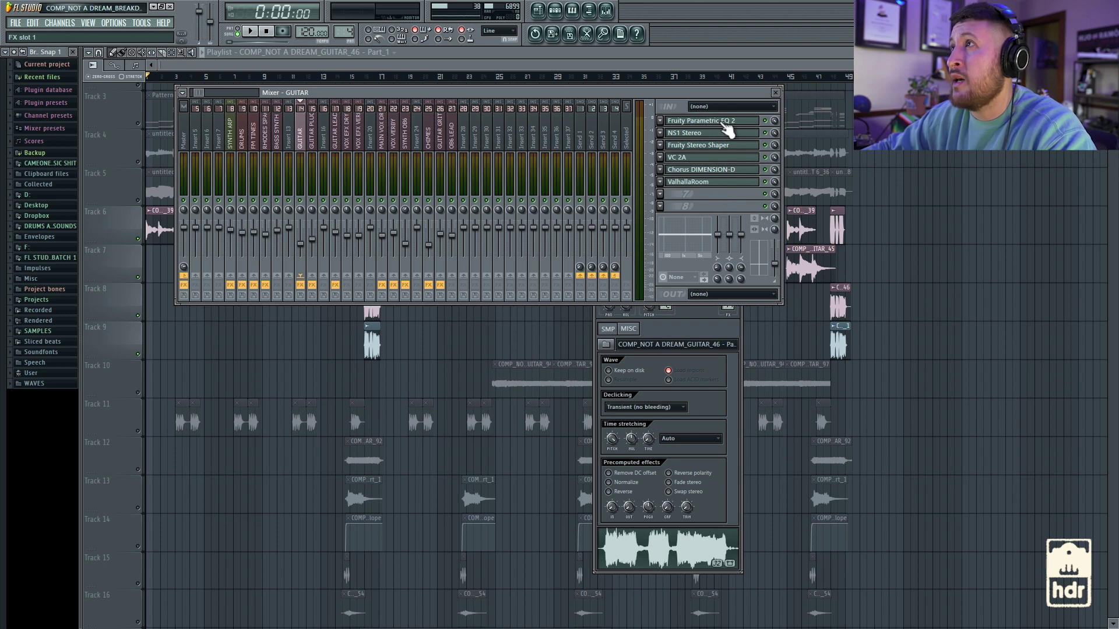
{"action": "right_click", "coordinate": [215, 332]}
Solo Track 11 and listen to its guitar clips from bar 3
{"action": "scroll", "coordinate": [215, 332], "scroll_direction": "down", "scroll_amount": 3}
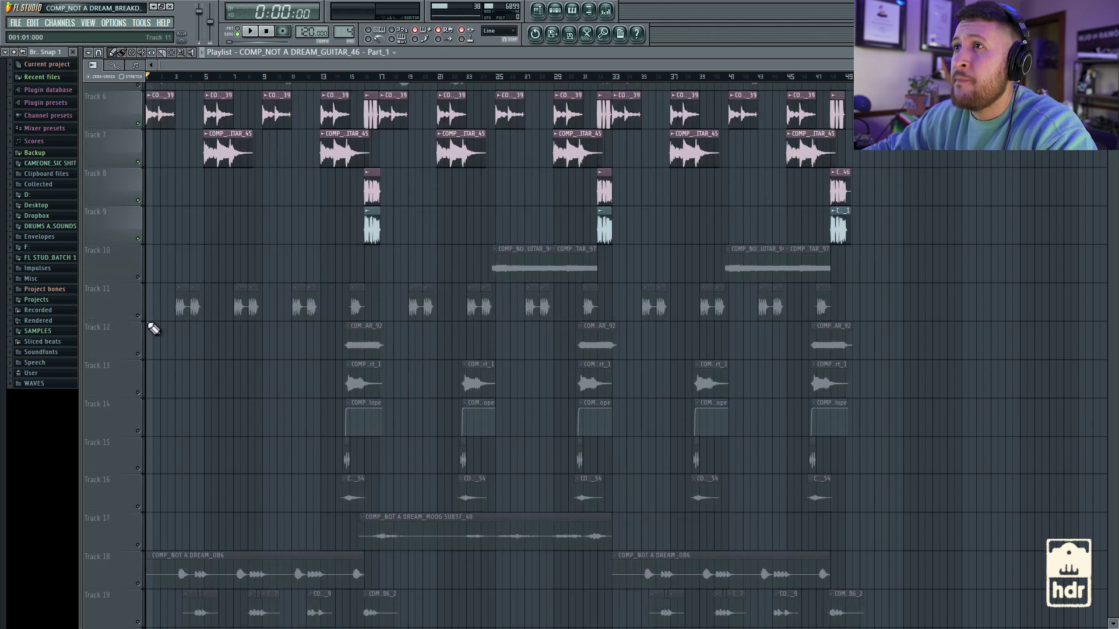
{"action": "right_click", "coordinate": [139, 316]}
{"action": "scroll", "coordinate": [122, 158], "scroll_direction": "up", "scroll_amount": 4}
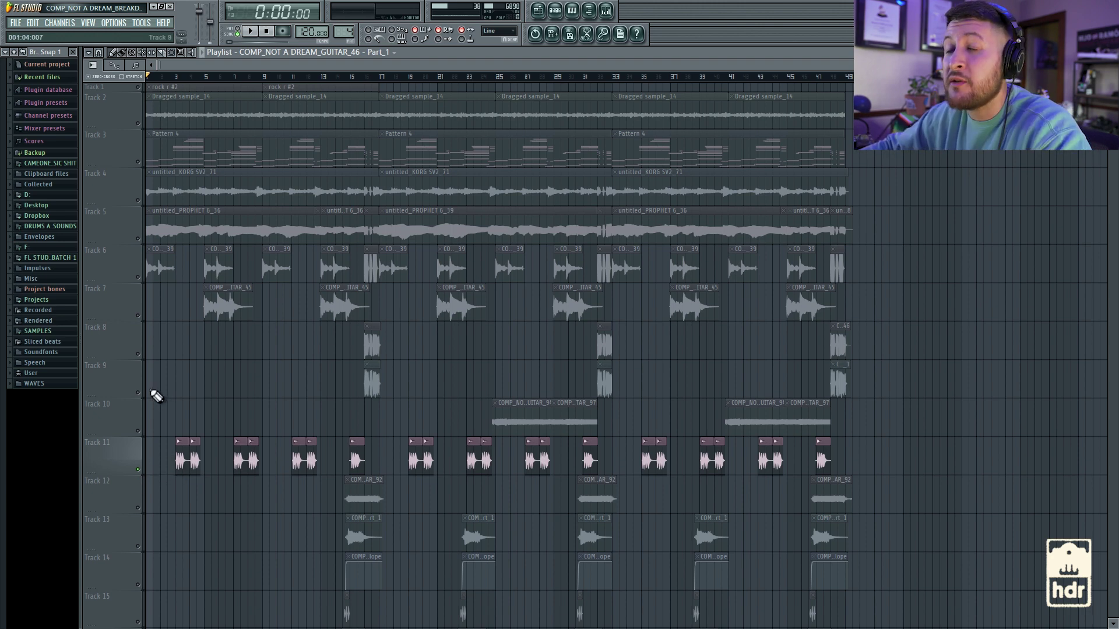
{"action": "left_click", "coordinate": [174, 77]}
{"action": "key", "text": "space"}
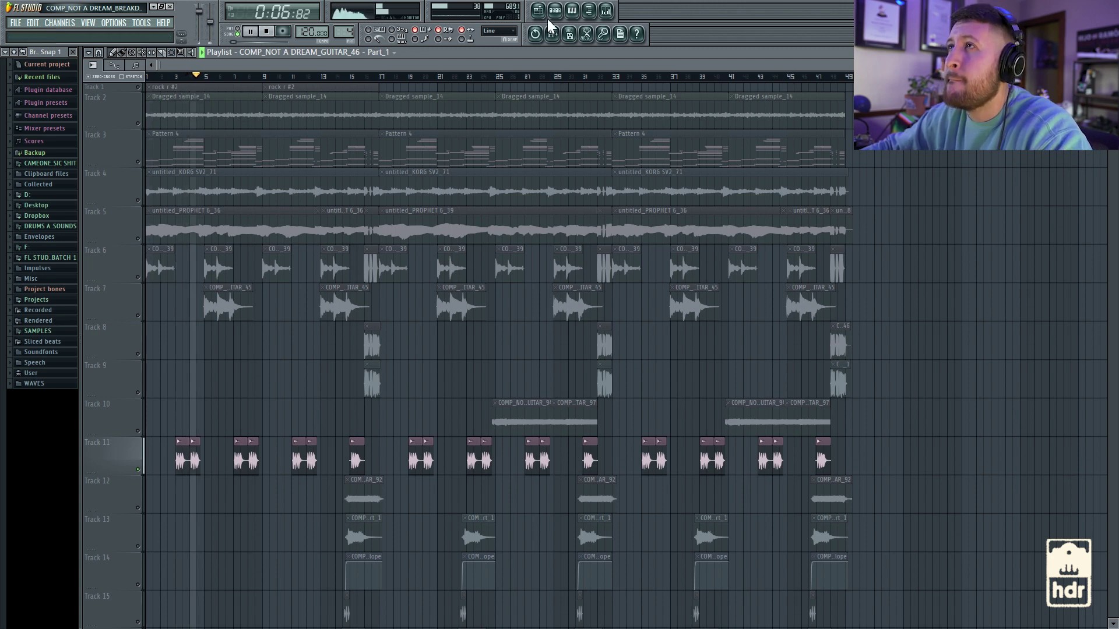
{"action": "key", "text": "space"}
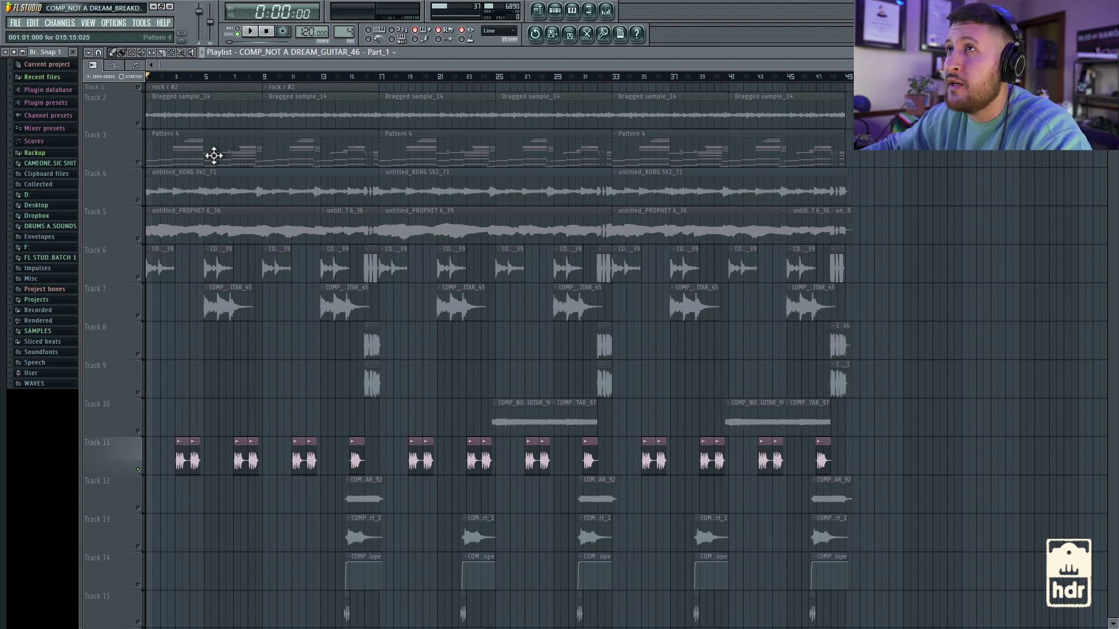
Unmute Tracks 1 through 9 alongside Track 11 and play the combined layers from the start
{"action": "scroll", "coordinate": [138, 103], "scroll_direction": "up", "scroll_amount": 1}
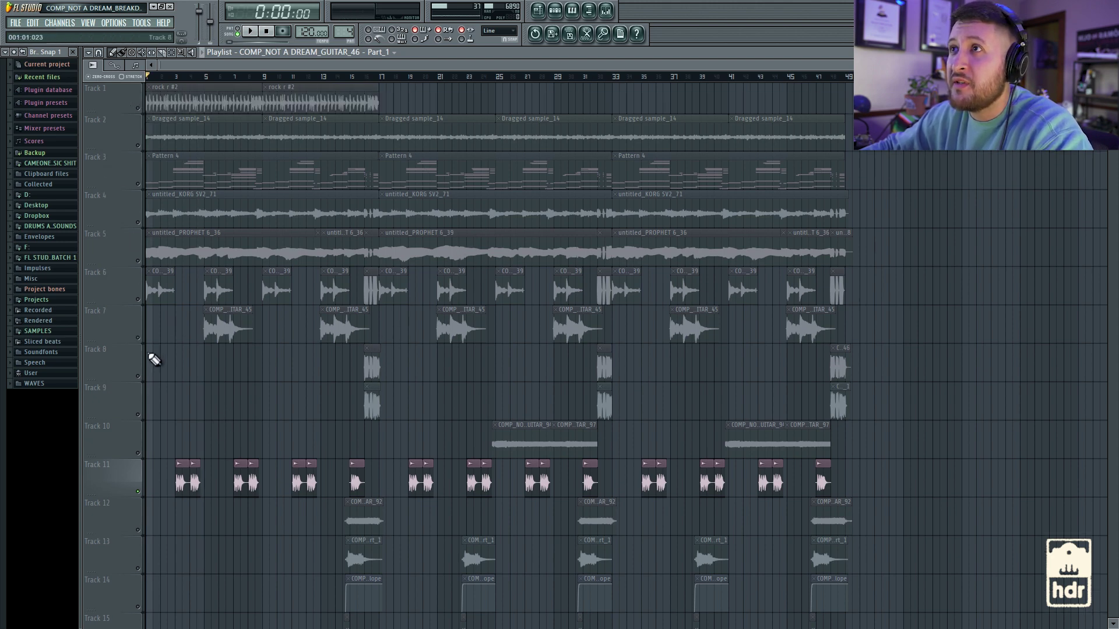
{"action": "left_click", "coordinate": [134, 402]}
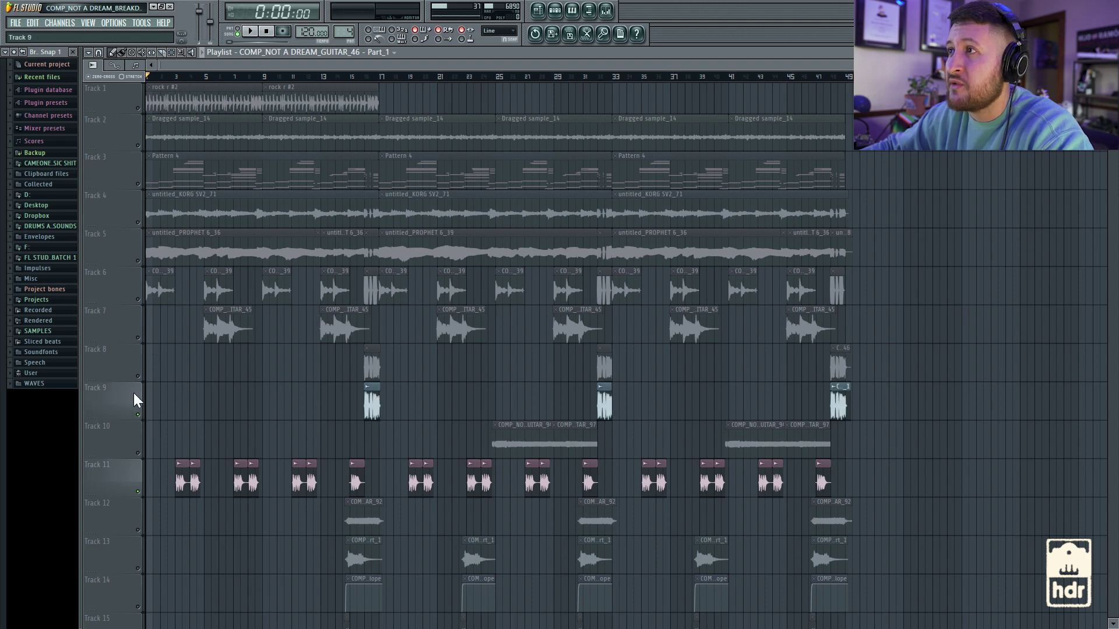
{"action": "left_click", "coordinate": [137, 376]}
{"action": "left_click", "coordinate": [138, 338]}
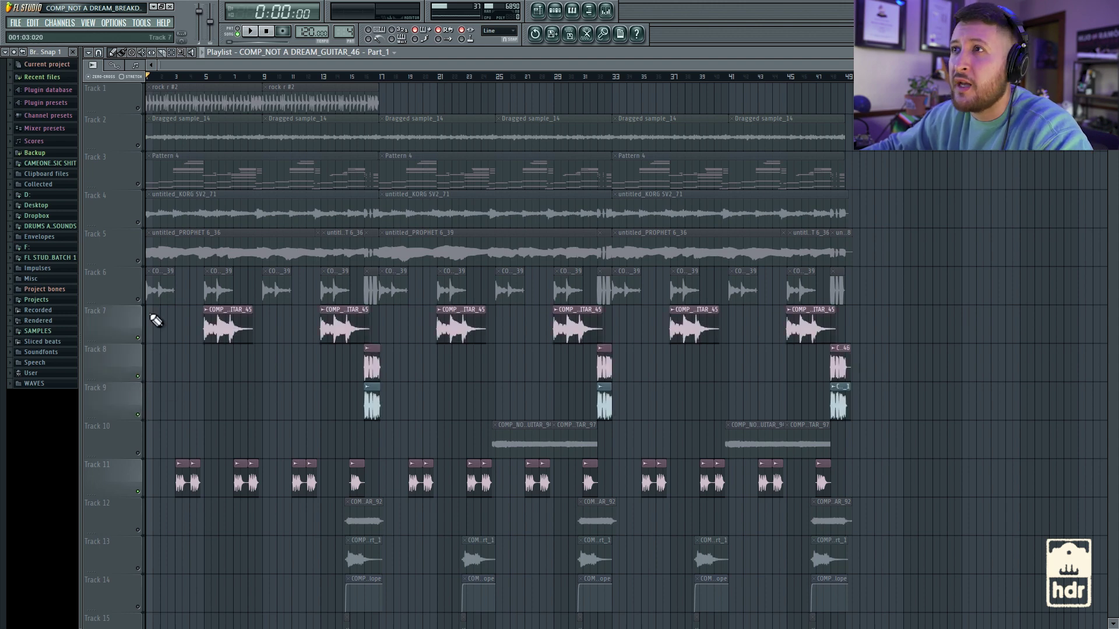
{"action": "left_click", "coordinate": [139, 300]}
{"action": "left_click", "coordinate": [138, 260]}
{"action": "left_click", "coordinate": [138, 222]}
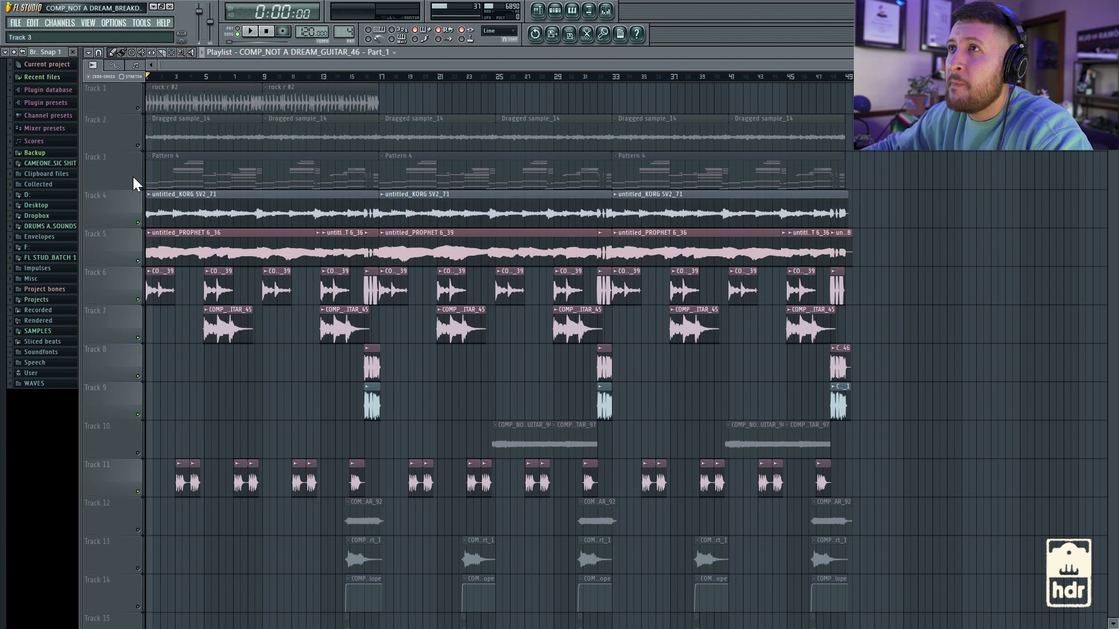
{"action": "left_click", "coordinate": [138, 184]}
{"action": "left_click", "coordinate": [138, 145]}
{"action": "left_click", "coordinate": [138, 108]}
{"action": "key", "text": "space"}
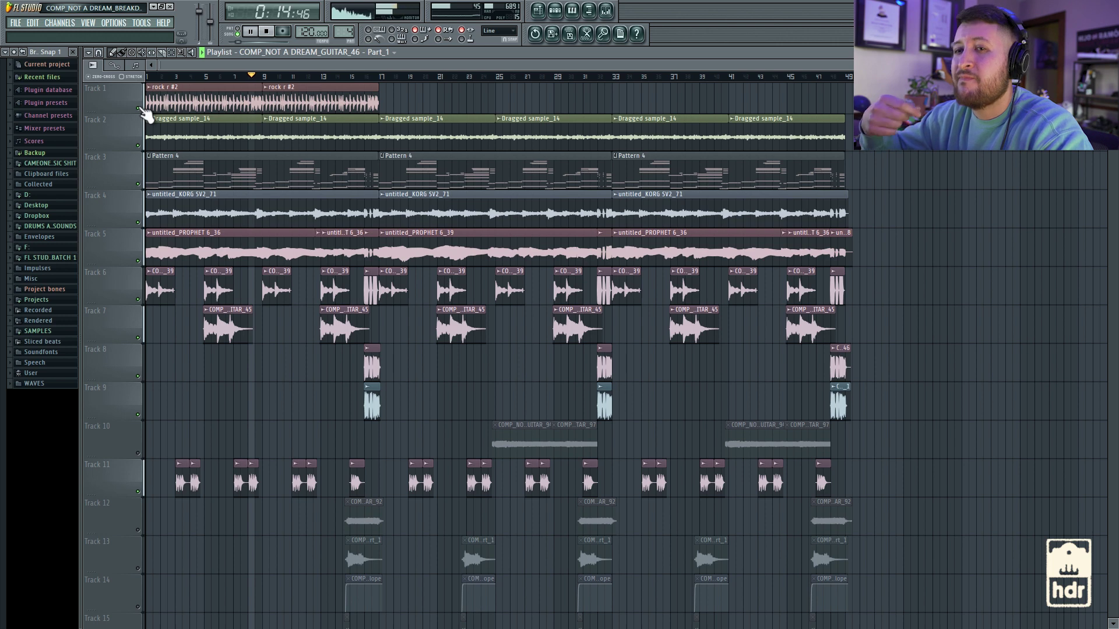
{"action": "key", "text": "space"}
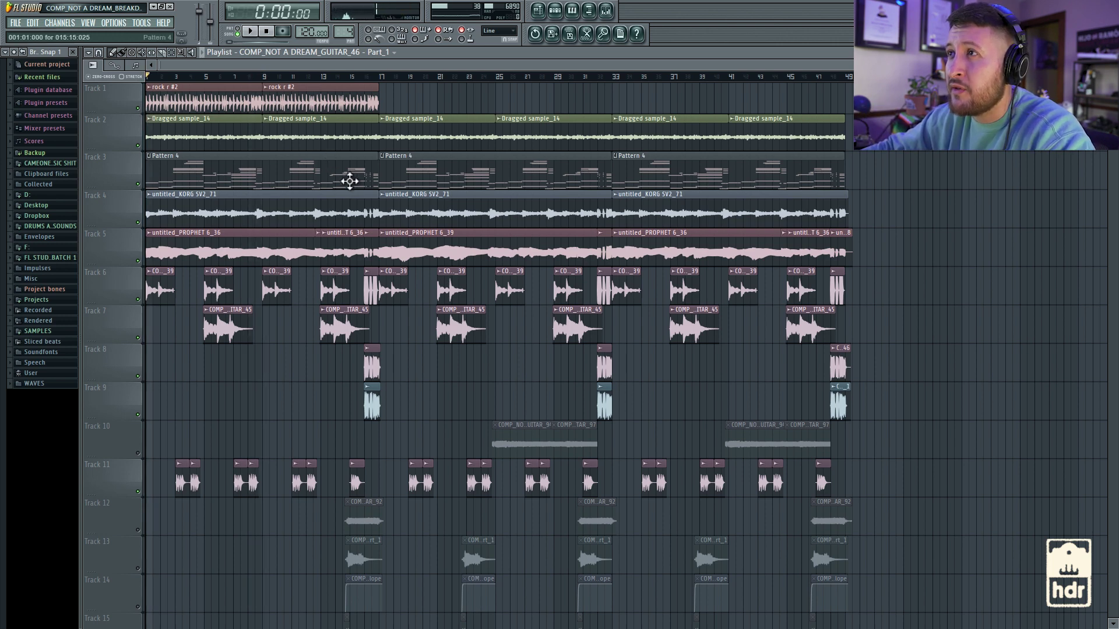
Open the channel settings of a Track 11 guitar clip and bring up its GUITAR PLUCKS mixer channel
{"action": "scroll", "coordinate": [362, 355], "scroll_direction": "down", "scroll_amount": 5}
{"action": "scroll", "coordinate": [473, 182], "scroll_direction": "up", "scroll_amount": 5}
{"action": "left_click", "coordinate": [605, 11]}
{"action": "double_click", "coordinate": [254, 465]}
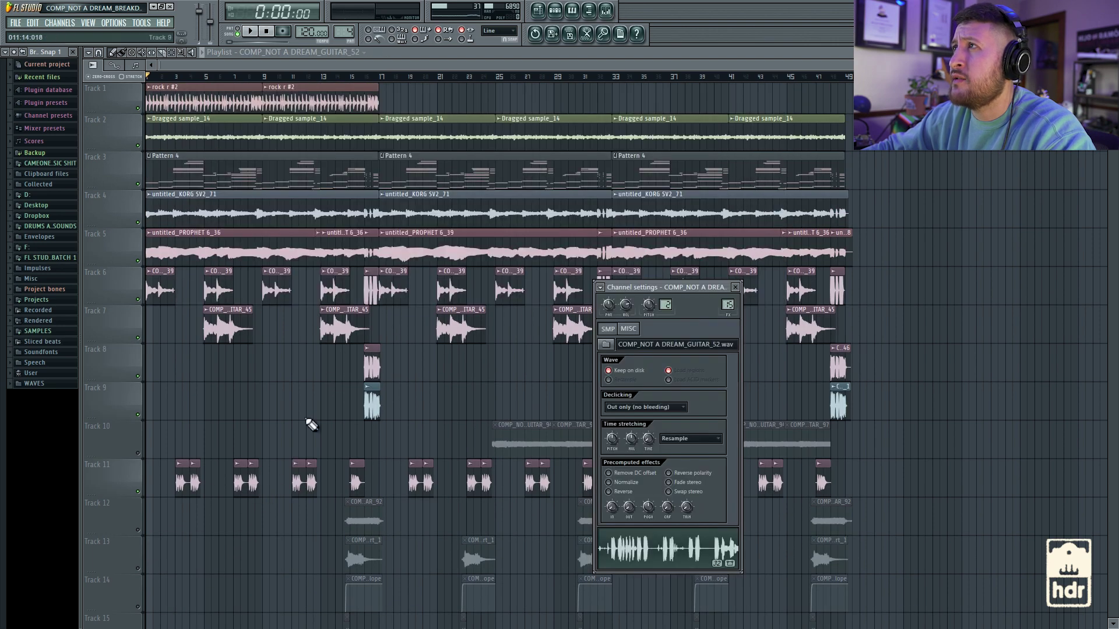
{"action": "left_click", "coordinate": [605, 10]}
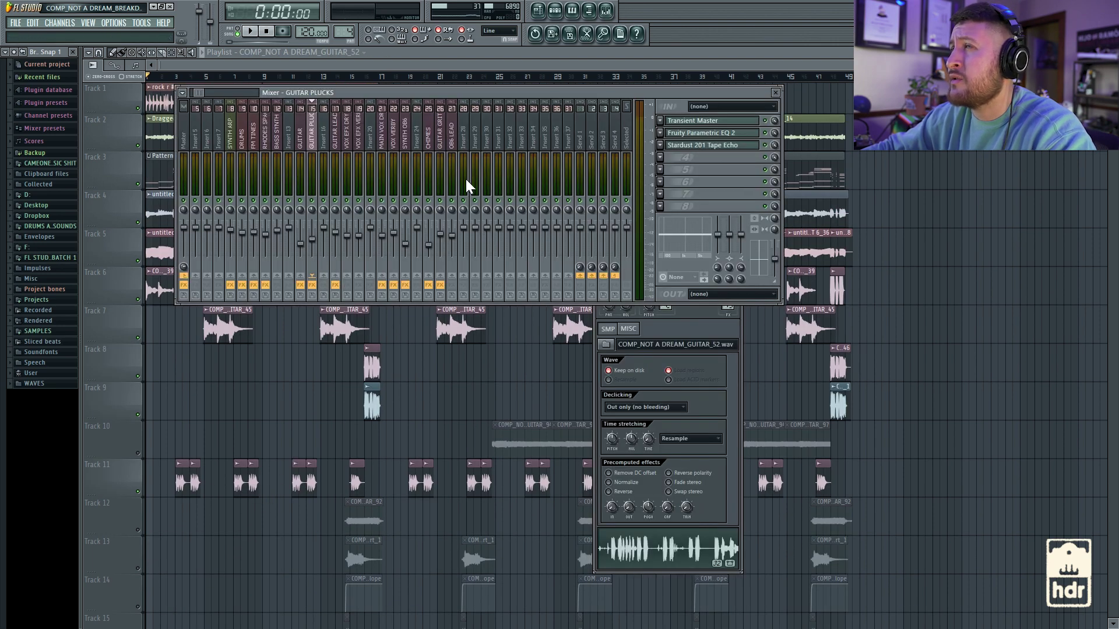
Inspect the Transient Master, Fruity Parametric EQ 2 and Stardust 201 Tape Echo effects on GUITAR PLUCKS, and close all windows over the playlist
{"action": "left_click", "coordinate": [704, 122]}
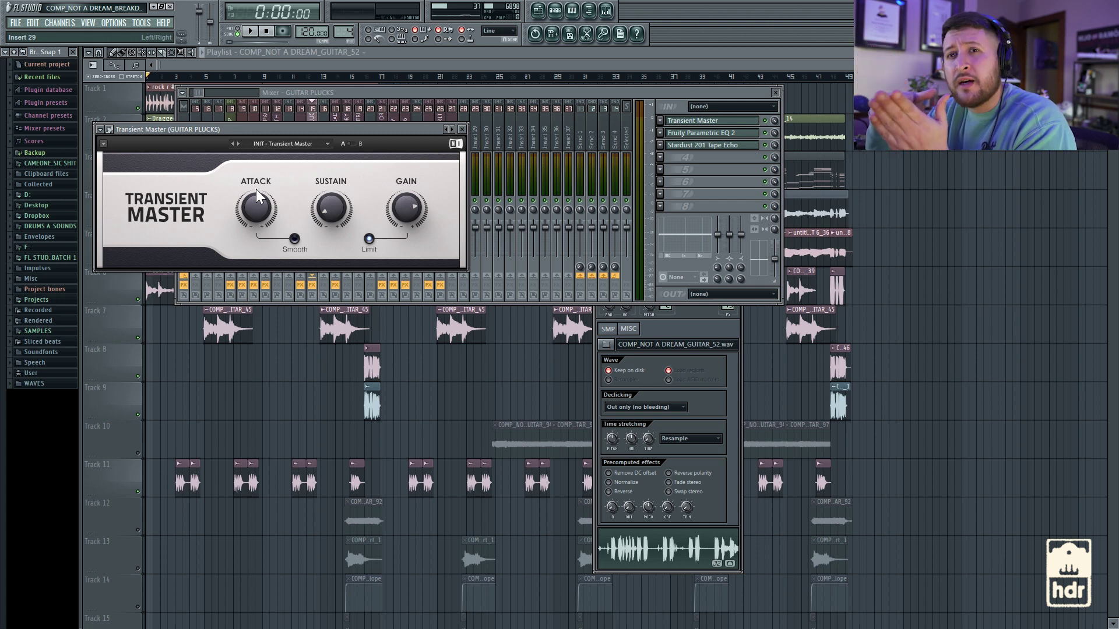
{"action": "left_click", "coordinate": [701, 135]}
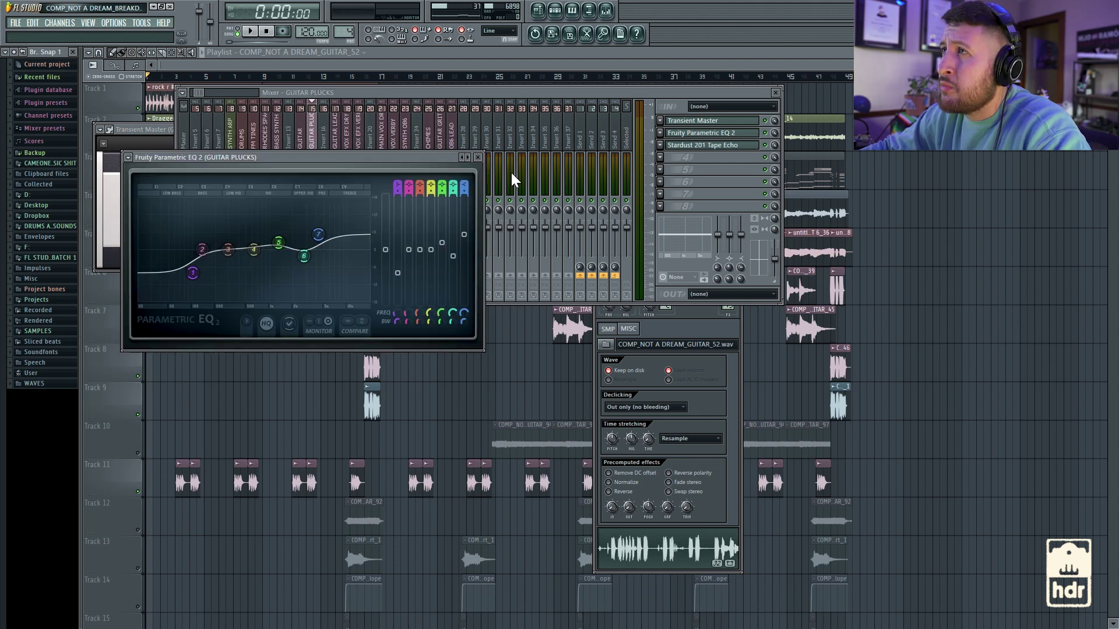
{"action": "left_click", "coordinate": [706, 147]}
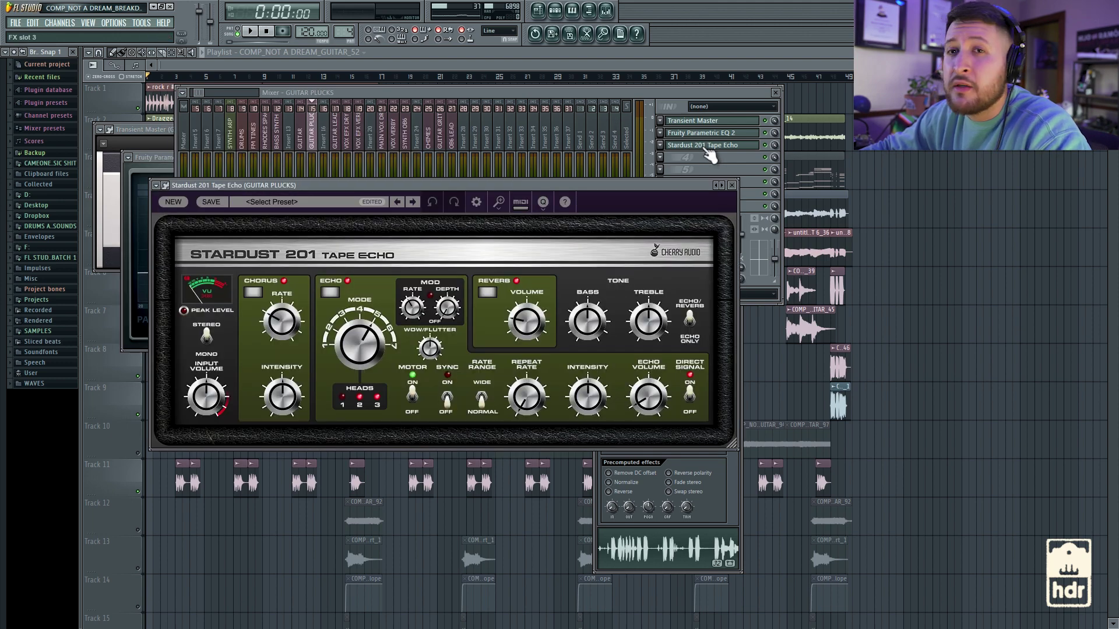
{"action": "left_click", "coordinate": [730, 186]}
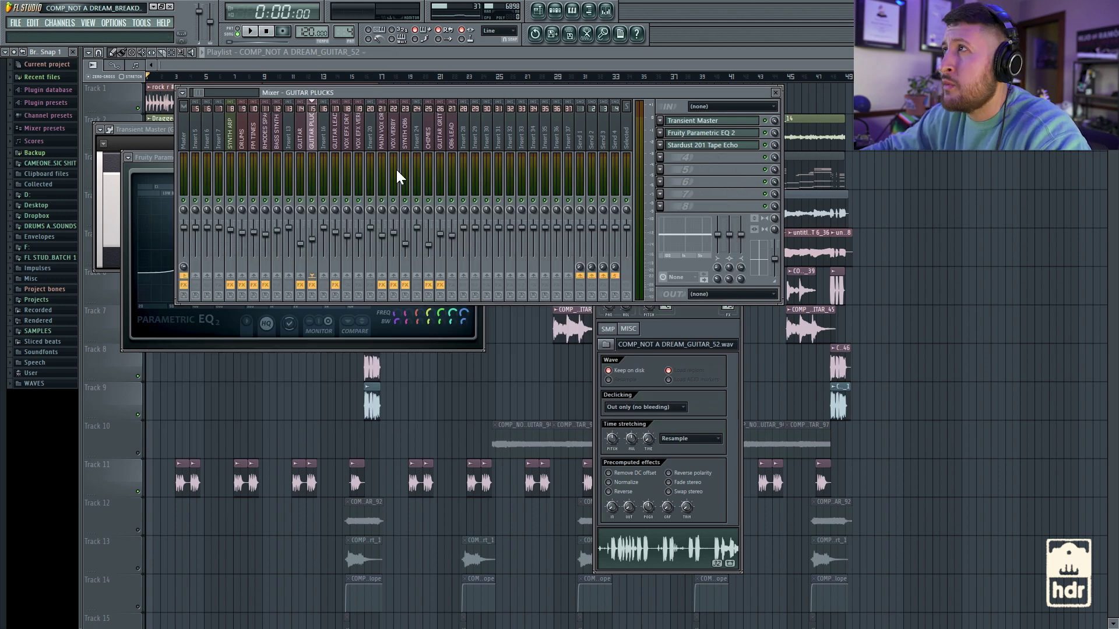
{"action": "key", "text": "F12"}
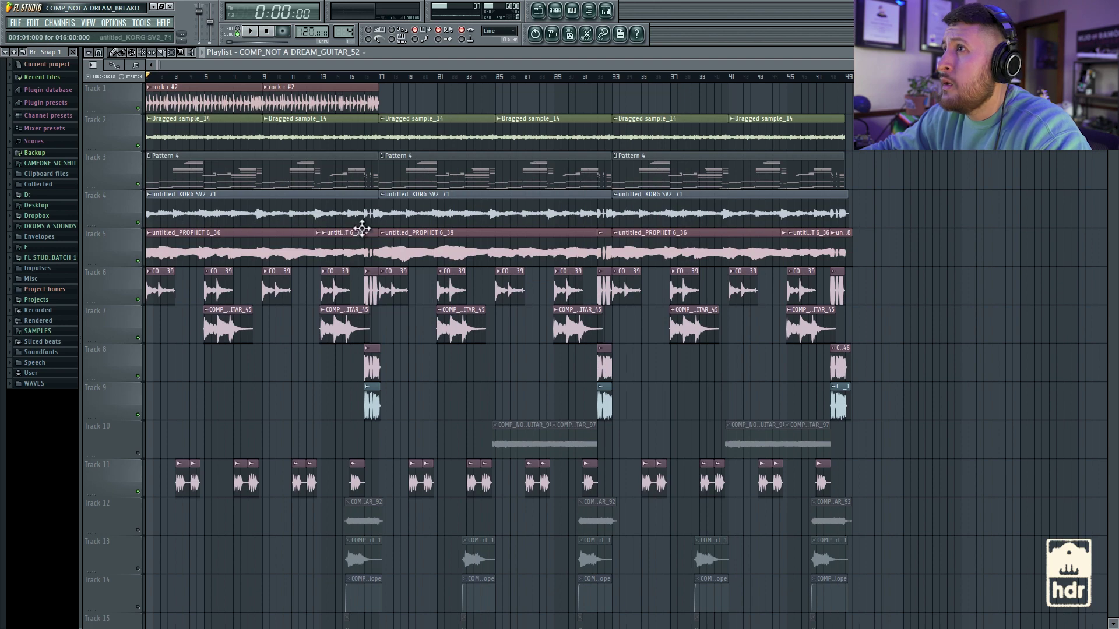
Solo Track 12 and listen to its first guitar clip from just before bar 15
{"action": "scroll", "coordinate": [487, 359], "scroll_direction": "down", "scroll_amount": 5}
{"action": "scroll", "coordinate": [486, 359], "scroll_direction": "up", "scroll_amount": 3}
{"action": "scroll", "coordinate": [379, 370], "scroll_direction": "down", "scroll_amount": 3}
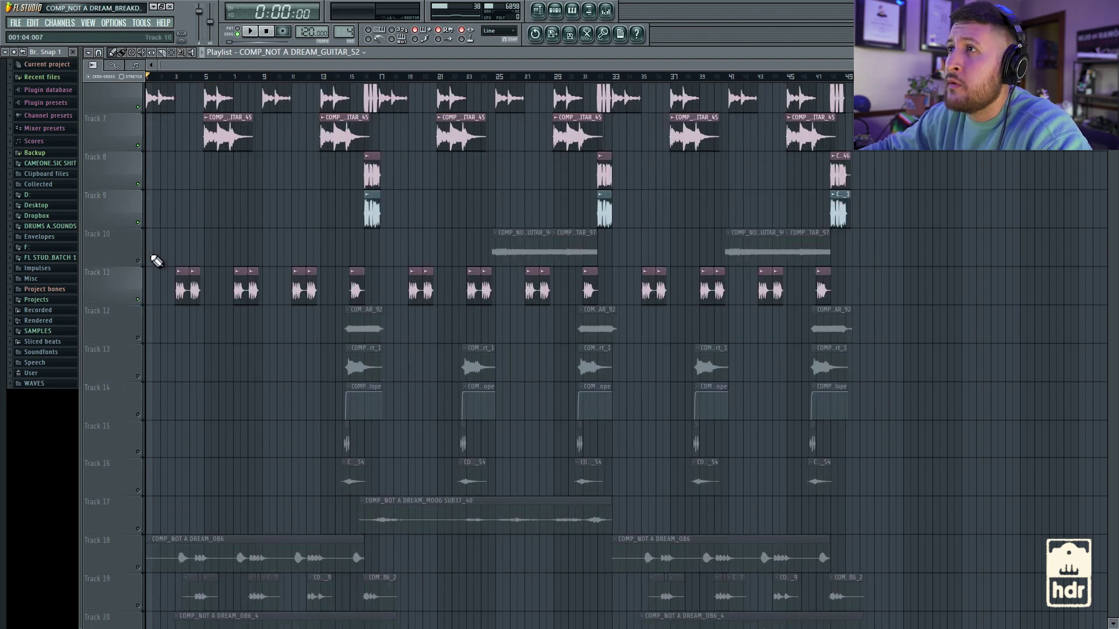
{"action": "scroll", "coordinate": [287, 145], "scroll_direction": "up", "scroll_amount": 2}
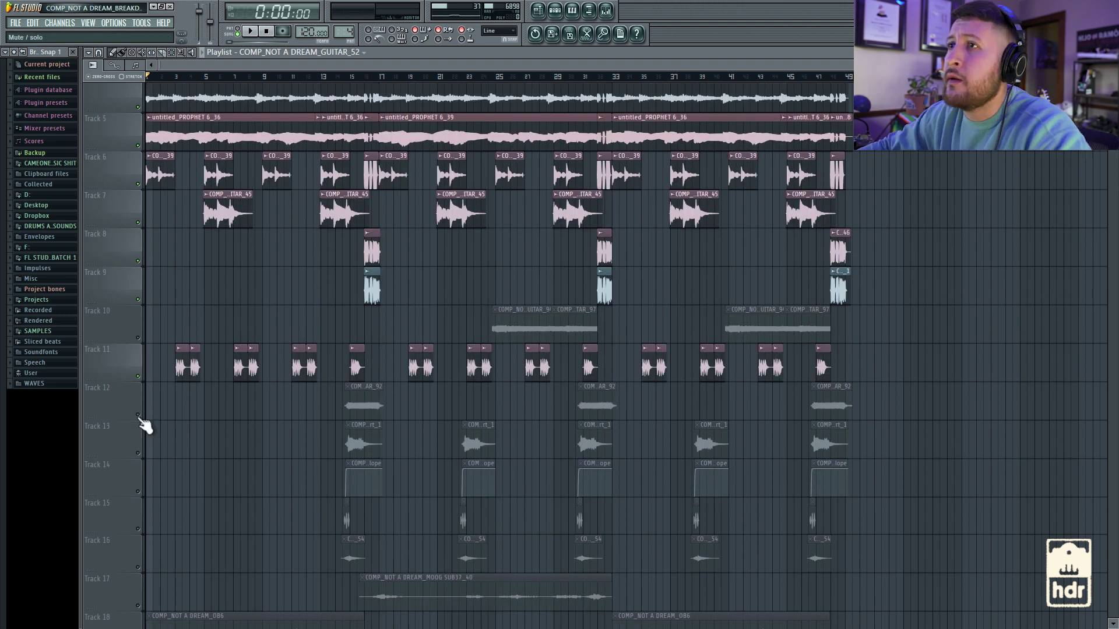
{"action": "right_click", "coordinate": [138, 414]}
{"action": "left_click", "coordinate": [348, 79]}
{"action": "key", "text": "space"}
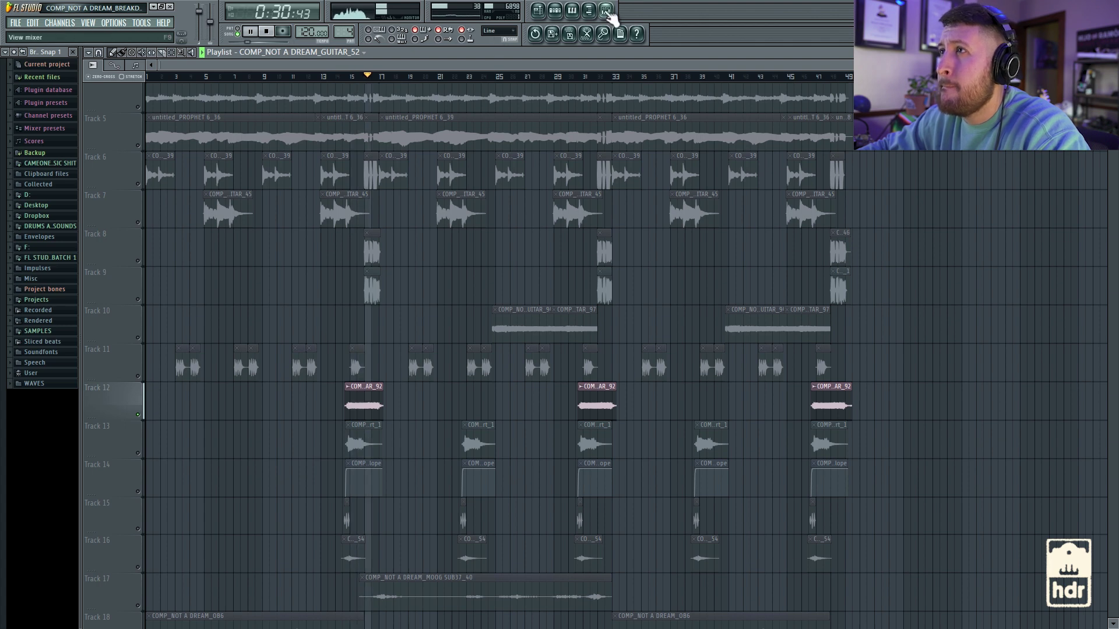
{"action": "key", "text": "space"}
Open the channel settings of the first Track 12 clip, check the effects on its mixer channel, and close both windows
{"action": "left_click", "coordinate": [606, 11]}
{"action": "double_click", "coordinate": [373, 405]}
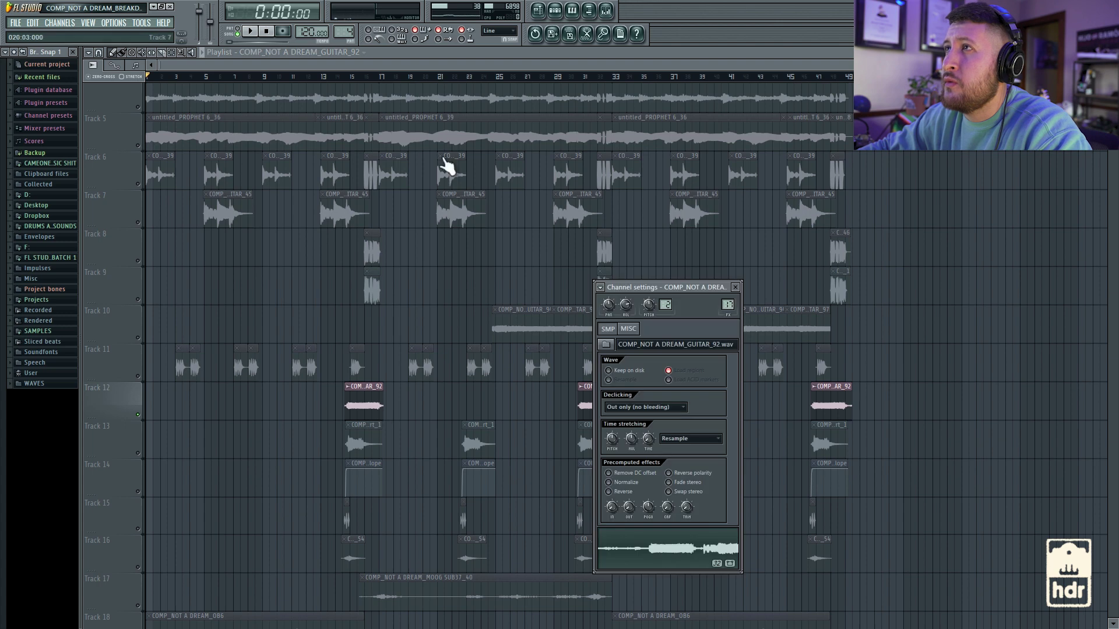
{"action": "left_click", "coordinate": [606, 11]}
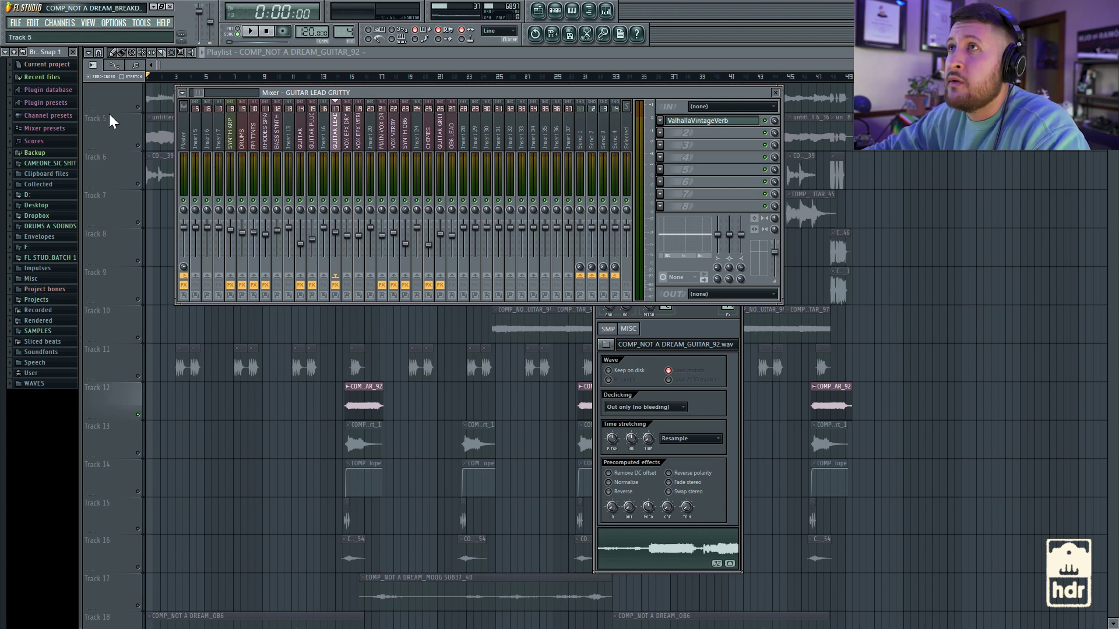
{"action": "key", "text": "F9"}
{"action": "left_click", "coordinate": [616, 12]}
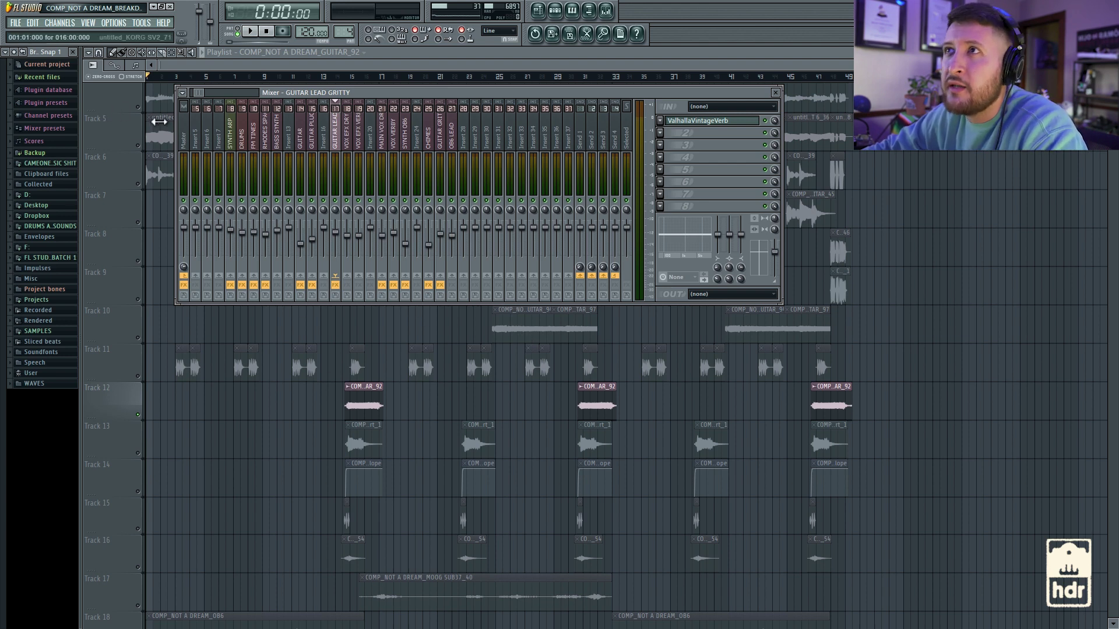
{"action": "key", "text": "F9"}
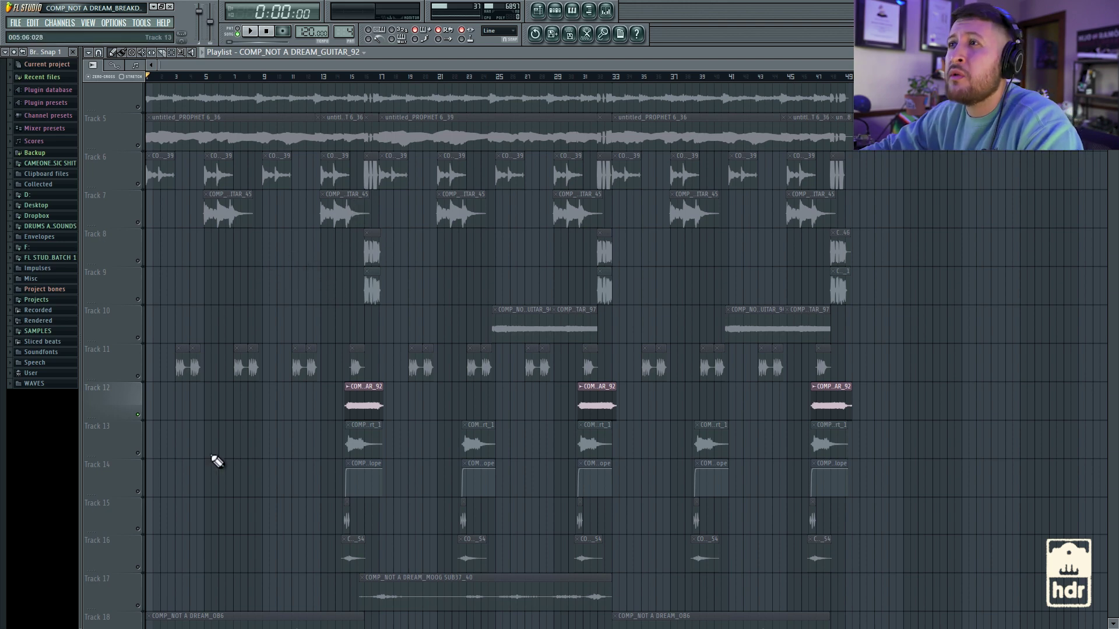
Solo Track 13 and listen to its first clip from just before bar 15
{"action": "left_click", "coordinate": [140, 456]}
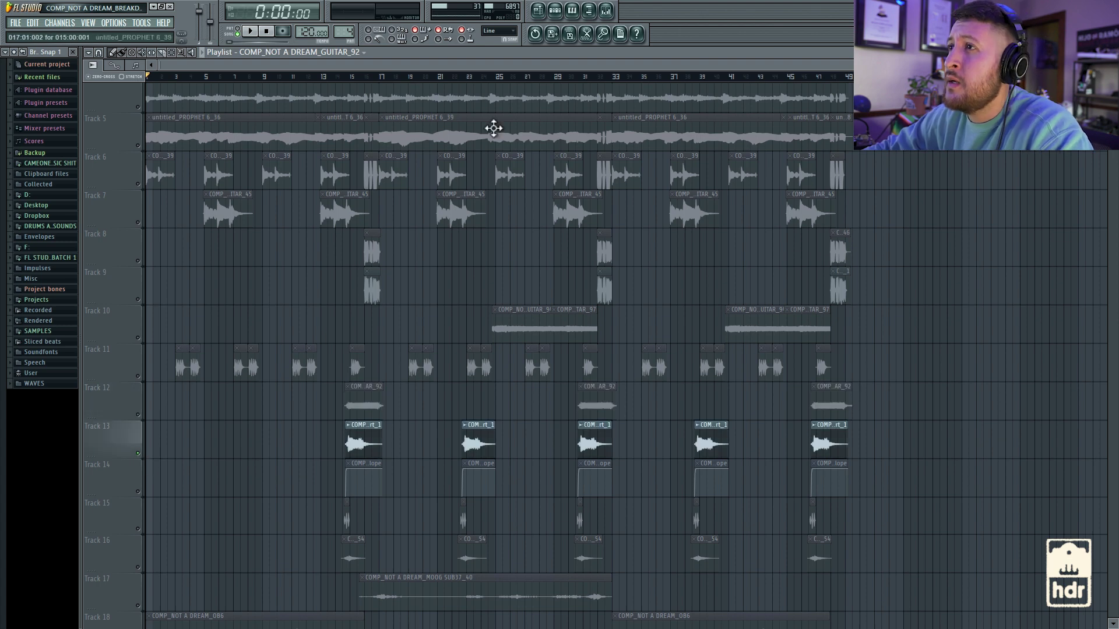
{"action": "left_click", "coordinate": [345, 77]}
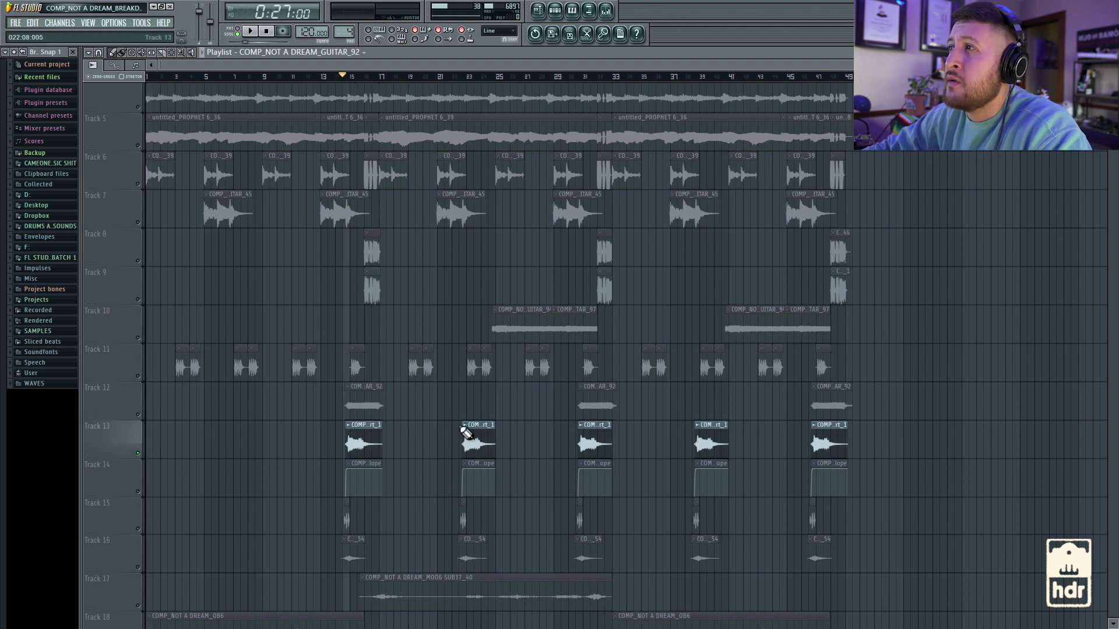
{"action": "key", "text": "space"}
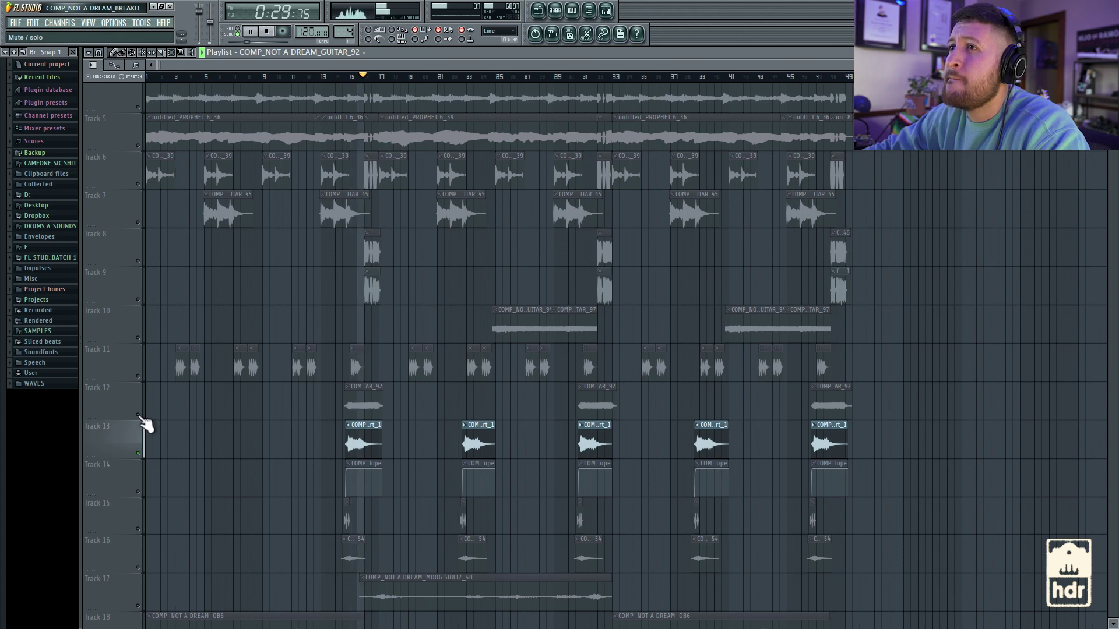
{"action": "key", "text": "space"}
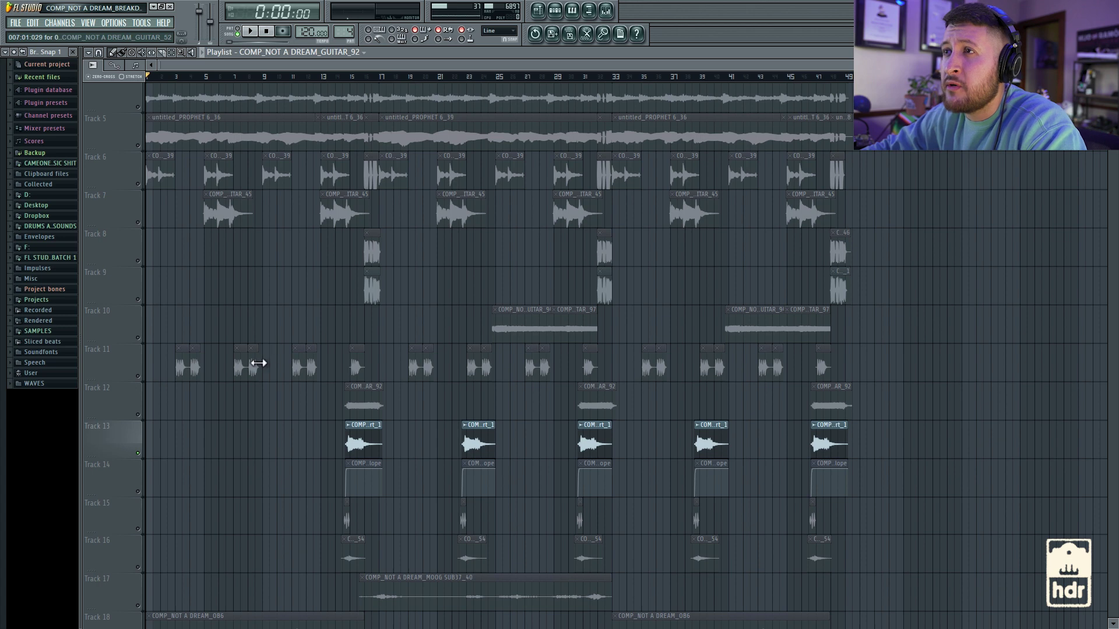
Unmute Track 12 alongside Track 13 and play both layers together from just before bar 15
{"action": "left_click", "coordinate": [143, 416]}
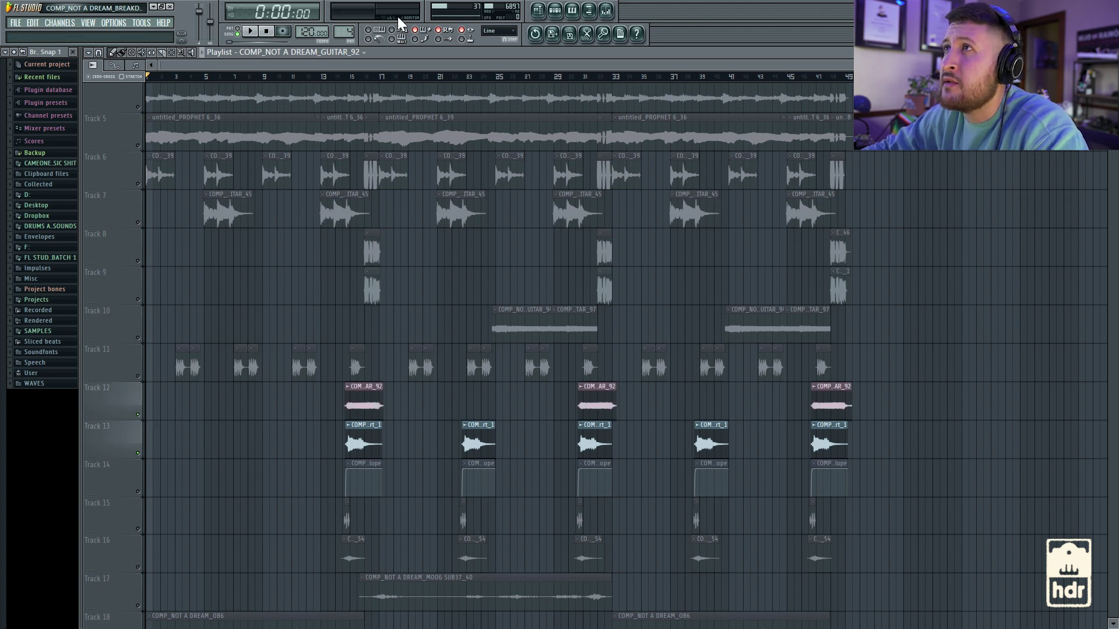
{"action": "left_click", "coordinate": [339, 78]}
{"action": "key", "text": "space"}
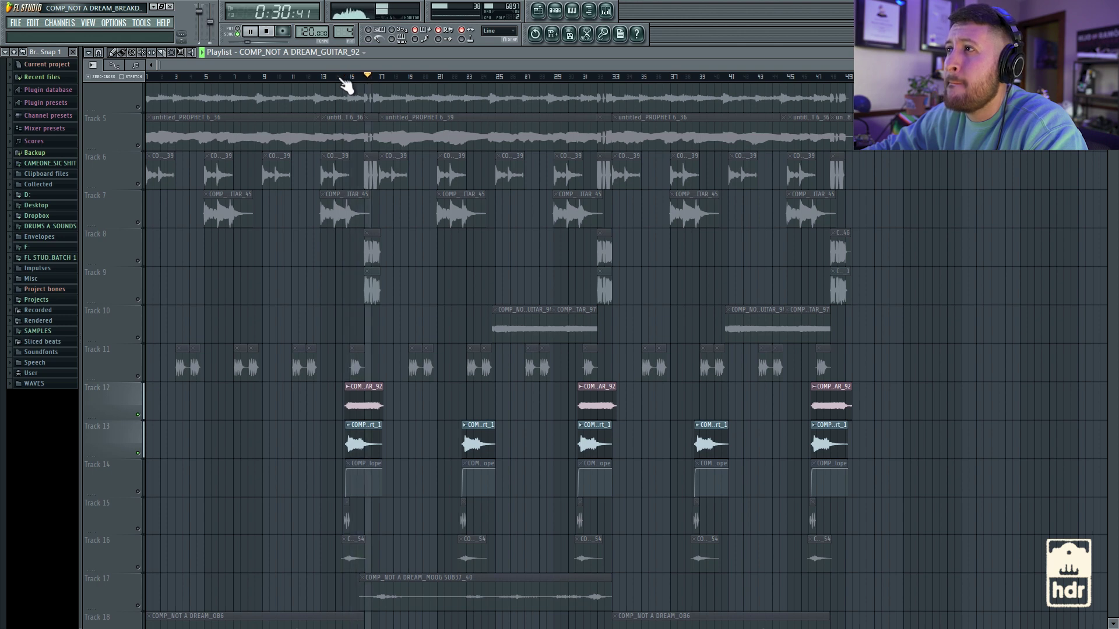
{"action": "key", "text": "space"}
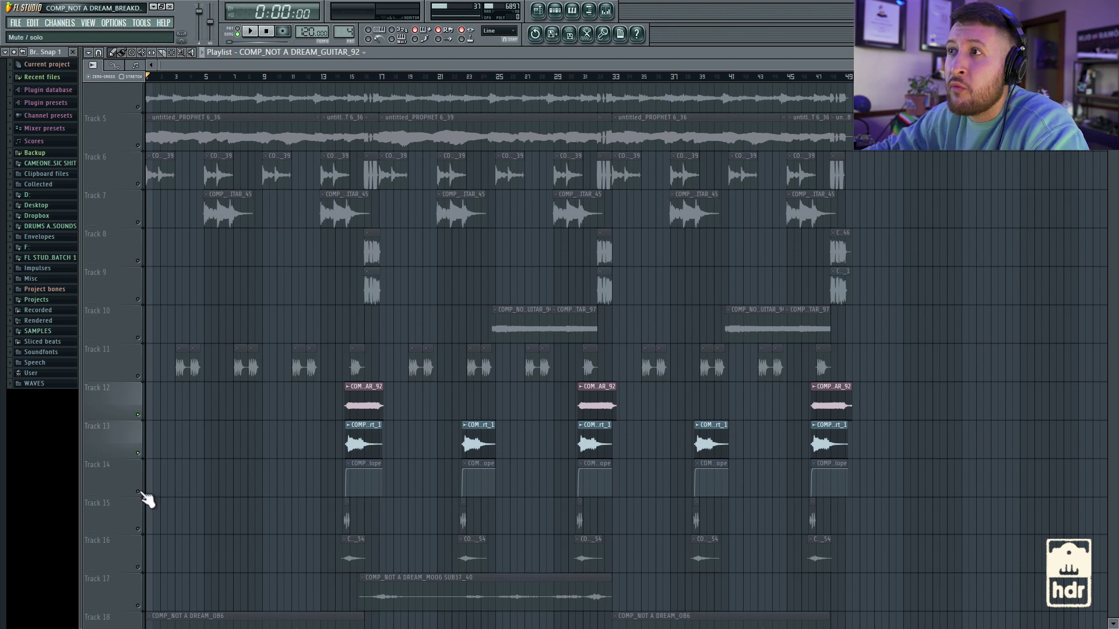
Isolate Tracks 15 and 16 and play them together from just before bar 15
{"action": "scroll", "coordinate": [156, 499], "scroll_direction": "down", "scroll_amount": 4}
{"action": "left_click", "coordinate": [149, 379]}
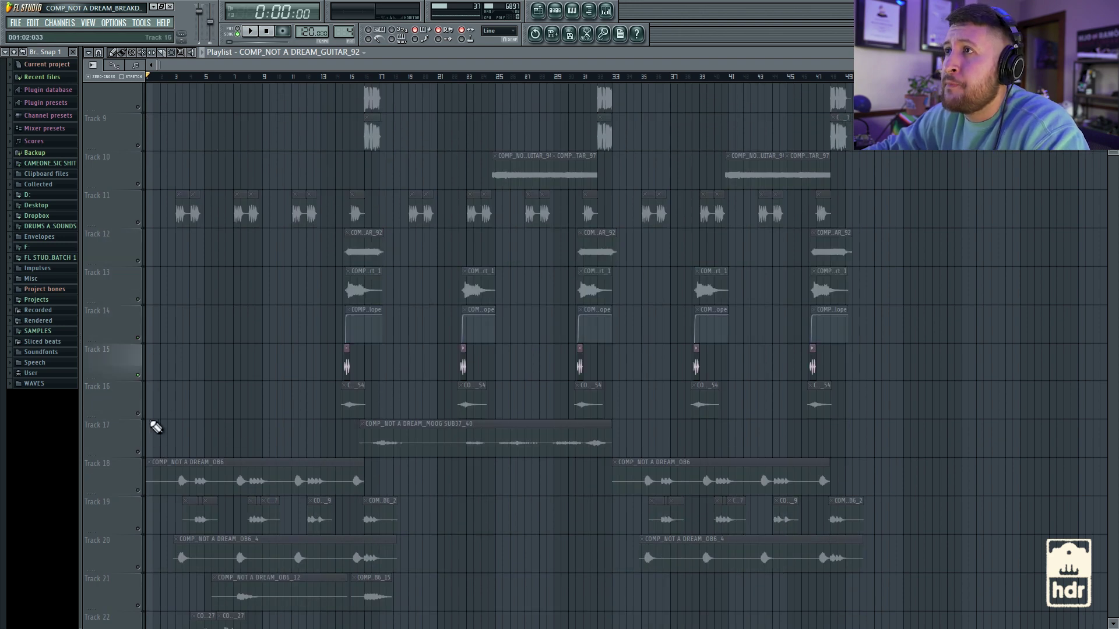
{"action": "left_click", "coordinate": [144, 415]}
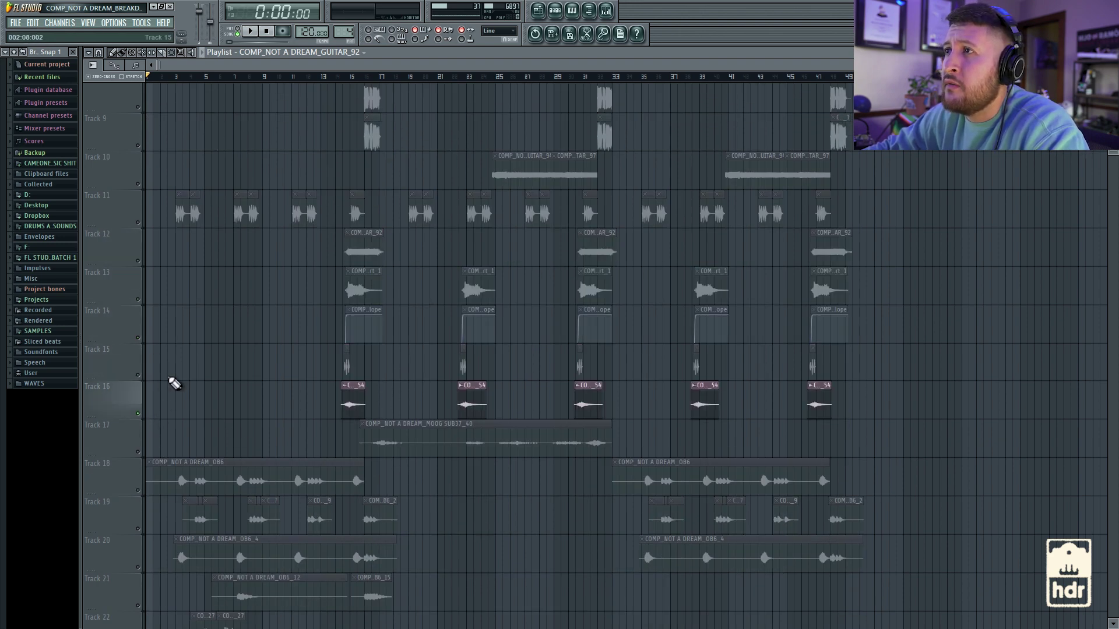
{"action": "left_click", "coordinate": [139, 376]}
{"action": "left_click", "coordinate": [340, 78]}
{"action": "key", "text": "space"}
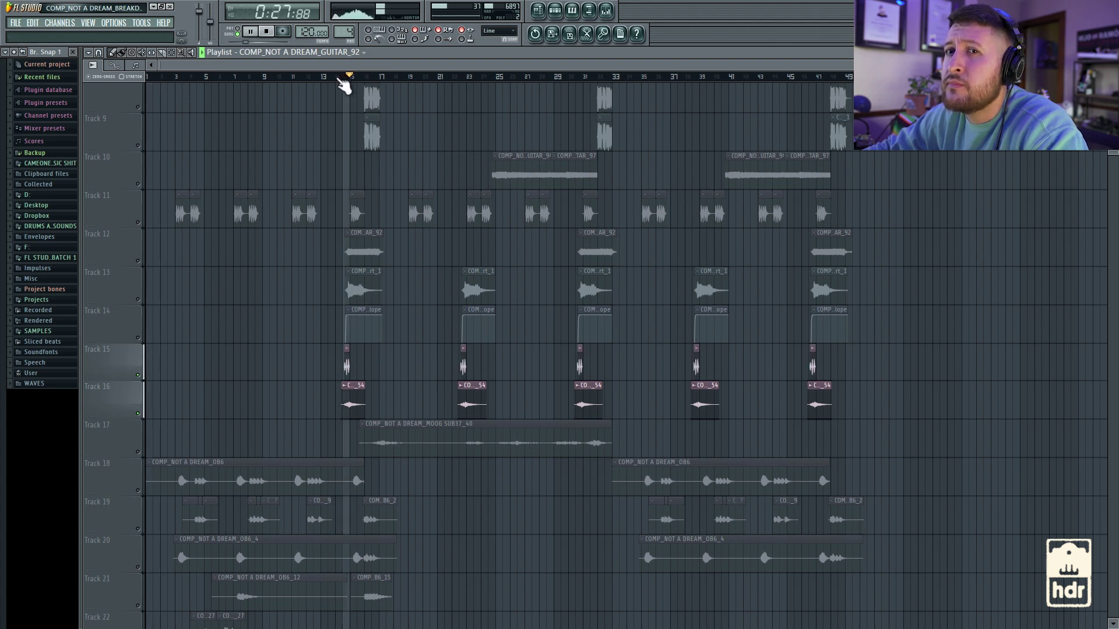
{"action": "key", "text": "space"}
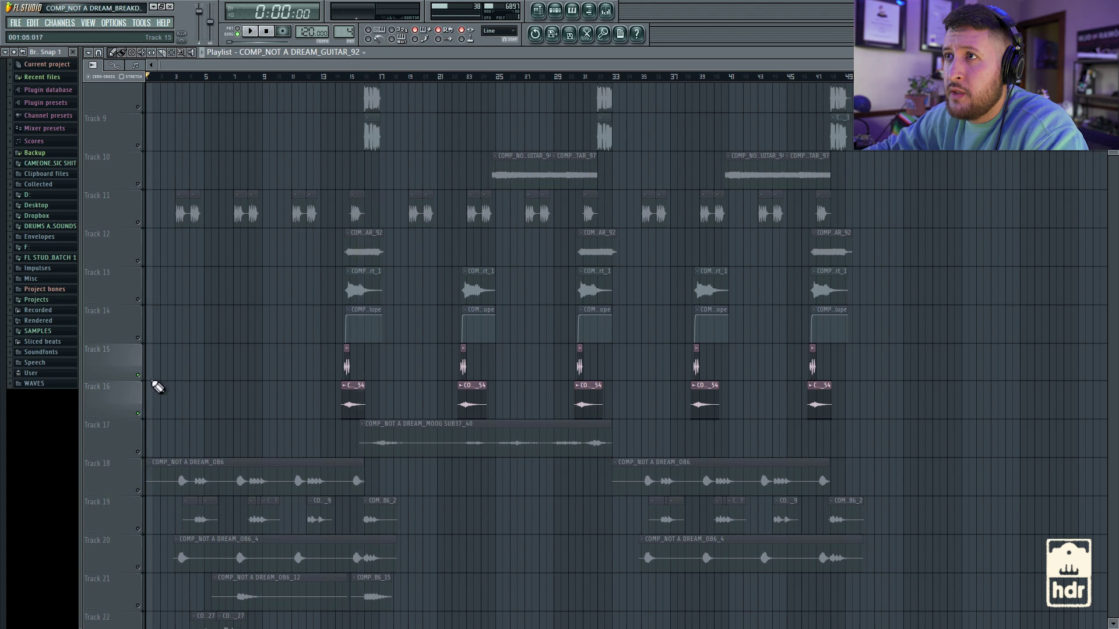
Solo Track 15 and listen to its first short clip from just before bar 15
{"action": "right_click", "coordinate": [138, 376]}
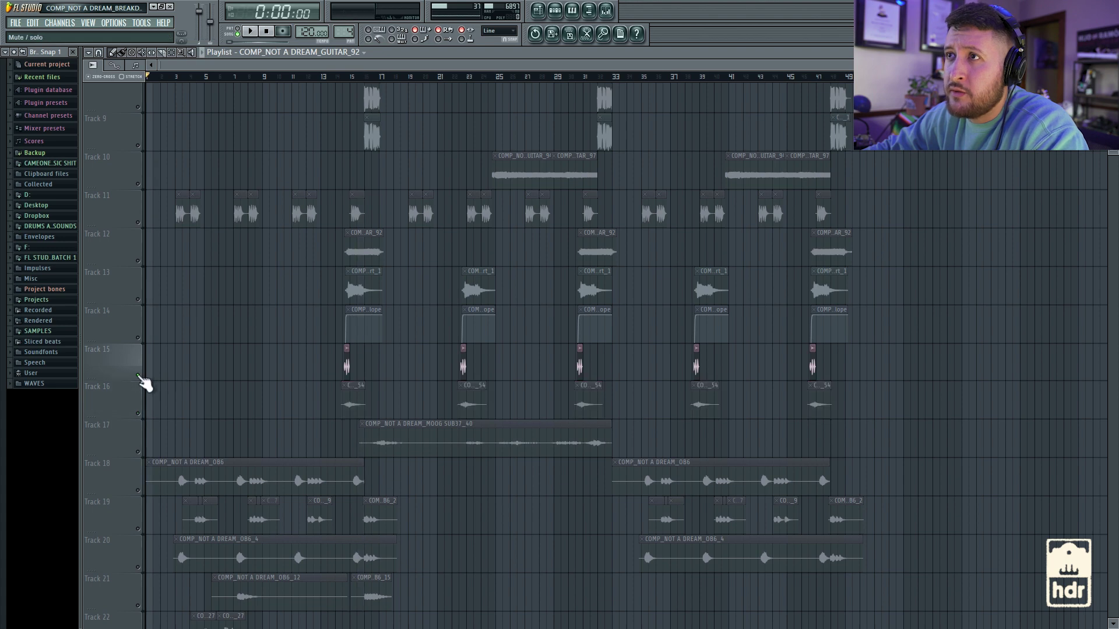
{"action": "left_click", "coordinate": [341, 78]}
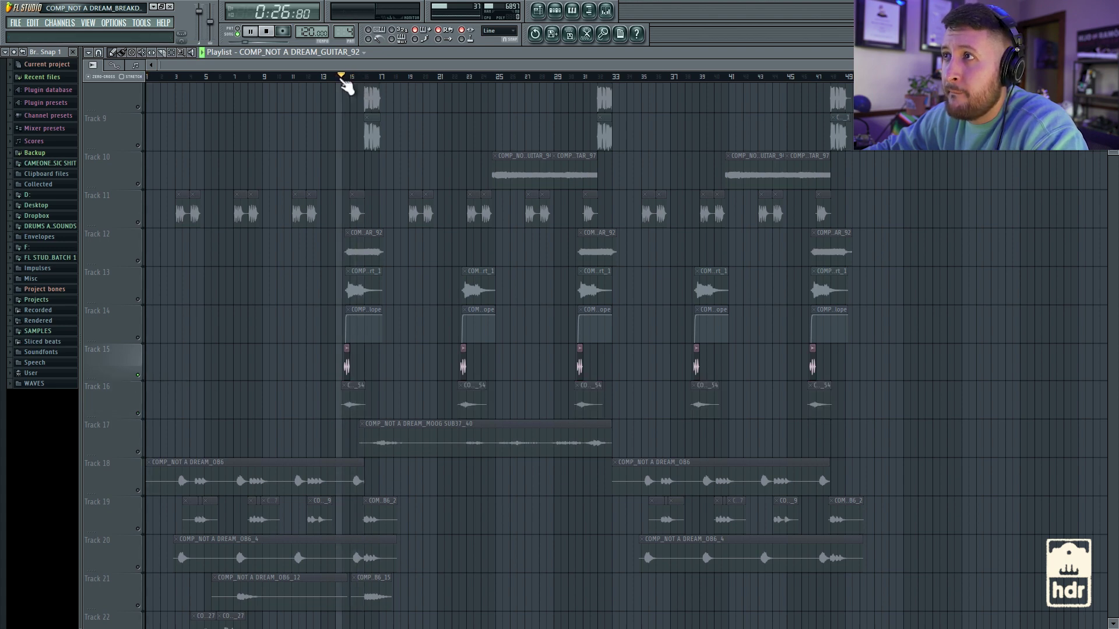
{"action": "key", "text": "space"}
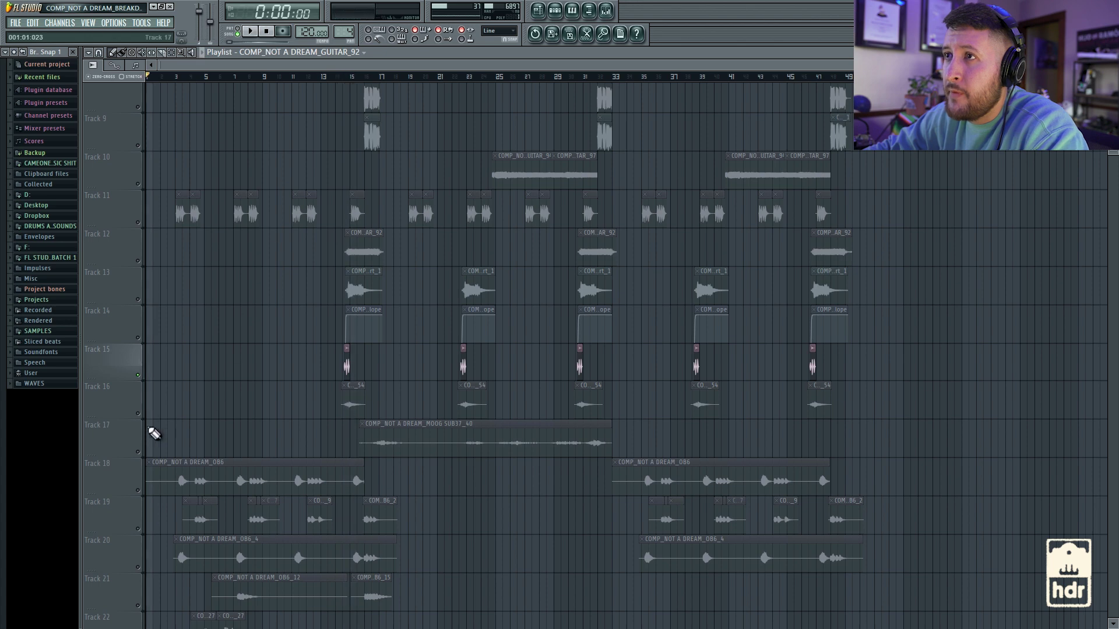
Solo Track 16, unmute Track 15 alongside it, and set the playback position just before bar 15
{"action": "right_click", "coordinate": [138, 413]}
{"action": "left_click", "coordinate": [347, 79]}
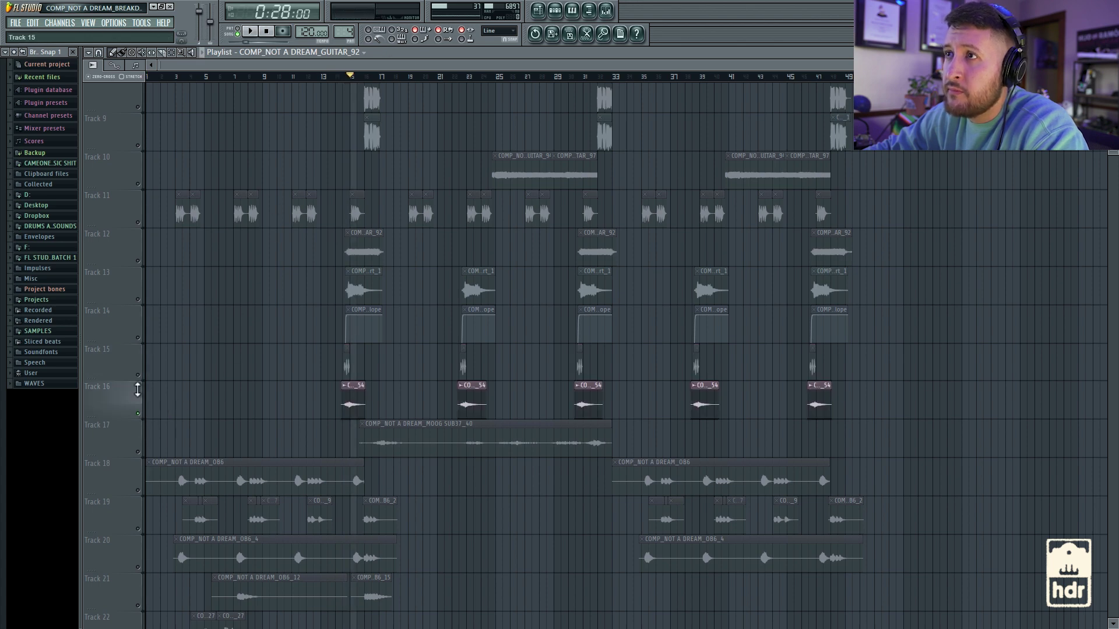
{"action": "left_click", "coordinate": [138, 375]}
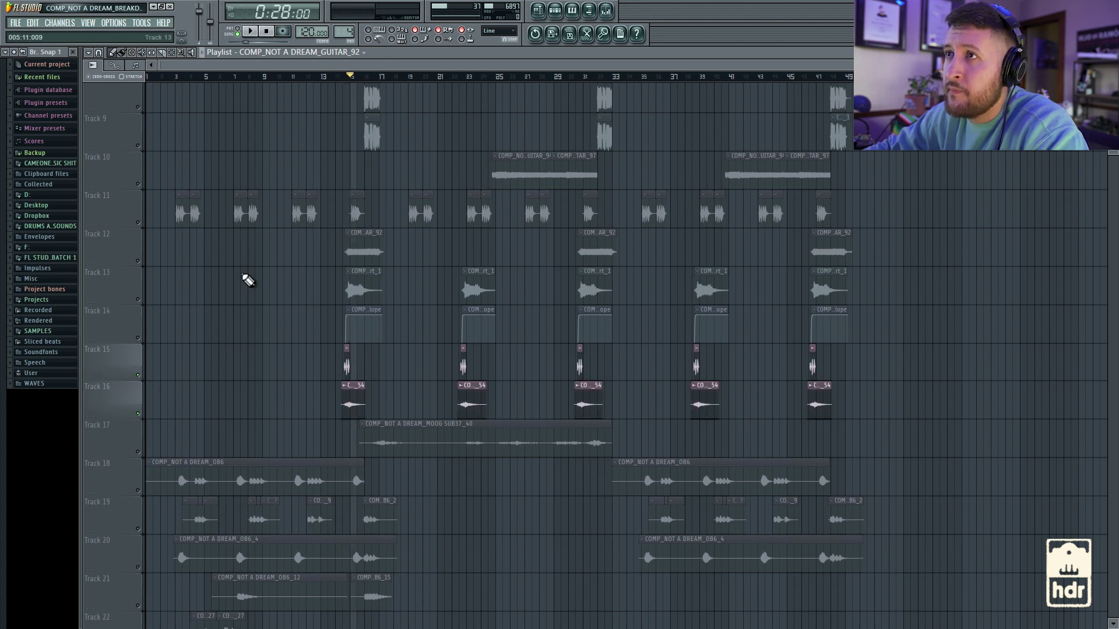
{"action": "left_click", "coordinate": [342, 80]}
Open the channel settings of the first Track 16 clip and check its VOX EFX VERB mixer channel for effects
{"action": "left_click_drag", "start_coordinate": [343, 392], "coordinate": [317, 388]}
{"action": "right_click", "coordinate": [368, 405]}
{"action": "double_click", "coordinate": [355, 402]}
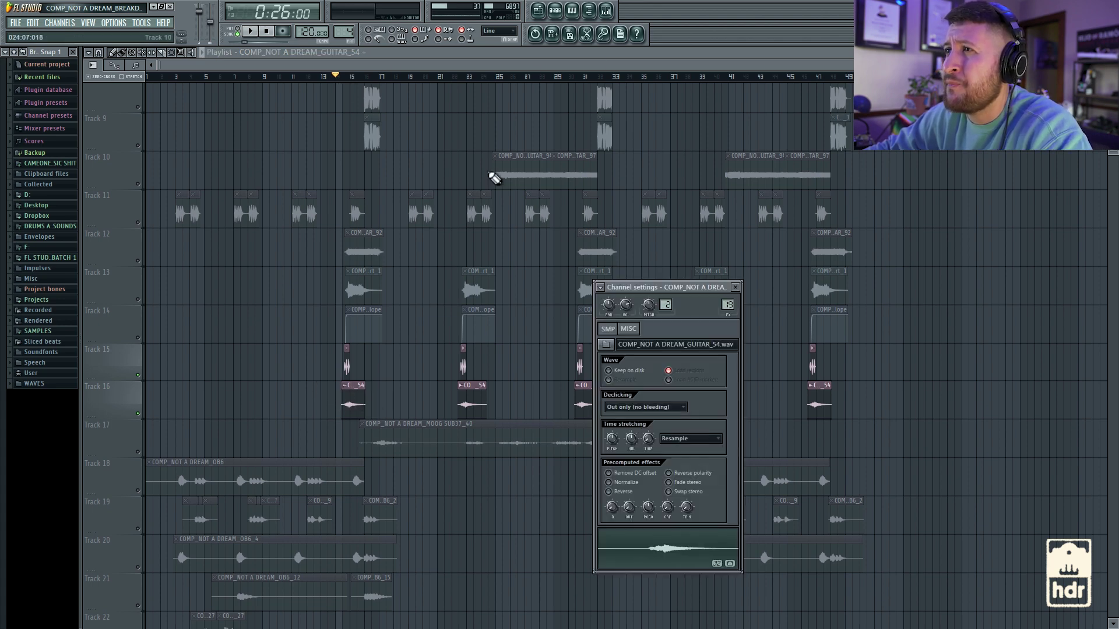
{"action": "left_click", "coordinate": [608, 10]}
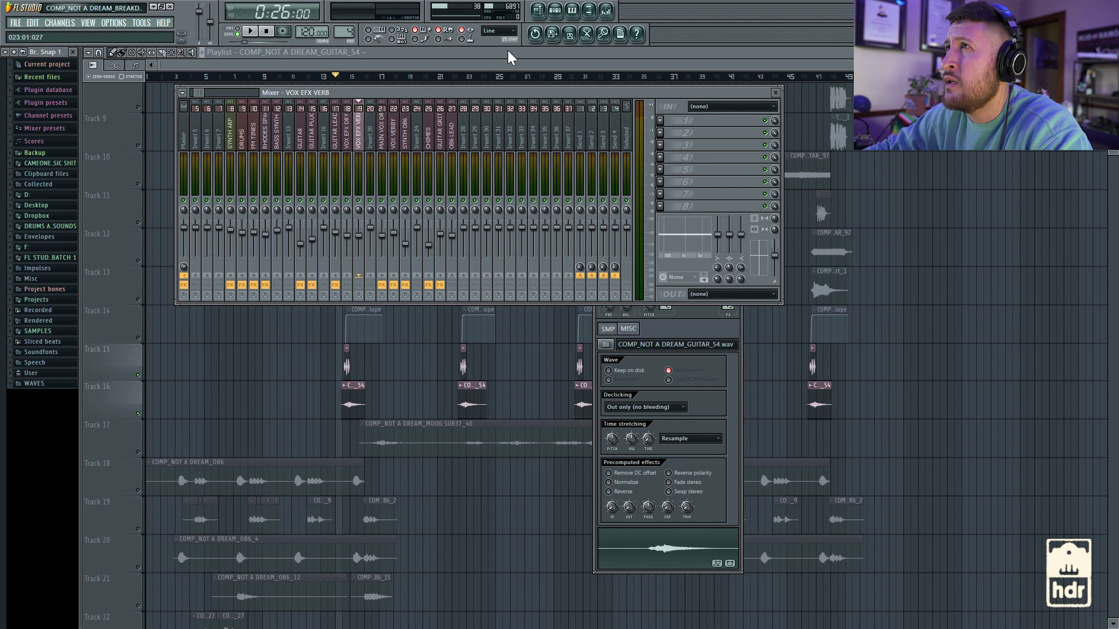
Close the mixer and channel settings and play Tracks 15 and 16 together around bar 15
{"action": "left_click", "coordinate": [464, 70]}
{"action": "key", "text": "space"}
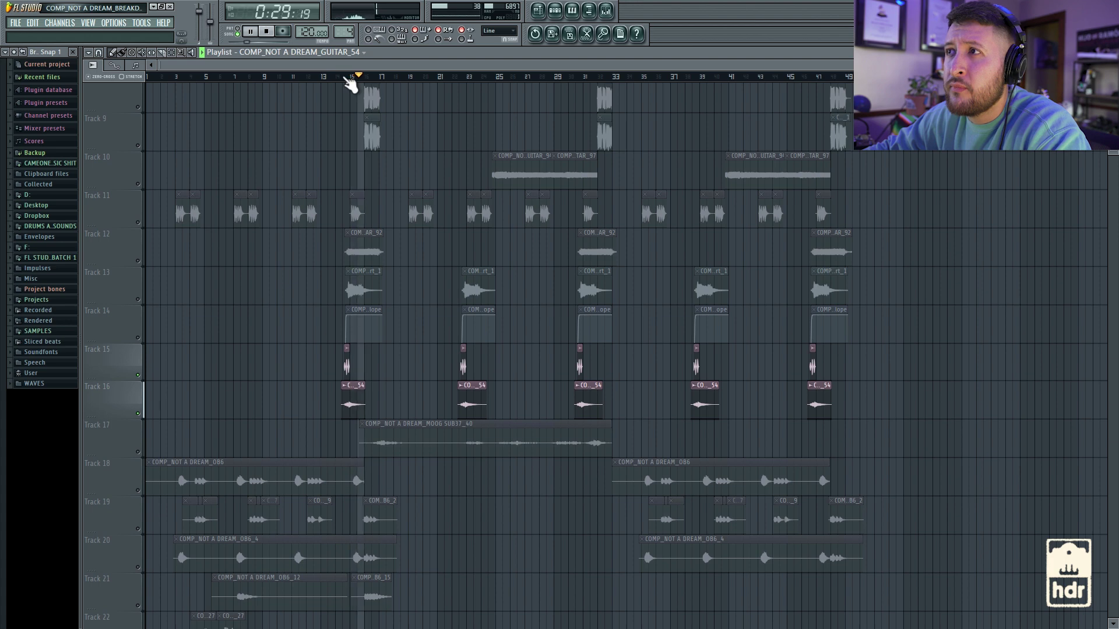
{"action": "key", "text": "space"}
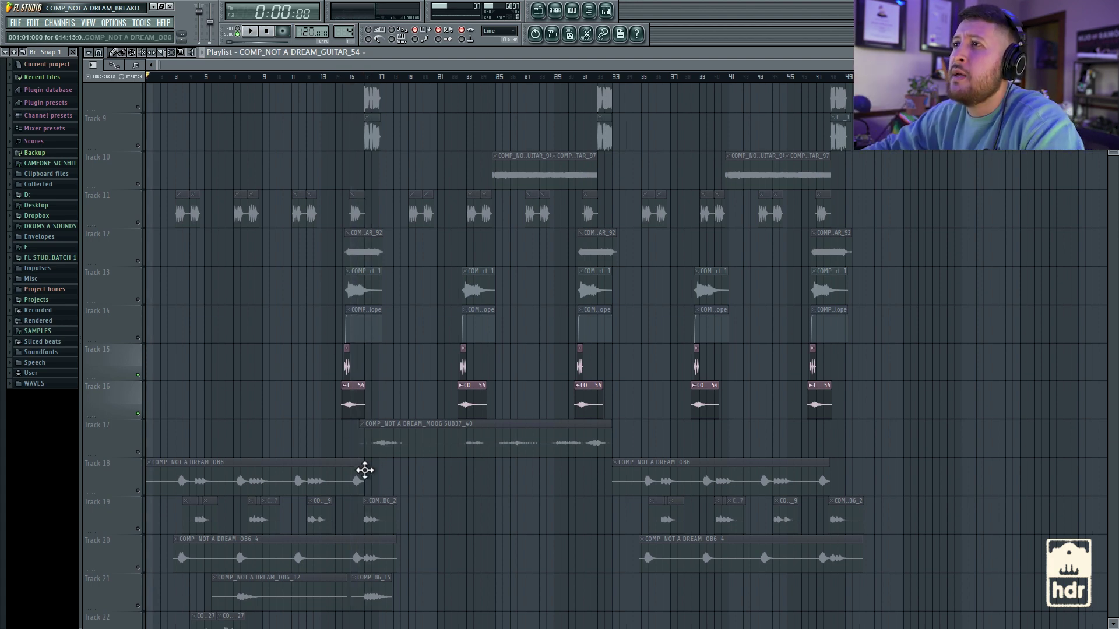
Solo Track 17 and listen to the opening of its Moog Sub37 clip from just before bar 16
{"action": "scroll", "coordinate": [379, 377], "scroll_direction": "down", "scroll_amount": 3}
{"action": "scroll", "coordinate": [379, 383], "scroll_direction": "up", "scroll_amount": 9}
{"action": "scroll", "coordinate": [400, 295], "scroll_direction": "down", "scroll_amount": 7}
{"action": "scroll", "coordinate": [237, 349], "scroll_direction": "up", "scroll_amount": 3}
{"action": "left_click", "coordinate": [141, 493]}
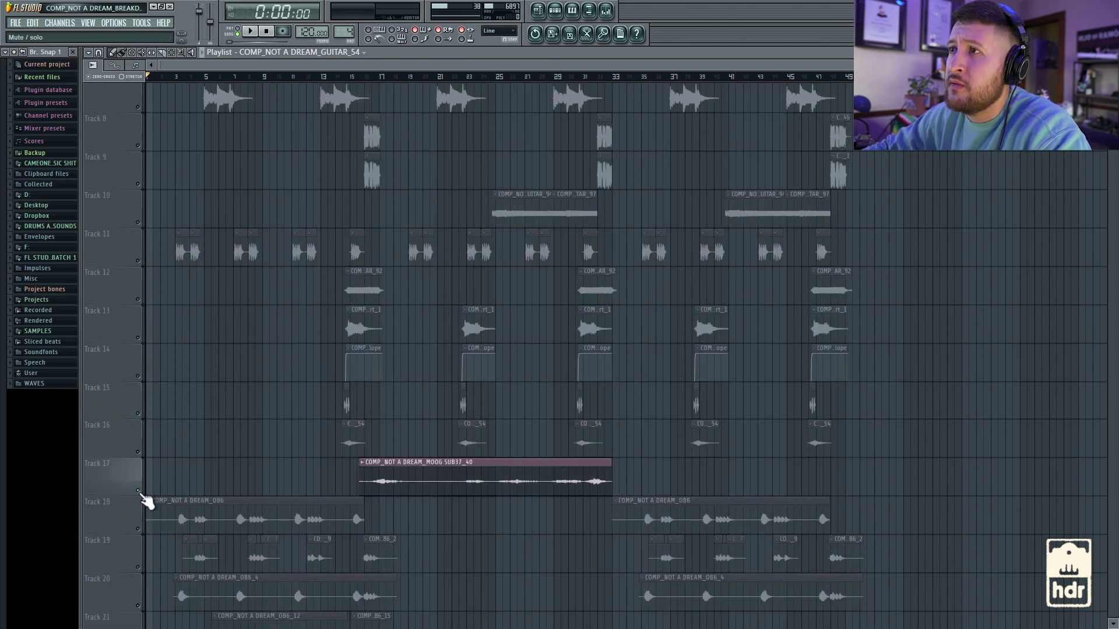
{"action": "left_click", "coordinate": [358, 77]}
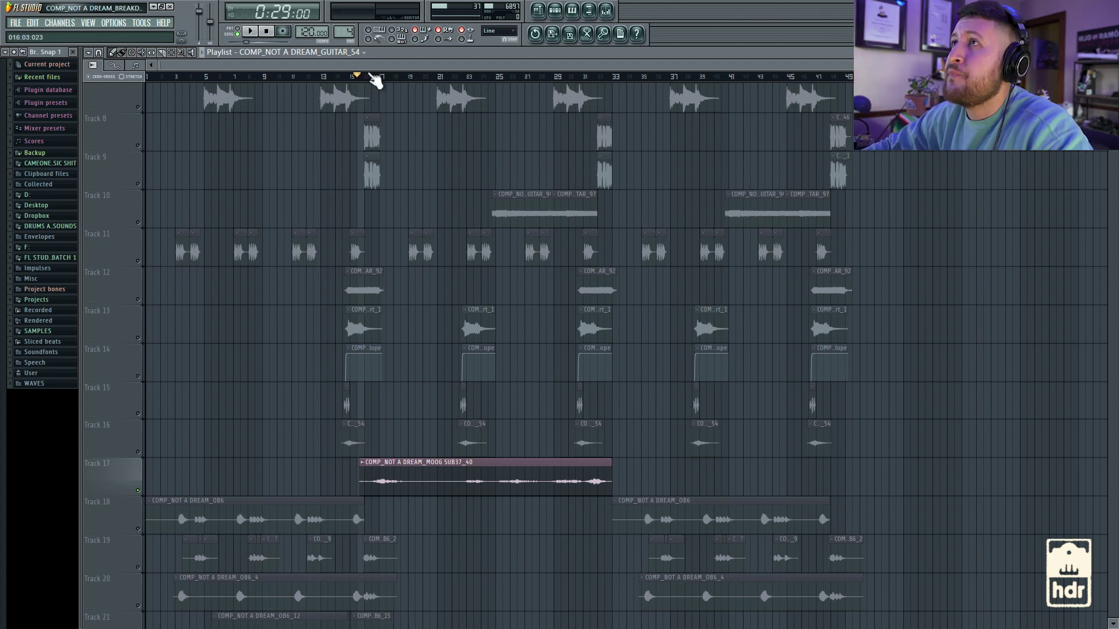
{"action": "key", "text": "space"}
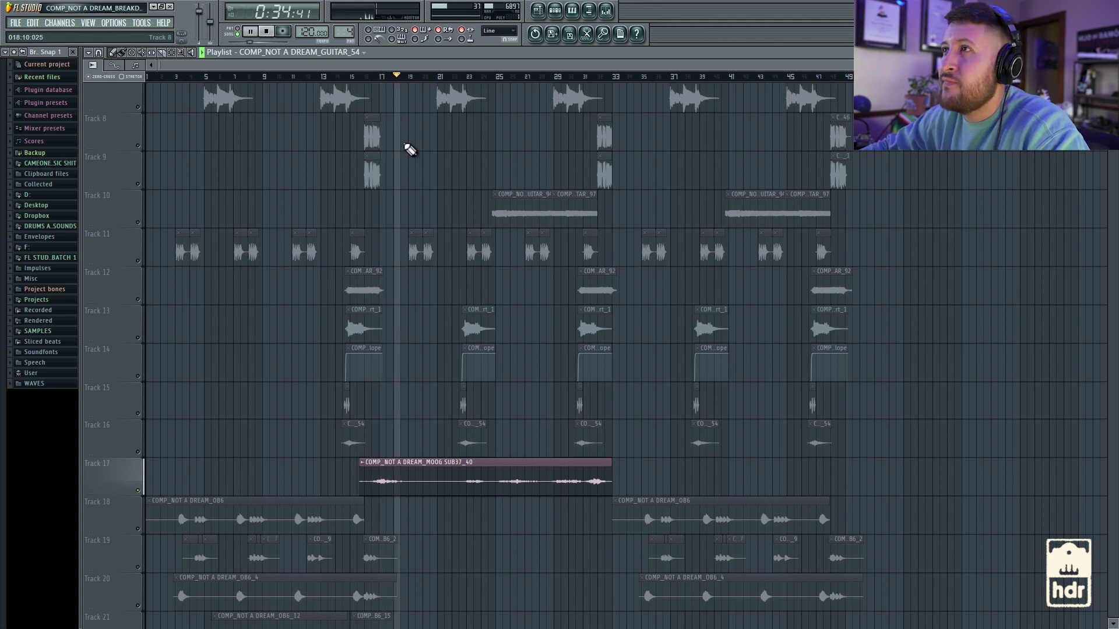
{"action": "key", "text": "space"}
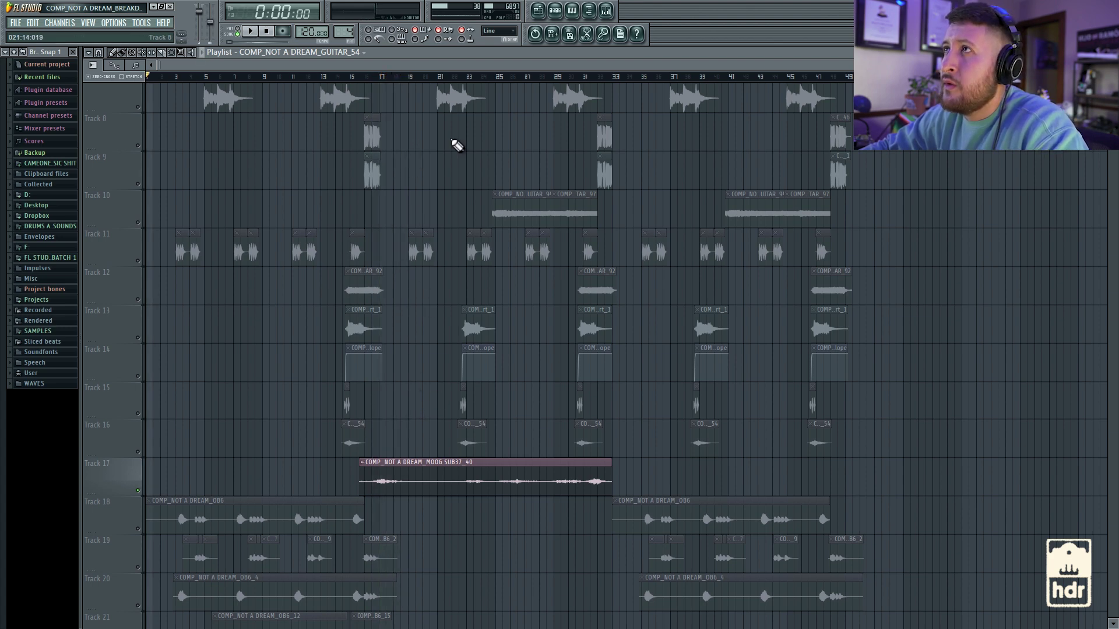
Open the Moog Sub37 clip's channel settings and inspect the VC 2A and ValhallaRoom effects on its CHIMES mixer channel
{"action": "left_click", "coordinate": [612, 12]}
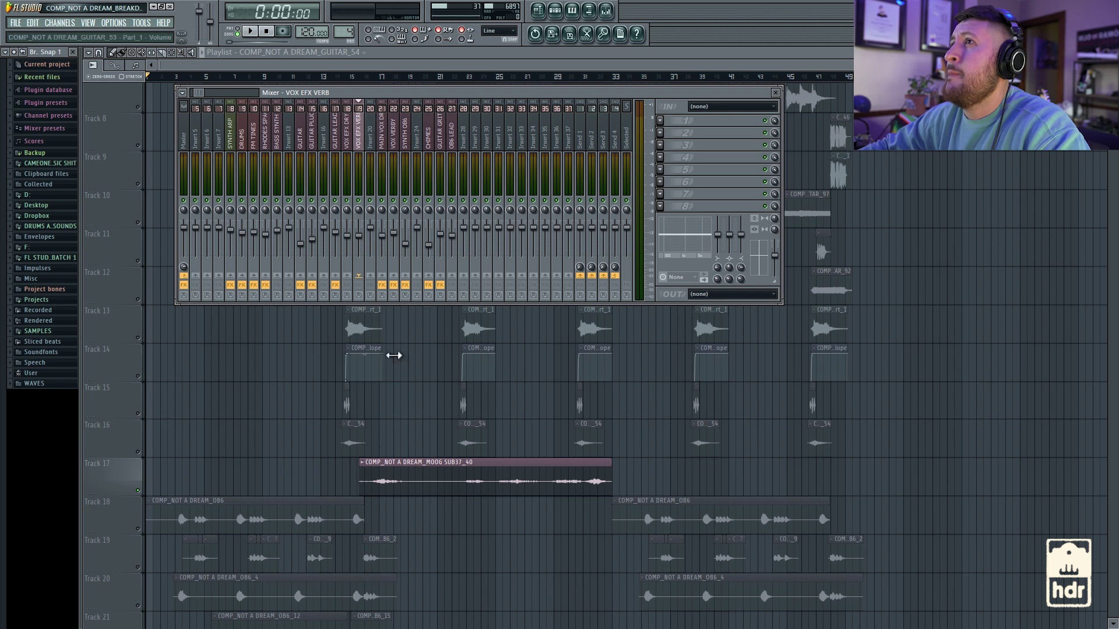
{"action": "double_click", "coordinate": [454, 484]}
{"action": "left_click", "coordinate": [606, 11]}
{"action": "left_click", "coordinate": [679, 133]}
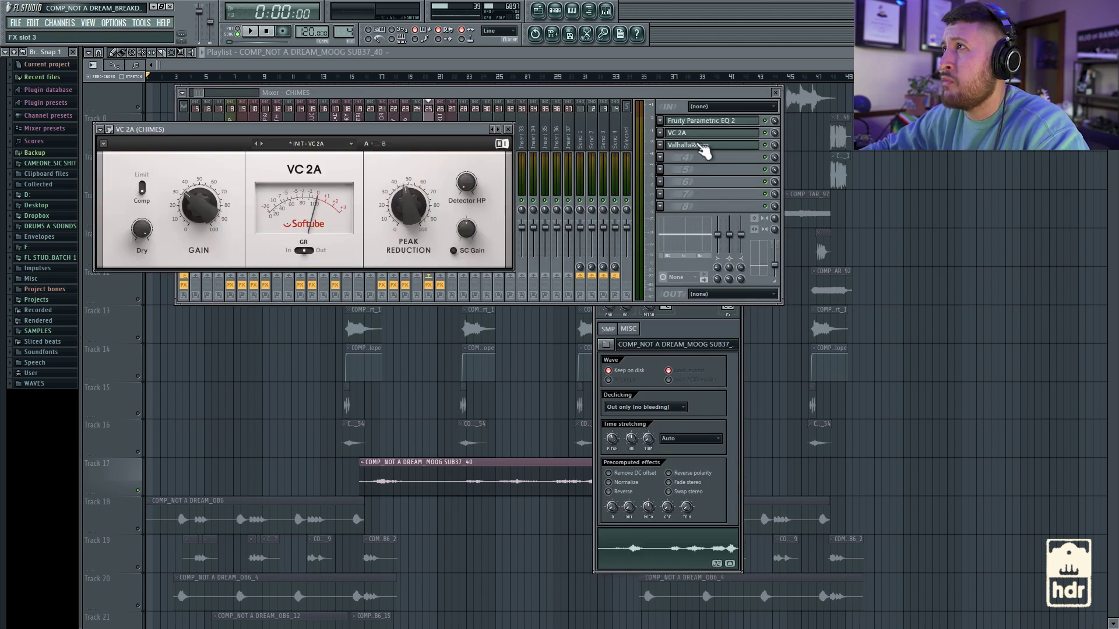
{"action": "left_click", "coordinate": [696, 145]}
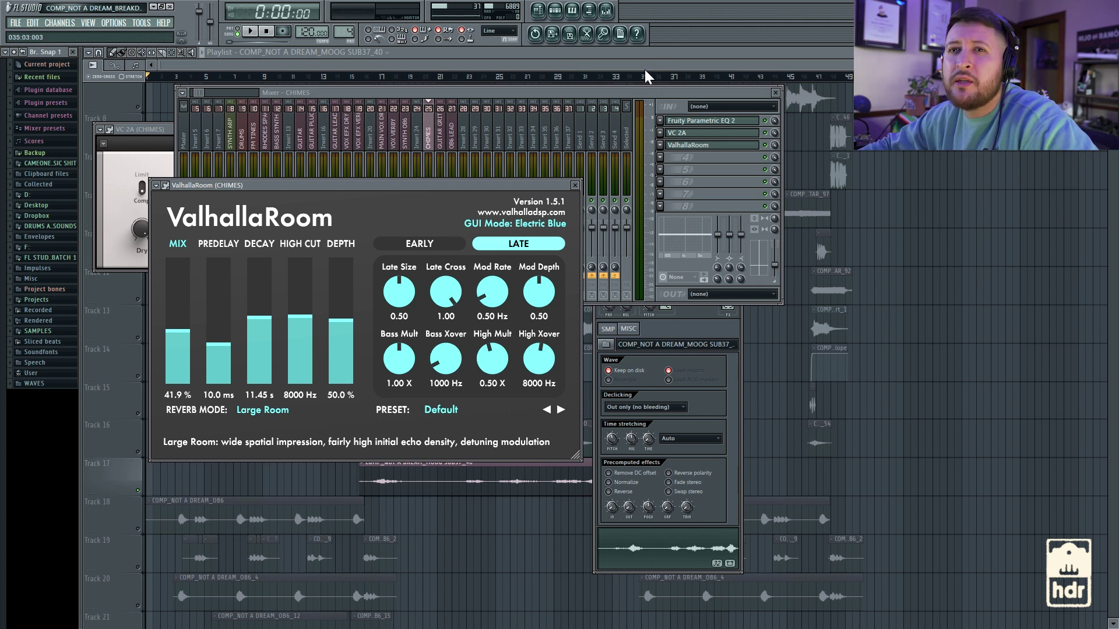
{"action": "left_click", "coordinate": [624, 62]}
Unmute Tracks 8 through 16 alongside the Moog layer on Track 17
{"action": "scroll", "coordinate": [445, 307], "scroll_direction": "down", "scroll_amount": 5}
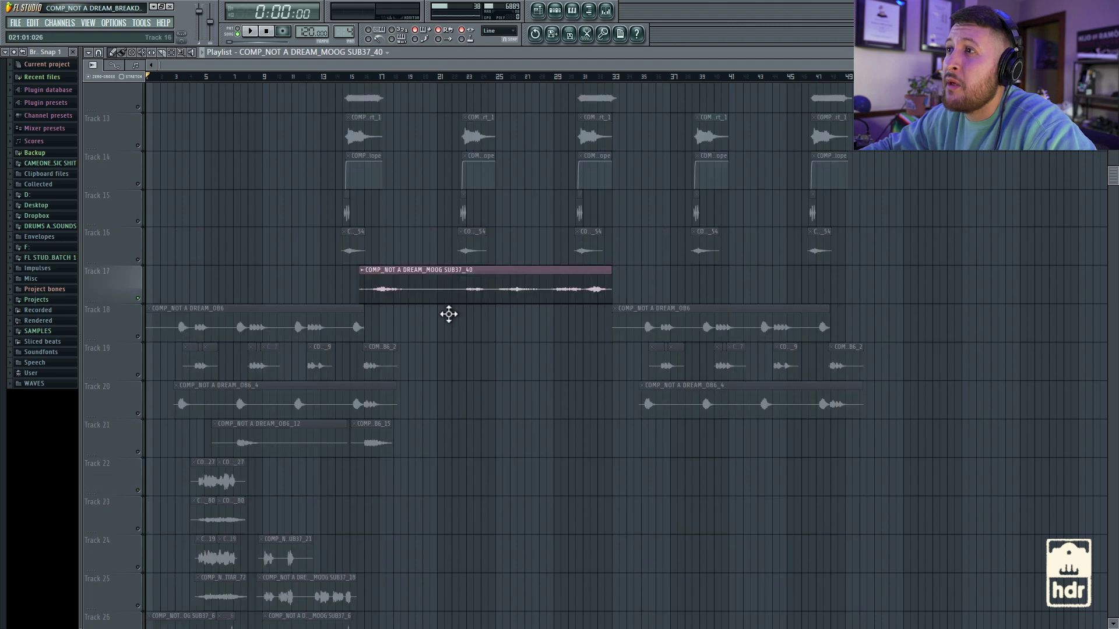
{"action": "scroll", "coordinate": [340, 267], "scroll_direction": "up", "scroll_amount": 9}
{"action": "scroll", "coordinate": [337, 262], "scroll_direction": "down", "scroll_amount": 6}
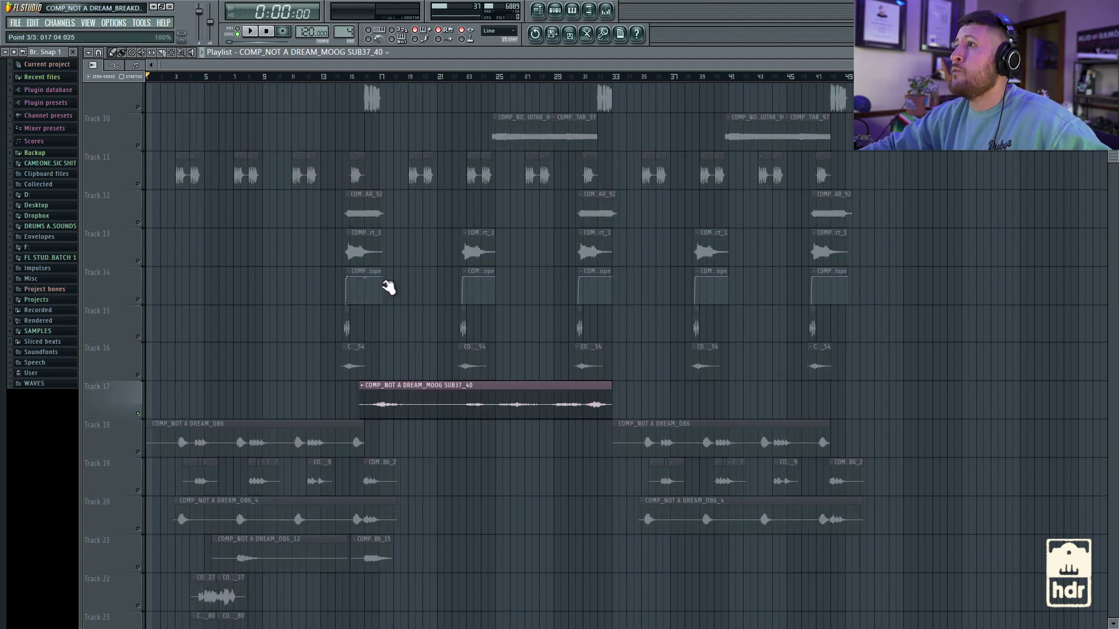
{"action": "left_click", "coordinate": [137, 375]}
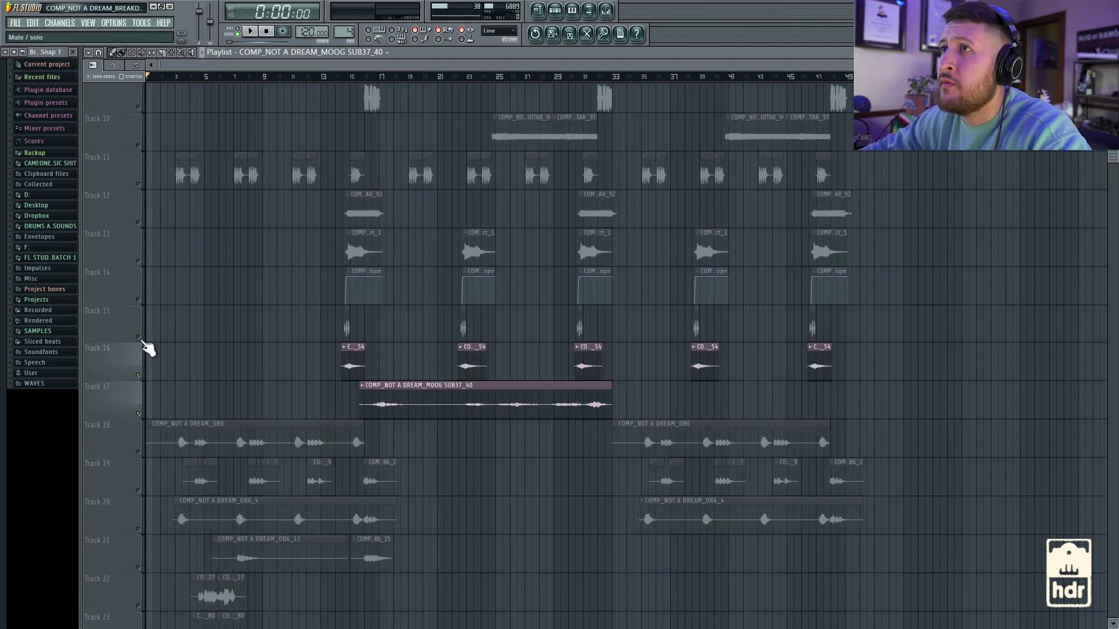
{"action": "left_click", "coordinate": [137, 337]}
{"action": "left_click", "coordinate": [137, 299]}
{"action": "left_click", "coordinate": [137, 260]}
{"action": "left_click", "coordinate": [137, 222]}
{"action": "scroll", "coordinate": [141, 239], "scroll_direction": "up", "scroll_amount": 5}
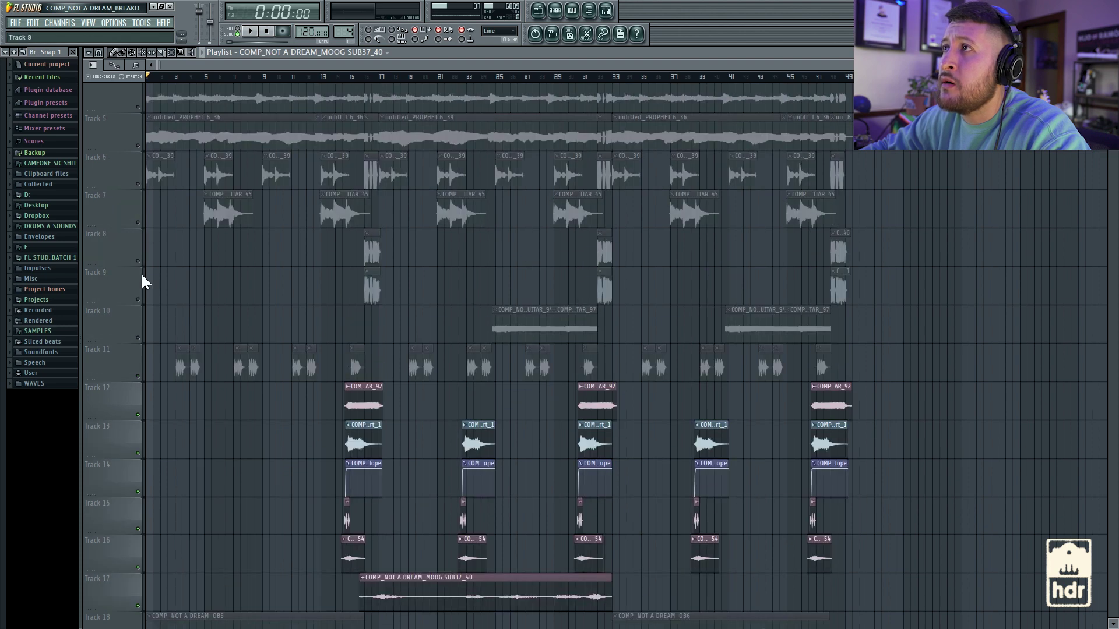
{"action": "left_click", "coordinate": [138, 376]}
{"action": "left_click", "coordinate": [137, 337]}
{"action": "left_click", "coordinate": [138, 299]}
{"action": "left_click", "coordinate": [138, 260]}
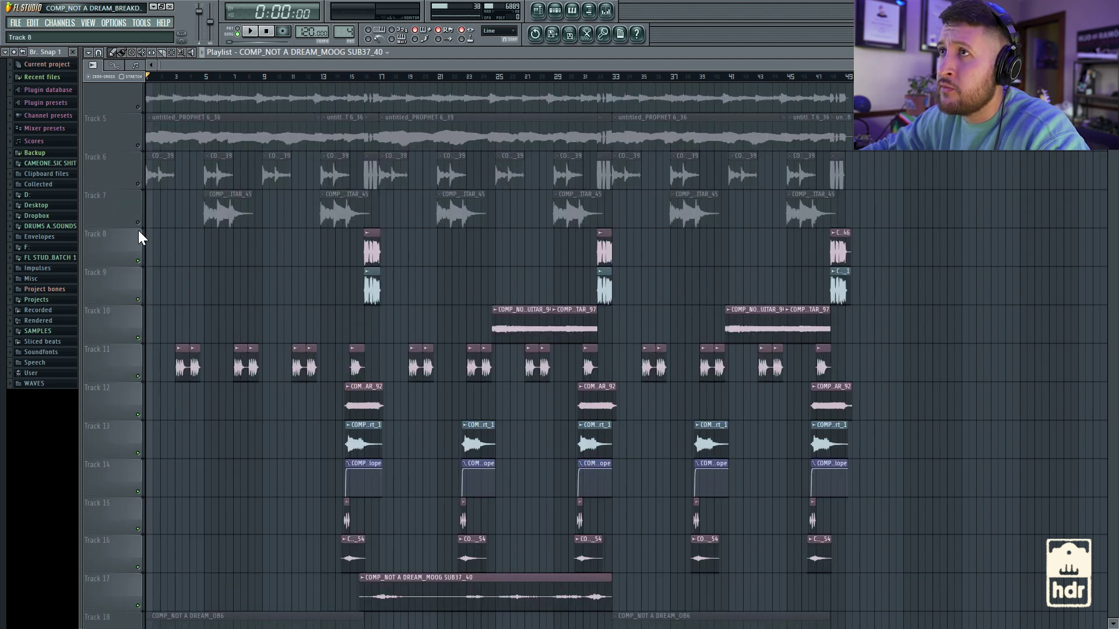
Unmute Tracks 1 through 7 so that every layer down to Track 17 is active
{"action": "left_click", "coordinate": [138, 222]}
{"action": "left_click", "coordinate": [137, 183]}
{"action": "left_click", "coordinate": [137, 145]}
{"action": "scroll", "coordinate": [140, 154], "scroll_direction": "up", "scroll_amount": 3}
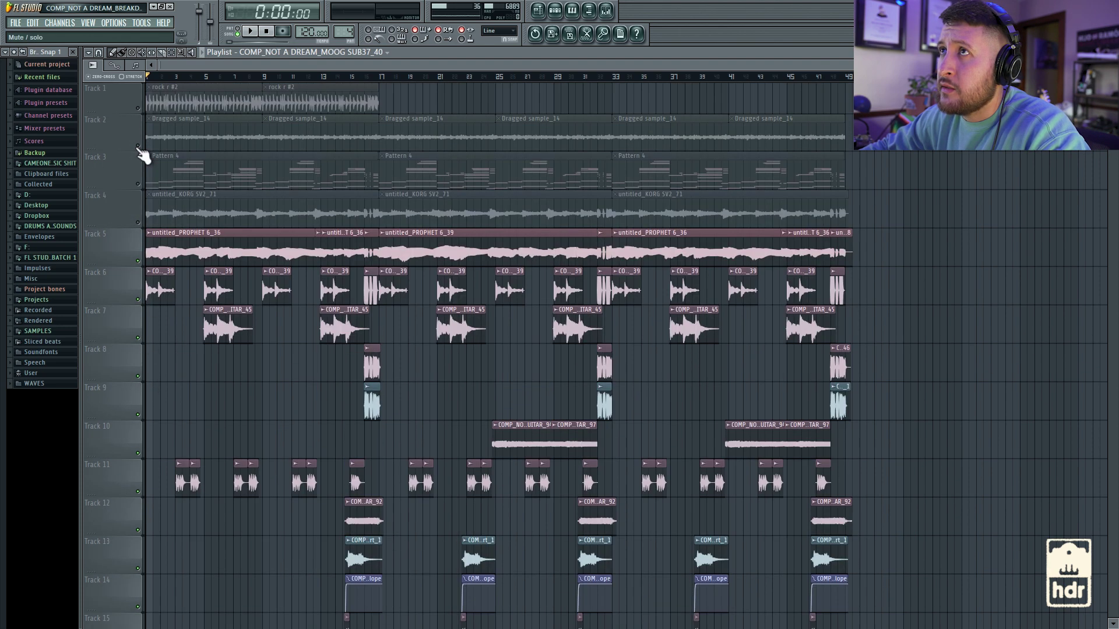
{"action": "left_click", "coordinate": [137, 222]}
{"action": "left_click", "coordinate": [138, 184]}
{"action": "left_click", "coordinate": [138, 145]}
{"action": "left_click", "coordinate": [137, 107]}
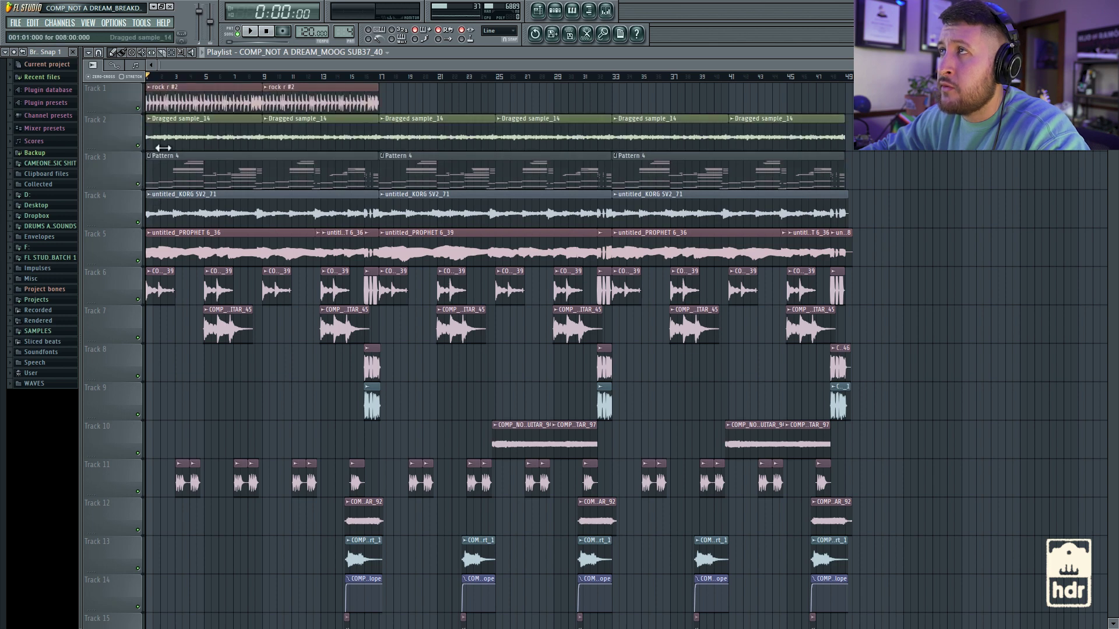
Play Tracks 1 through 17 together from the start of the song past bar 17
{"action": "scroll", "coordinate": [407, 296], "scroll_direction": "down", "scroll_amount": 5}
{"action": "key", "text": "space"}
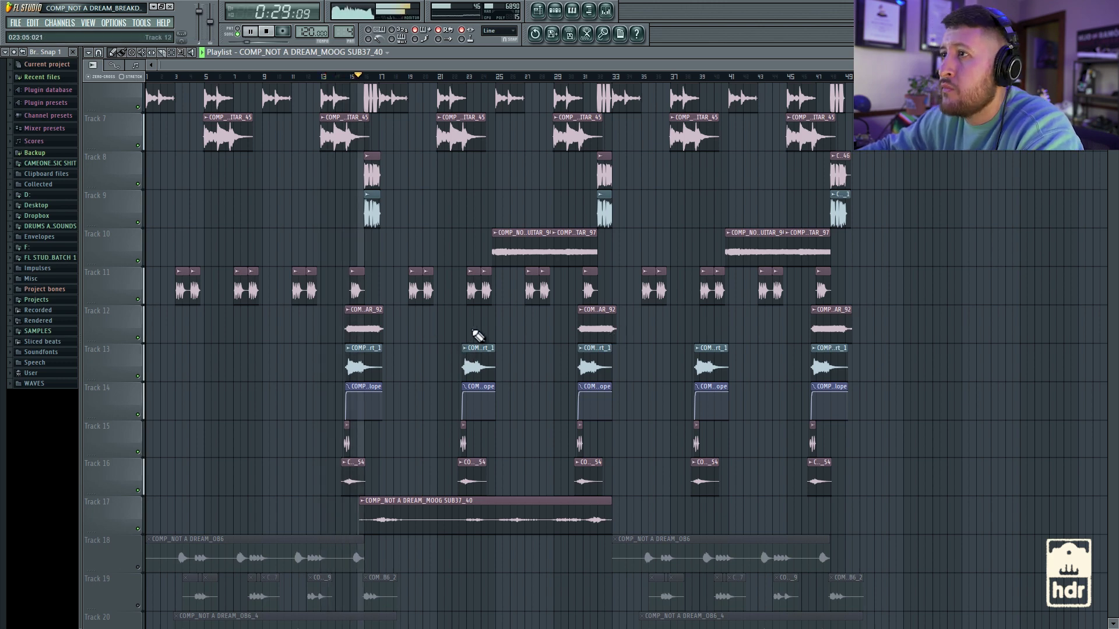
{"action": "scroll", "coordinate": [514, 329], "scroll_direction": "up", "scroll_amount": 3}
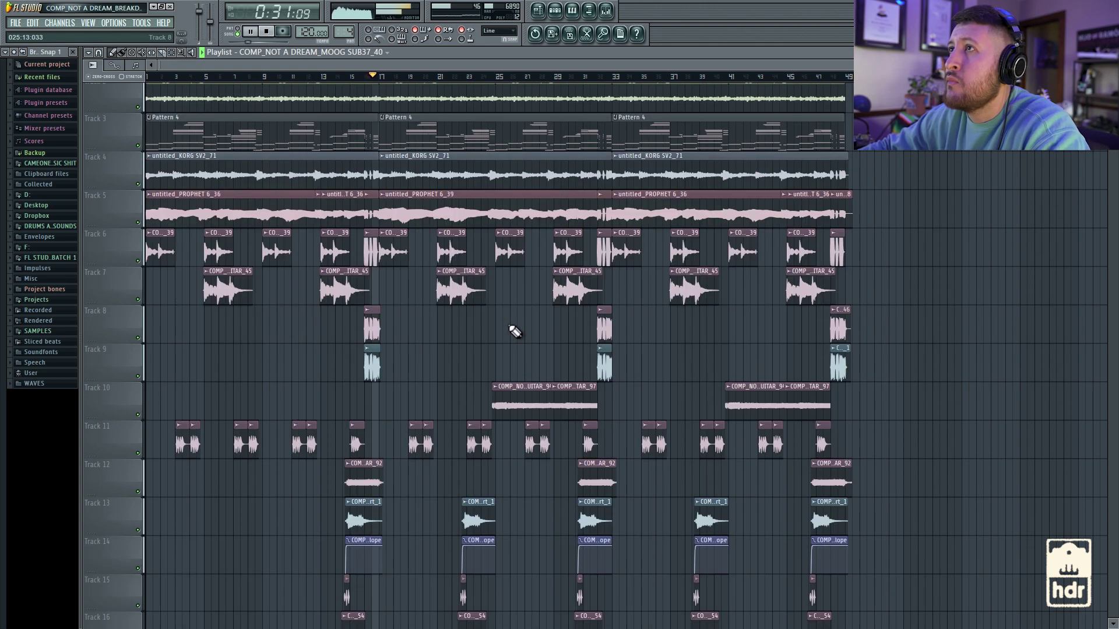
{"action": "scroll", "coordinate": [513, 330], "scroll_direction": "down", "scroll_amount": 2}
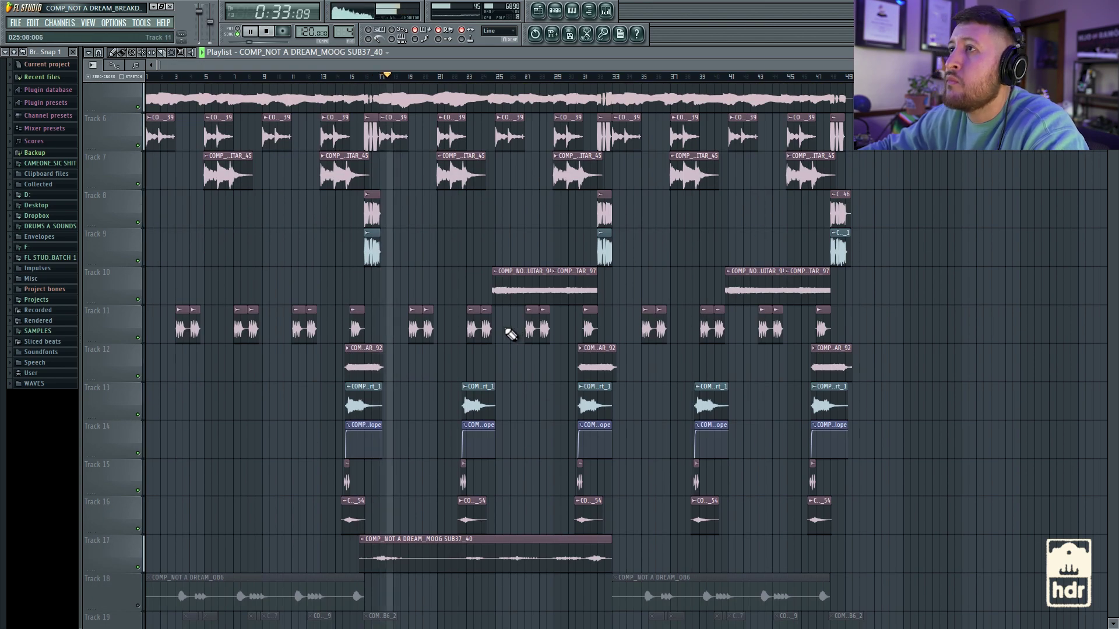
{"action": "key", "text": "space"}
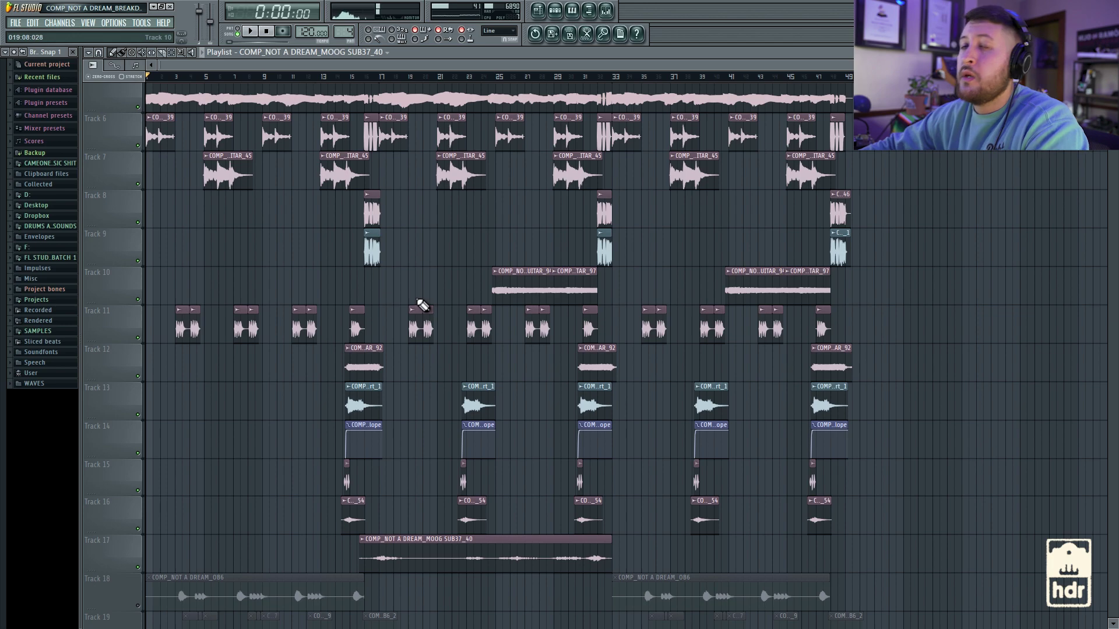
Unmute the OB6 layers on Tracks 18 through 21
{"action": "scroll", "coordinate": [482, 302], "scroll_direction": "down", "scroll_amount": 6}
{"action": "scroll", "coordinate": [387, 356], "scroll_direction": "down", "scroll_amount": 4}
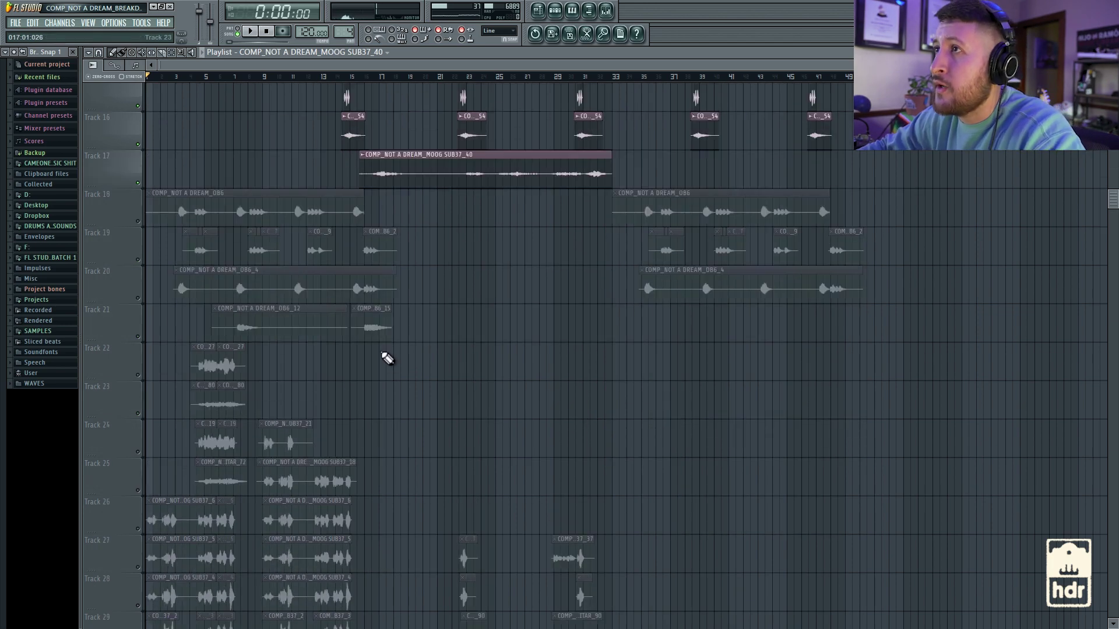
{"action": "scroll", "coordinate": [389, 361], "scroll_direction": "up", "scroll_amount": 13}
{"action": "scroll", "coordinate": [397, 367], "scroll_direction": "down", "scroll_amount": 5}
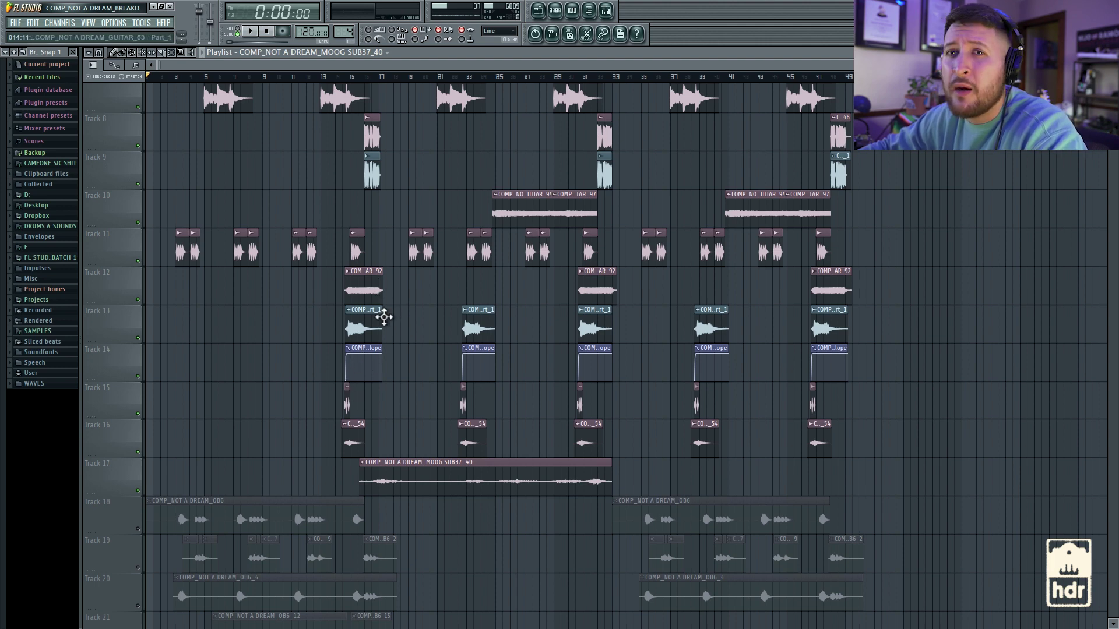
{"action": "scroll", "coordinate": [268, 211], "scroll_direction": "down", "scroll_amount": 1}
{"action": "scroll", "coordinate": [268, 212], "scroll_direction": "down", "scroll_amount": 4}
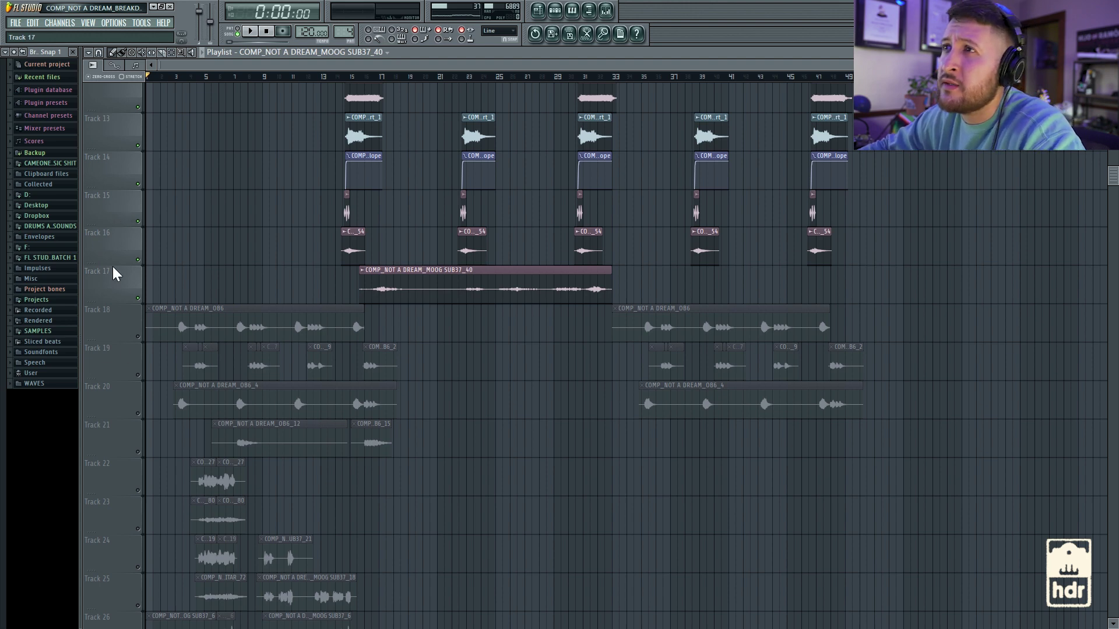
{"action": "scroll", "coordinate": [114, 251], "scroll_direction": "down", "scroll_amount": 4}
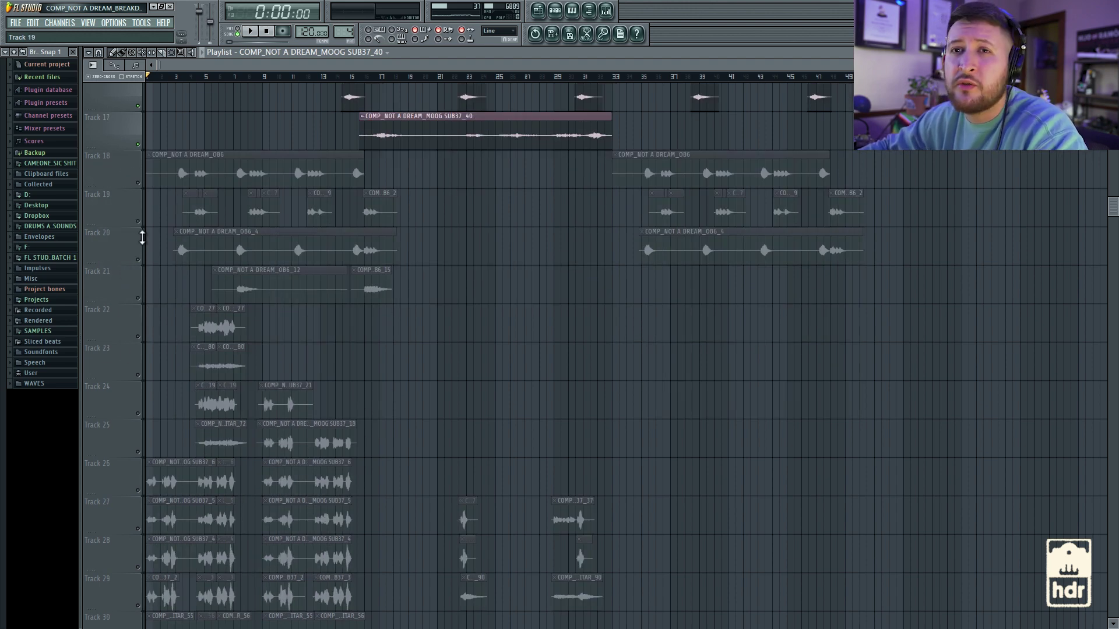
{"action": "left_click", "coordinate": [138, 221]}
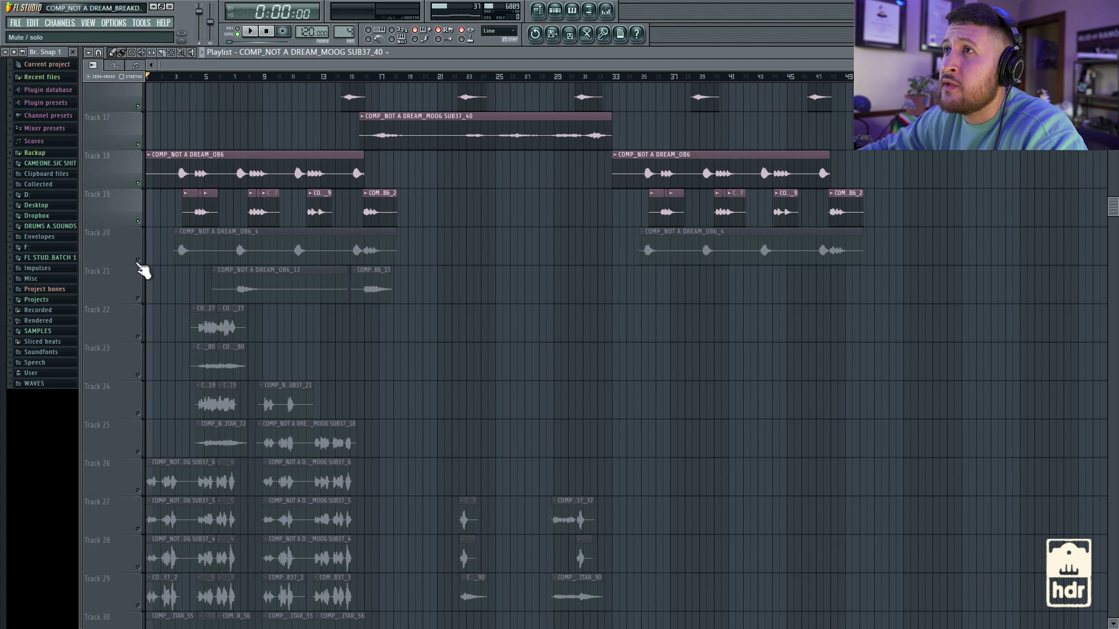
{"action": "left_click", "coordinate": [138, 260]}
{"action": "left_click", "coordinate": [138, 298]}
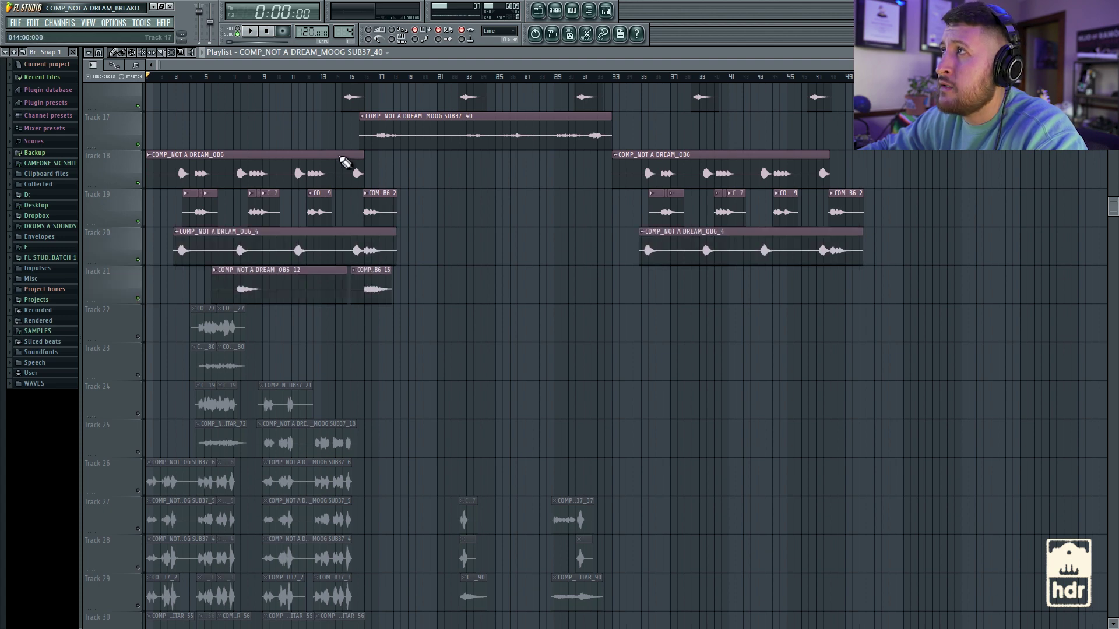
Solo the OB6 layer on Track 18 and start playback from just before bar 3
{"action": "right_click", "coordinate": [138, 183]}
{"action": "left_click", "coordinate": [173, 74]}
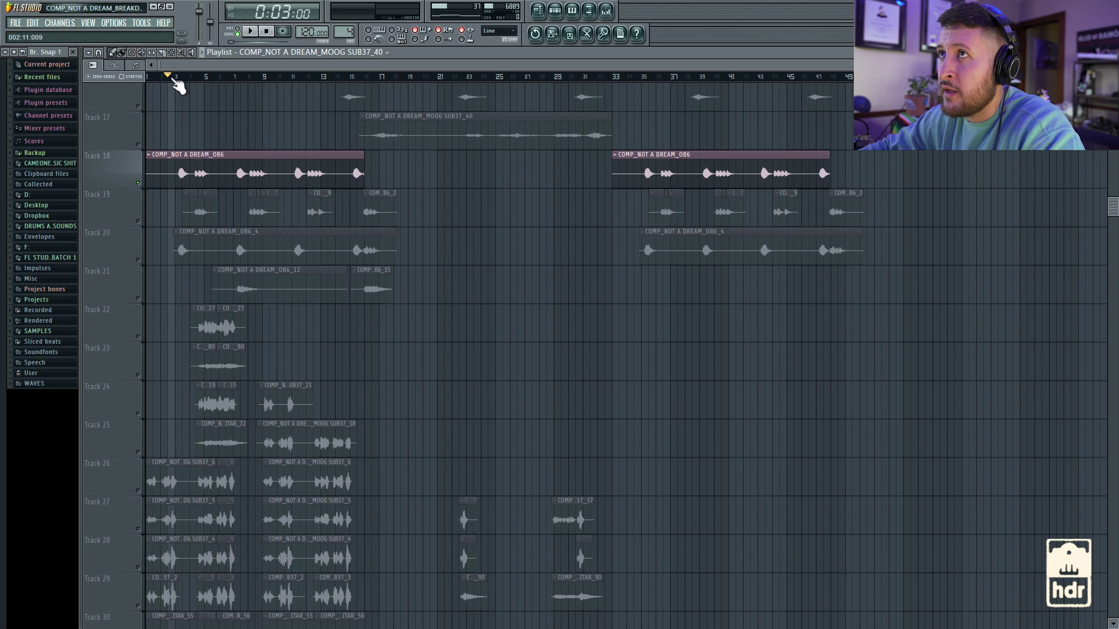
{"action": "key", "text": "space"}
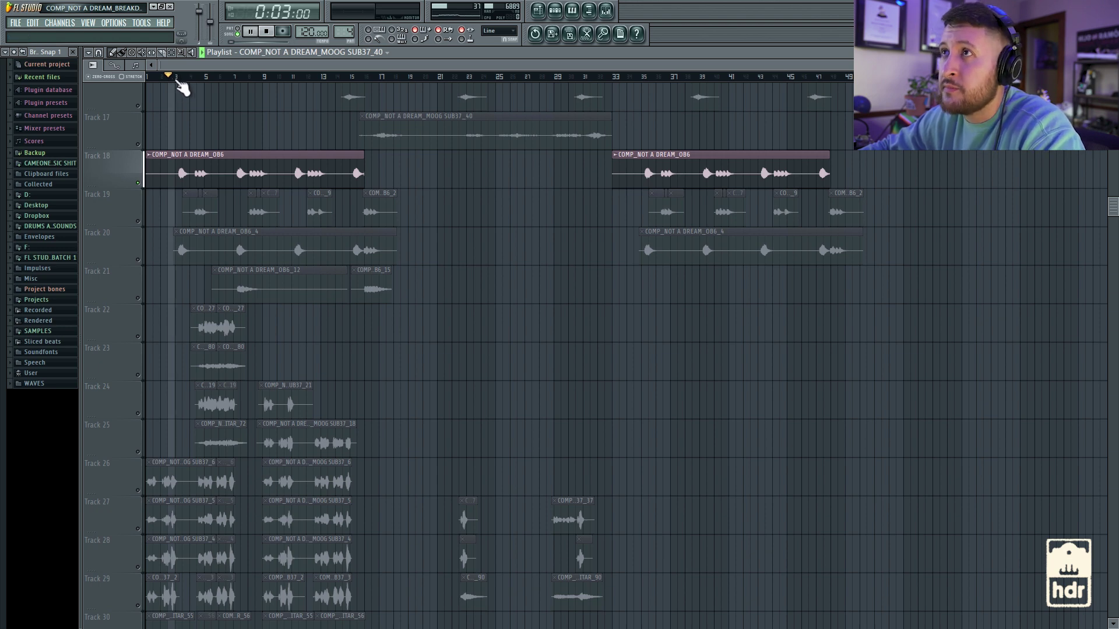
Unmute Tracks 19, 20 and 21 during playback and listen to the four OB6 layers together
{"action": "left_click", "coordinate": [138, 221]}
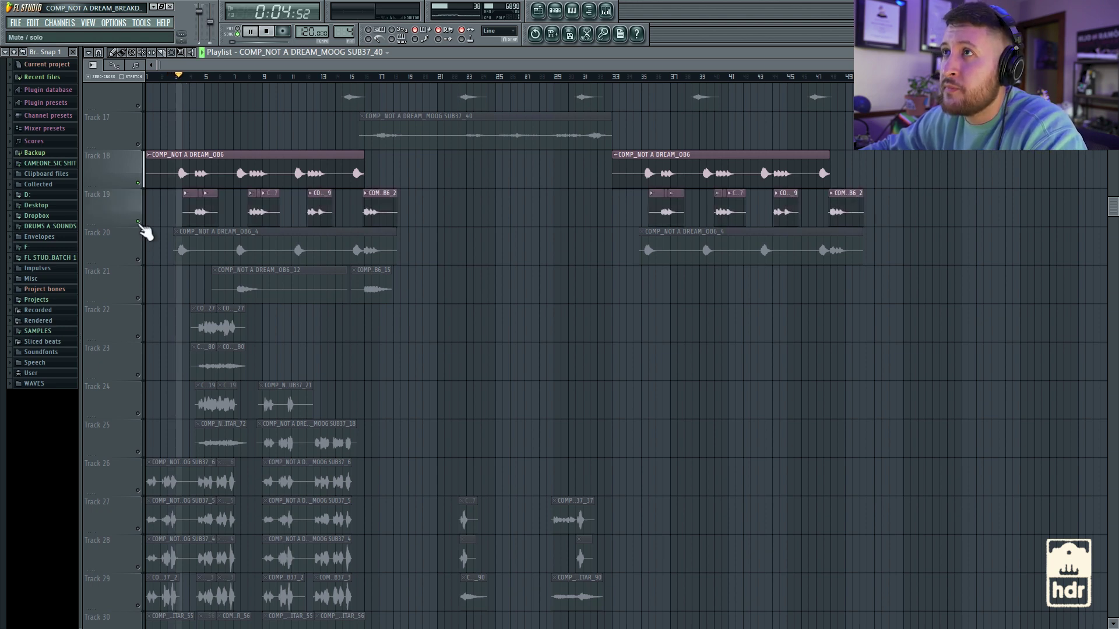
{"action": "left_click", "coordinate": [138, 259]}
{"action": "left_click", "coordinate": [138, 298]}
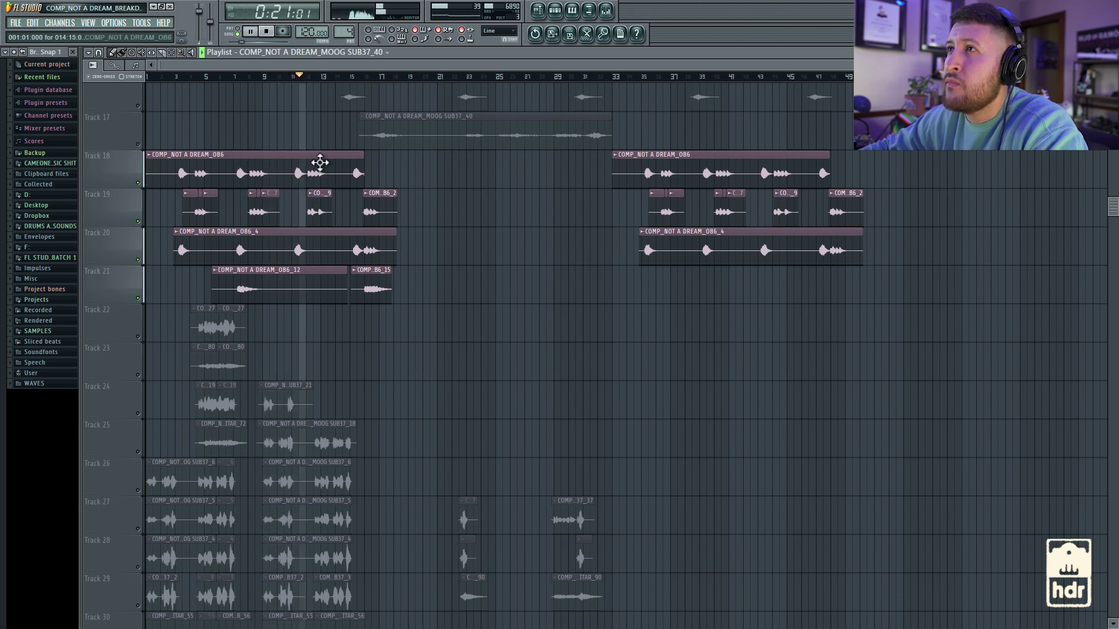
{"action": "key", "text": "space"}
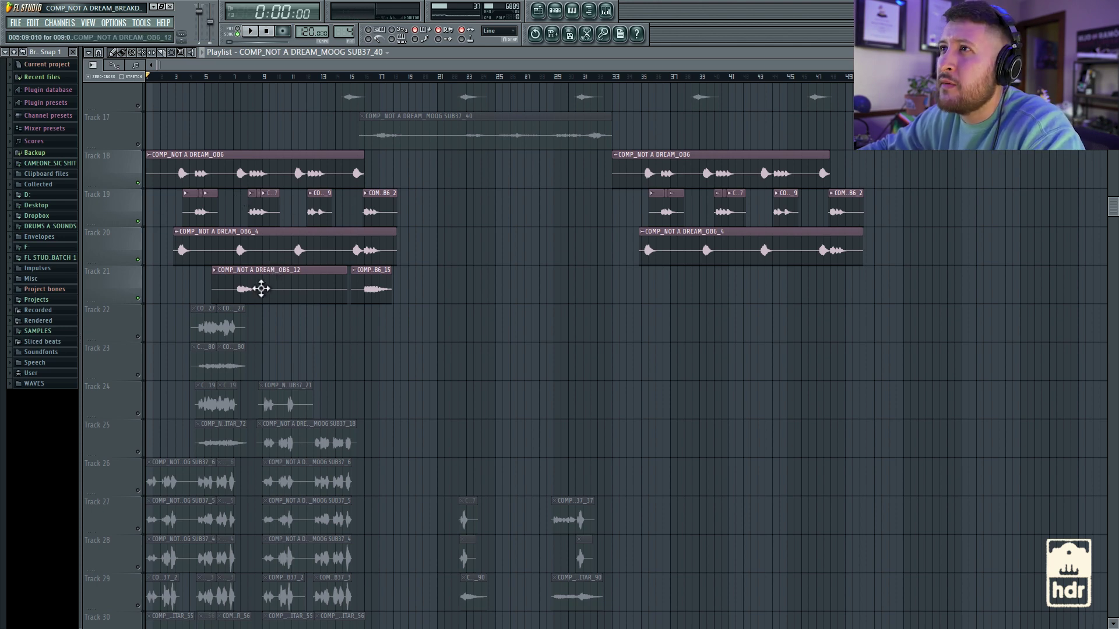
Solo Track 21 and listen to its first OB6 clip from just before bar 7
{"action": "right_click", "coordinate": [139, 299]}
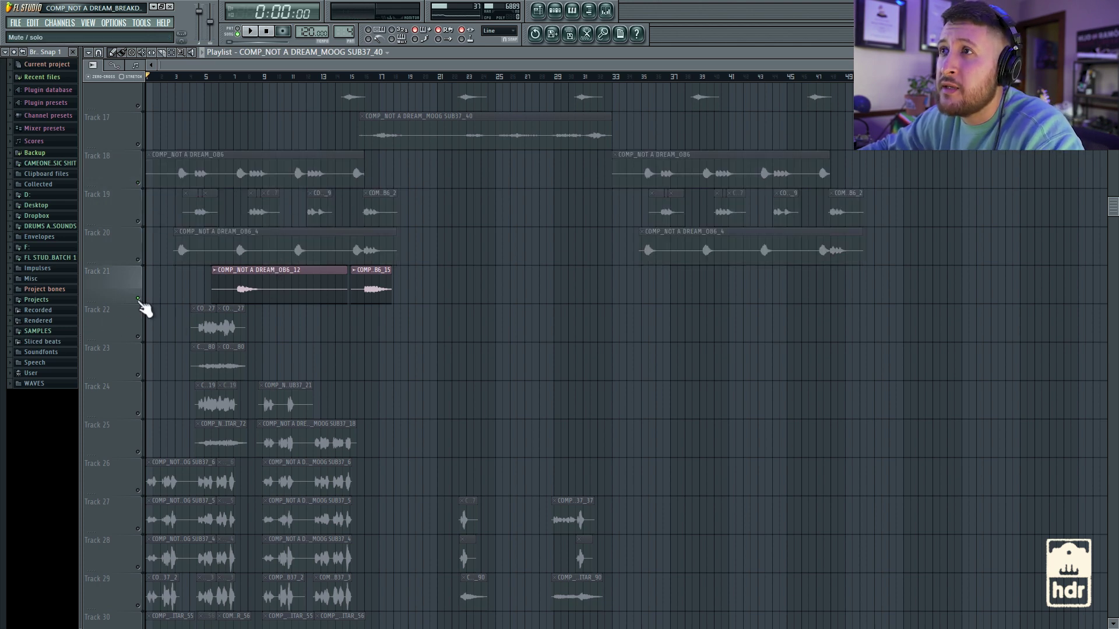
{"action": "left_click", "coordinate": [226, 77]}
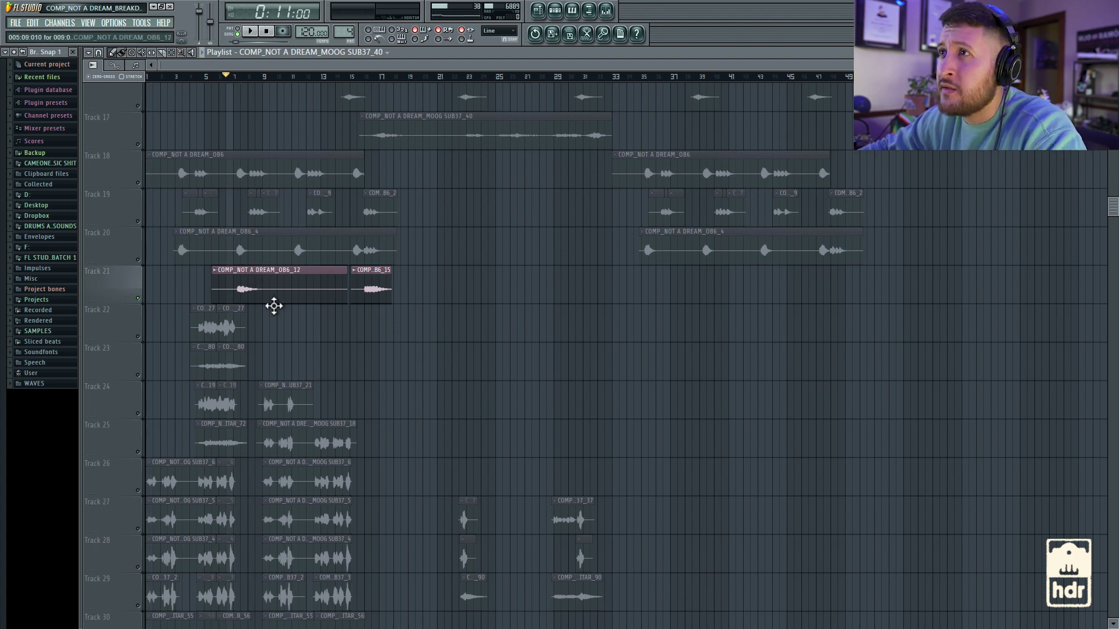
{"action": "key", "text": "space"}
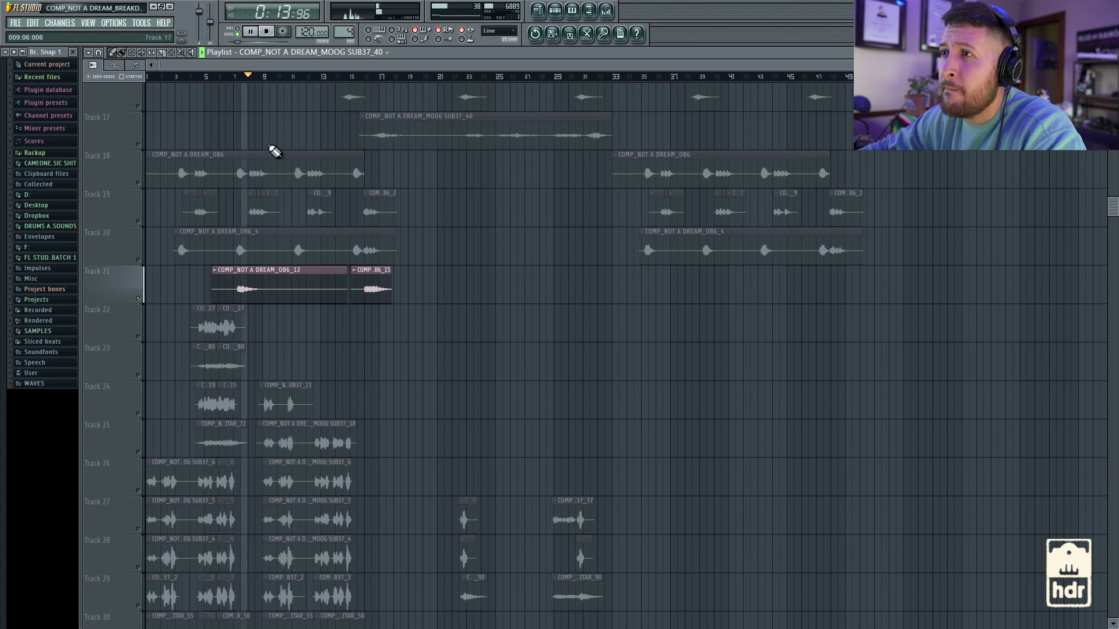
{"action": "key", "text": "space"}
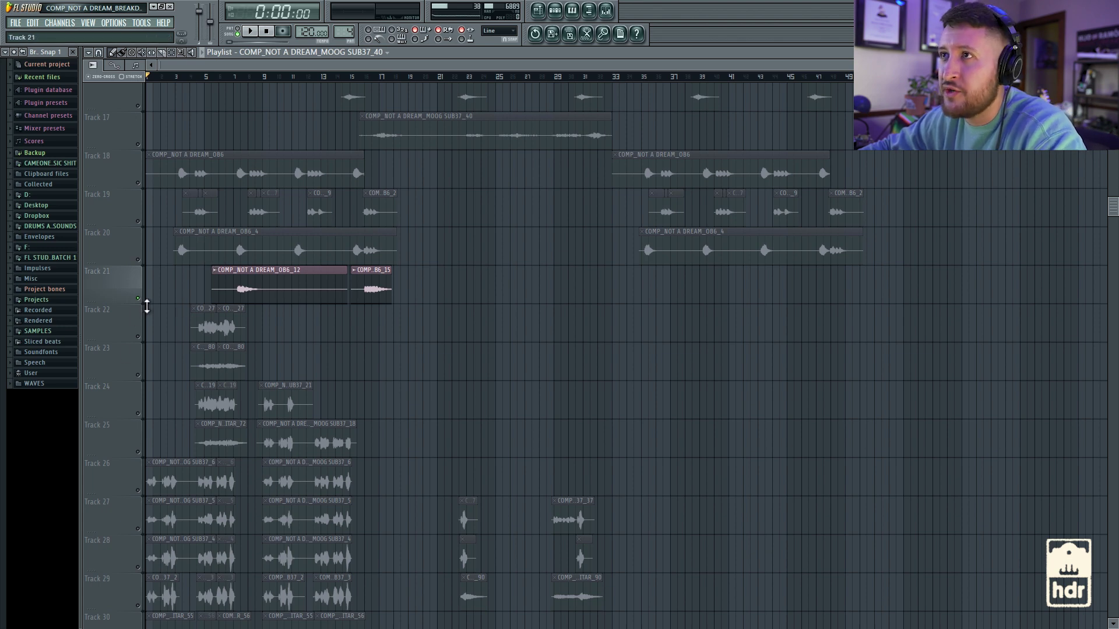
Unmute the playlist tracks above Track 21 and listen from the start to how the OB6 layers sit with them
{"action": "left_click_drag", "start_coordinate": [139, 307], "coordinate": [150, 117]}
{"action": "scroll", "coordinate": [187, 198], "scroll_direction": "down", "scroll_amount": 5}
{"action": "key", "text": "space"}
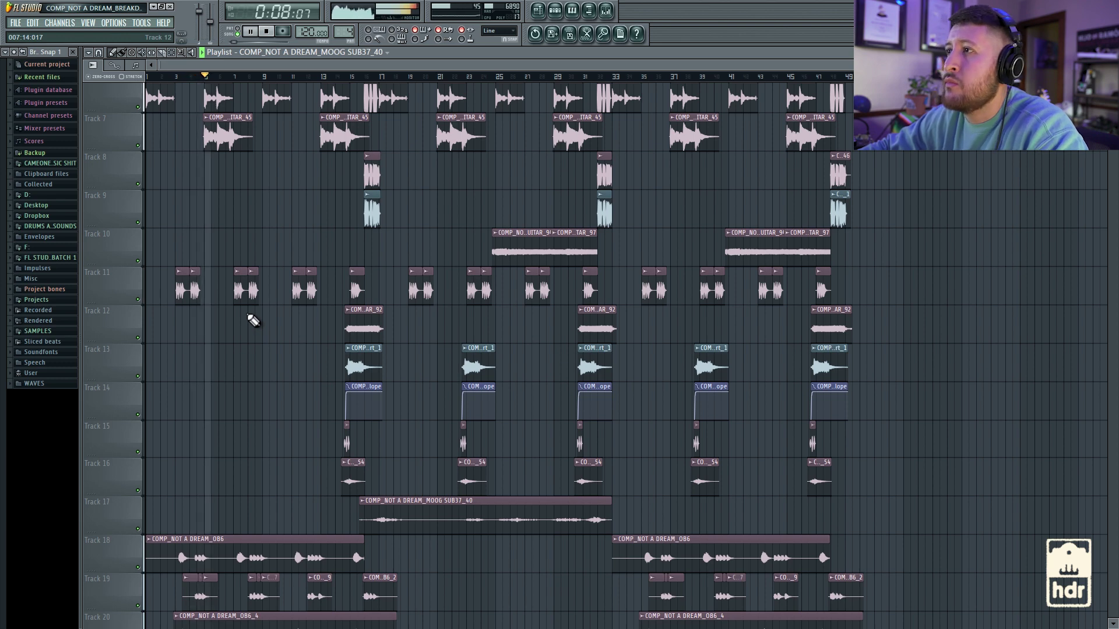
{"action": "scroll", "coordinate": [254, 321], "scroll_direction": "down", "scroll_amount": 5}
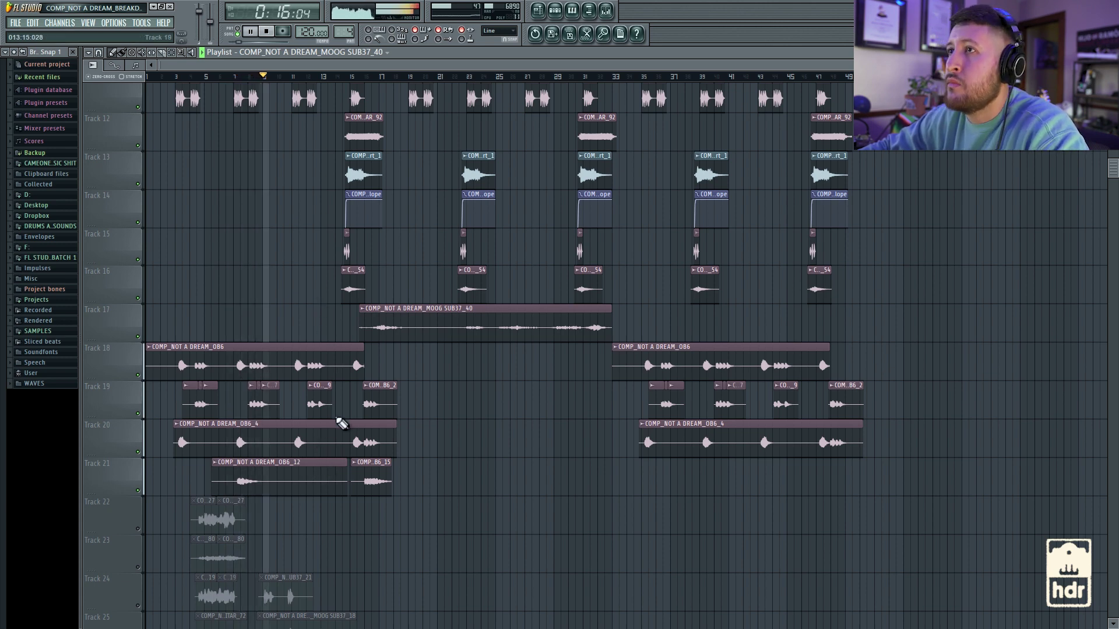
{"action": "key", "text": "space"}
Solo Track 22 and unmute Track 23 alongside it
{"action": "scroll", "coordinate": [314, 260], "scroll_direction": "down", "scroll_amount": 2}
{"action": "scroll", "coordinate": [309, 262], "scroll_direction": "down", "scroll_amount": 2}
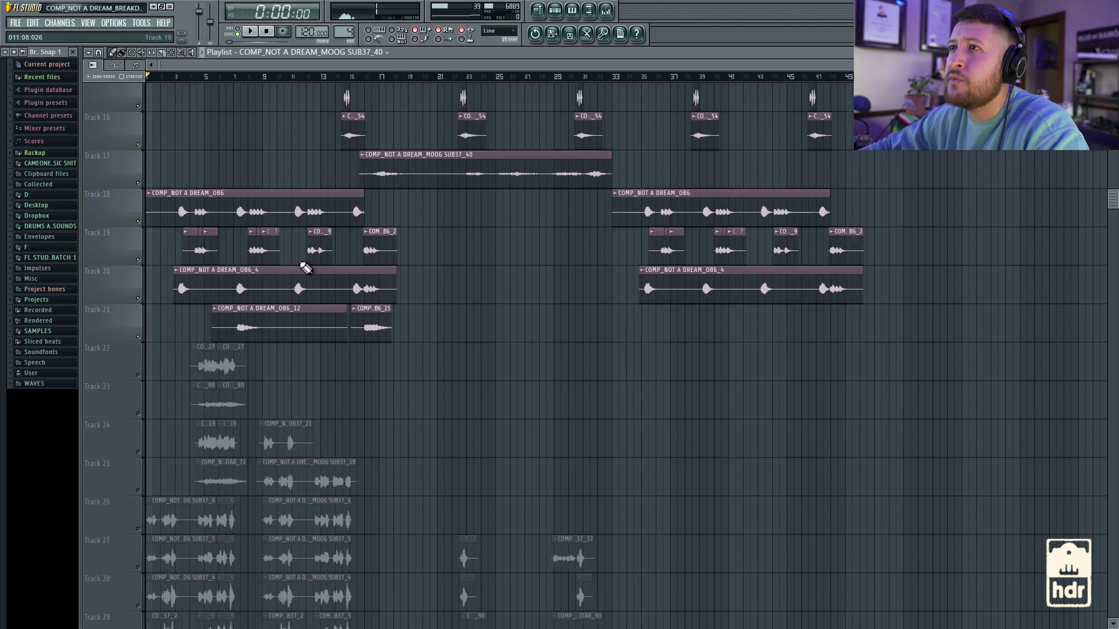
{"action": "scroll", "coordinate": [271, 305], "scroll_direction": "down", "scroll_amount": 3}
{"action": "scroll", "coordinate": [258, 308], "scroll_direction": "down", "scroll_amount": 4}
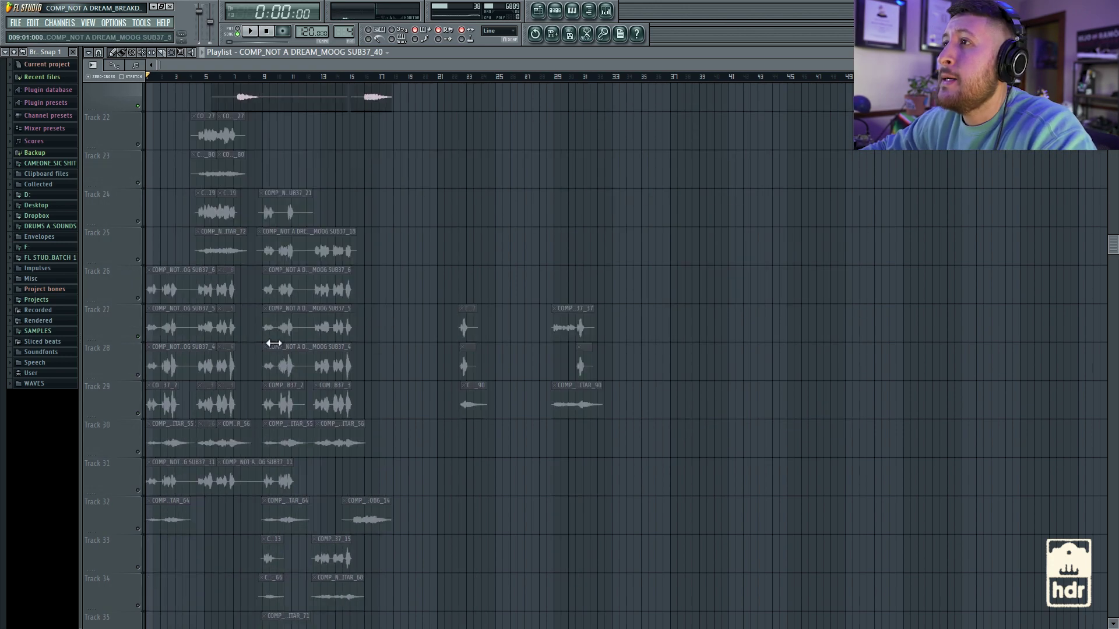
{"action": "scroll", "coordinate": [259, 396], "scroll_direction": "up", "scroll_amount": 3}
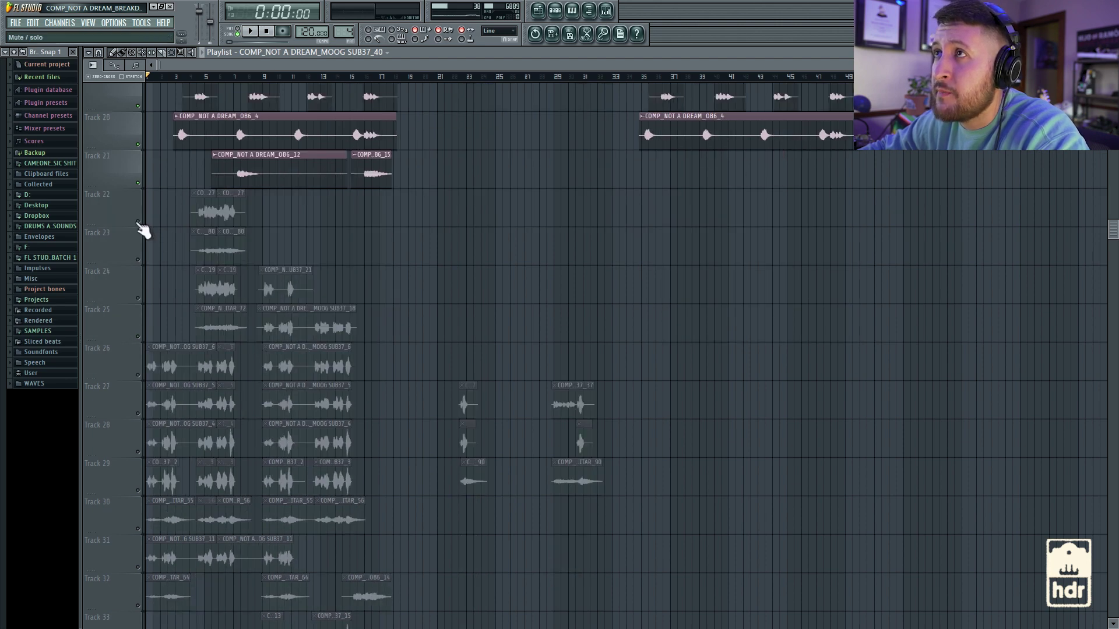
{"action": "left_click", "coordinate": [137, 222]}
{"action": "left_click", "coordinate": [137, 260]}
{"action": "right_click", "coordinate": [138, 260]}
{"action": "right_click", "coordinate": [138, 260]}
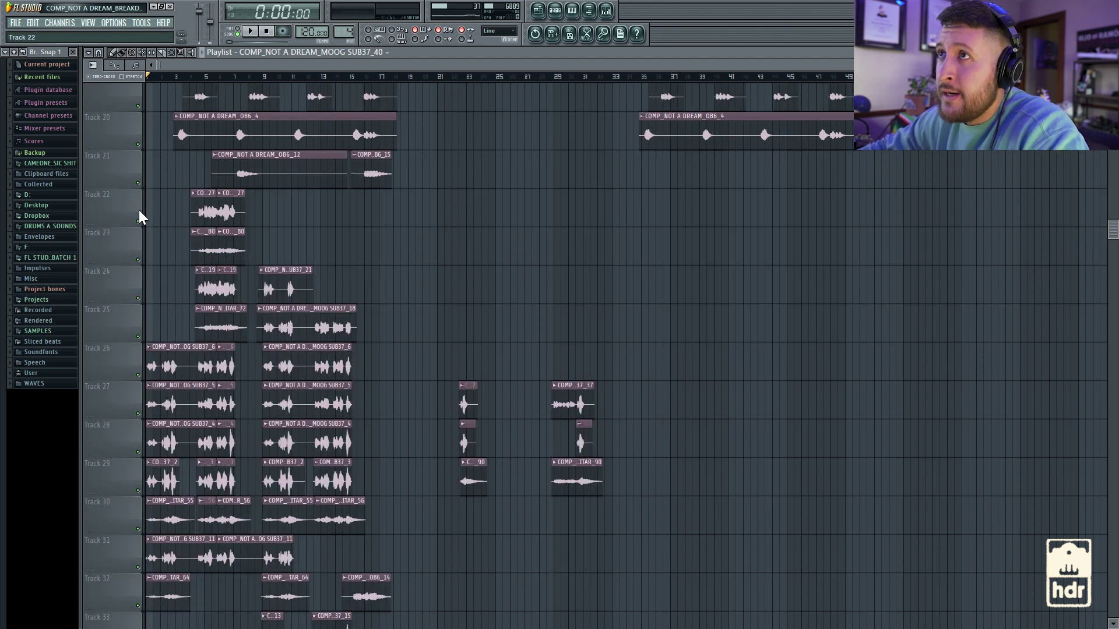
{"action": "right_click", "coordinate": [138, 222]}
{"action": "left_click", "coordinate": [137, 259]}
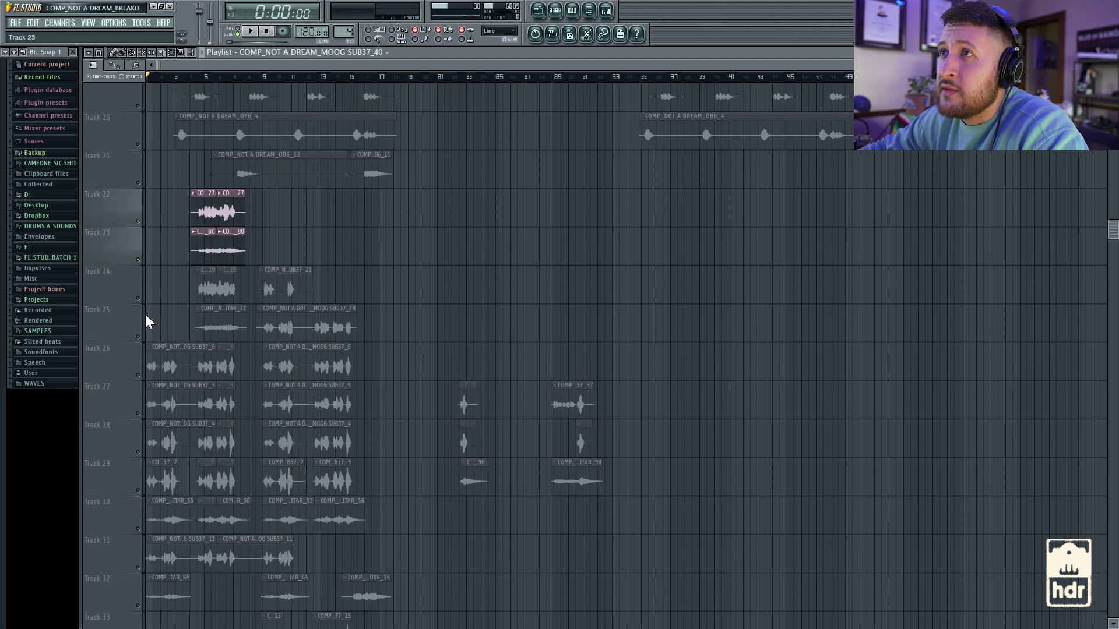
Add Tracks 24 through 31 to the soloed layers by unmuting them
{"action": "left_click", "coordinate": [137, 298]}
{"action": "left_click", "coordinate": [137, 337]}
{"action": "left_click", "coordinate": [138, 375]}
{"action": "left_click", "coordinate": [138, 414]}
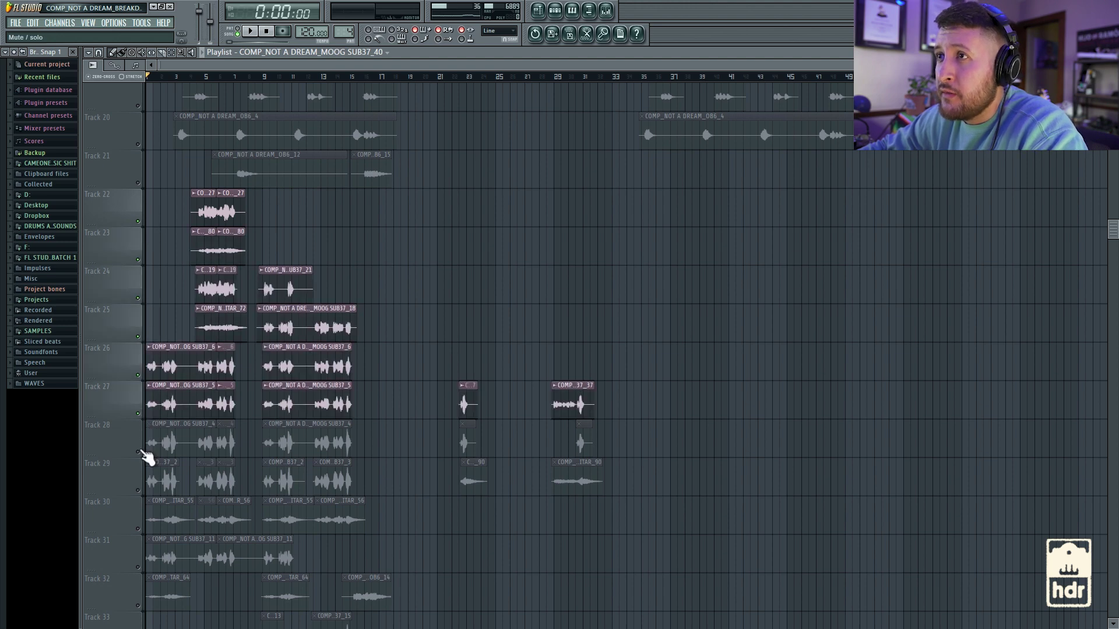
{"action": "left_click", "coordinate": [137, 452]}
{"action": "left_click", "coordinate": [138, 490]}
{"action": "left_click", "coordinate": [138, 529]}
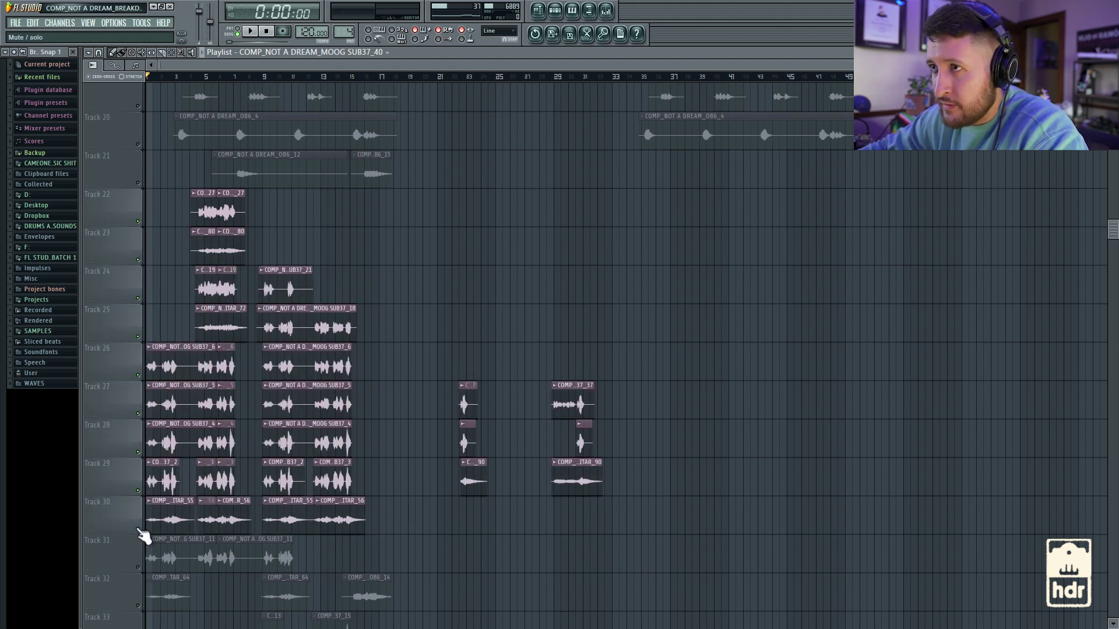
{"action": "left_click", "coordinate": [137, 567]}
Unmute the remaining vocal layers on Tracks 32 through 38
{"action": "scroll", "coordinate": [158, 522], "scroll_direction": "down", "scroll_amount": 3}
{"action": "left_click", "coordinate": [137, 490]}
{"action": "scroll", "coordinate": [143, 495], "scroll_direction": "down", "scroll_amount": 5}
{"action": "left_click", "coordinate": [138, 336]}
{"action": "left_click", "coordinate": [138, 374]}
{"action": "left_click", "coordinate": [137, 413]}
{"action": "left_click", "coordinate": [138, 451]}
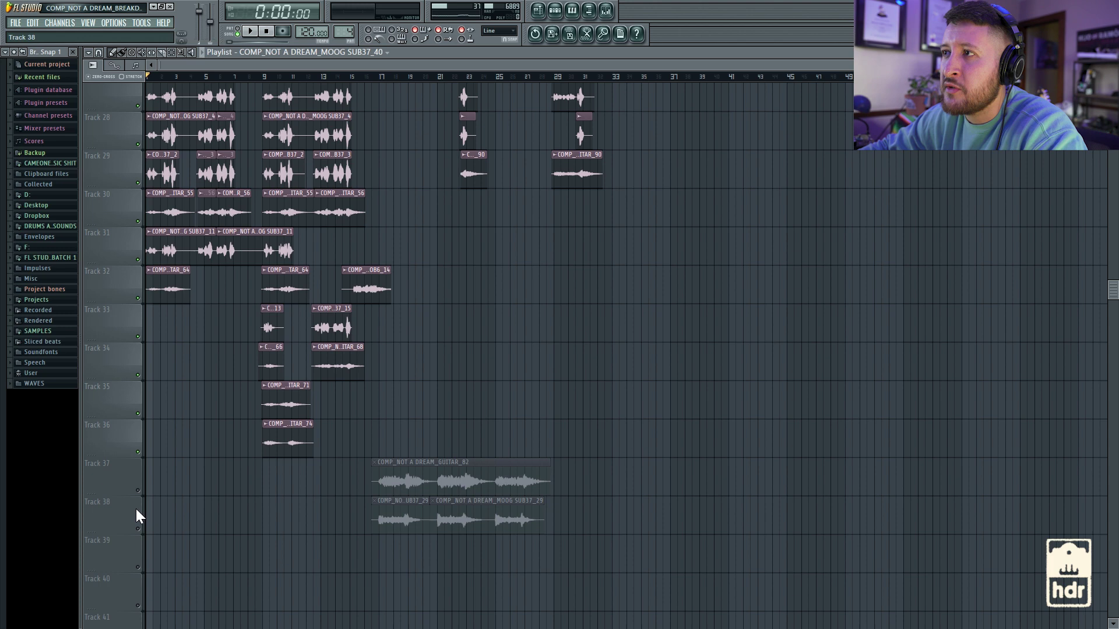
{"action": "left_click", "coordinate": [137, 490]}
{"action": "left_click", "coordinate": [137, 529]}
Show the effects on the MAIN VOX DRY mixer channel, then close the mixer
{"action": "scroll", "coordinate": [200, 397], "scroll_direction": "up", "scroll_amount": 8}
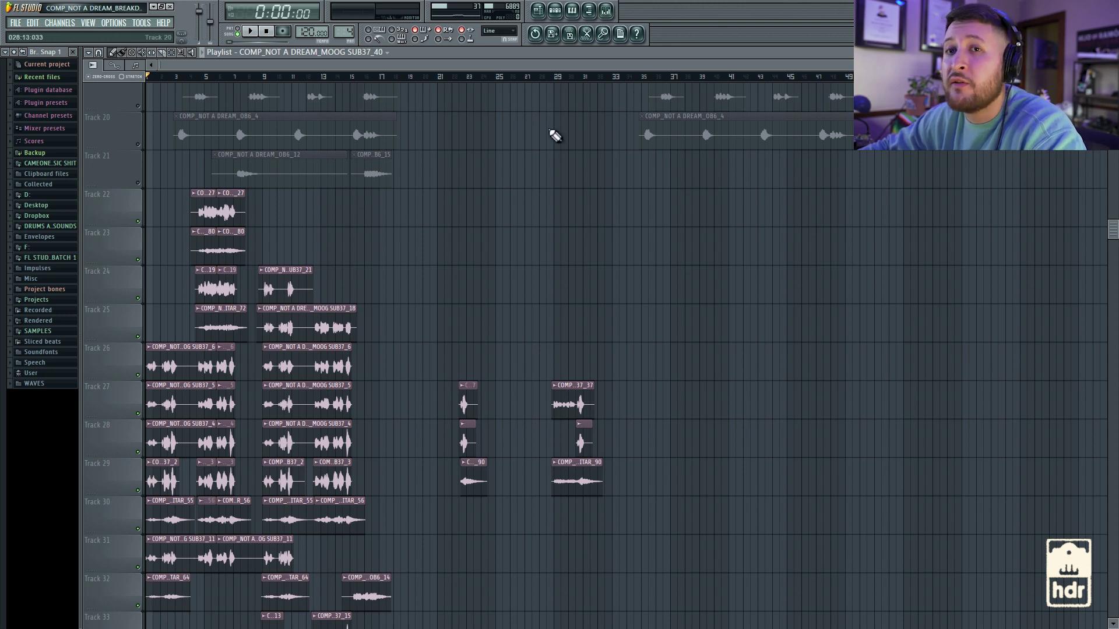
{"action": "left_click", "coordinate": [606, 13]}
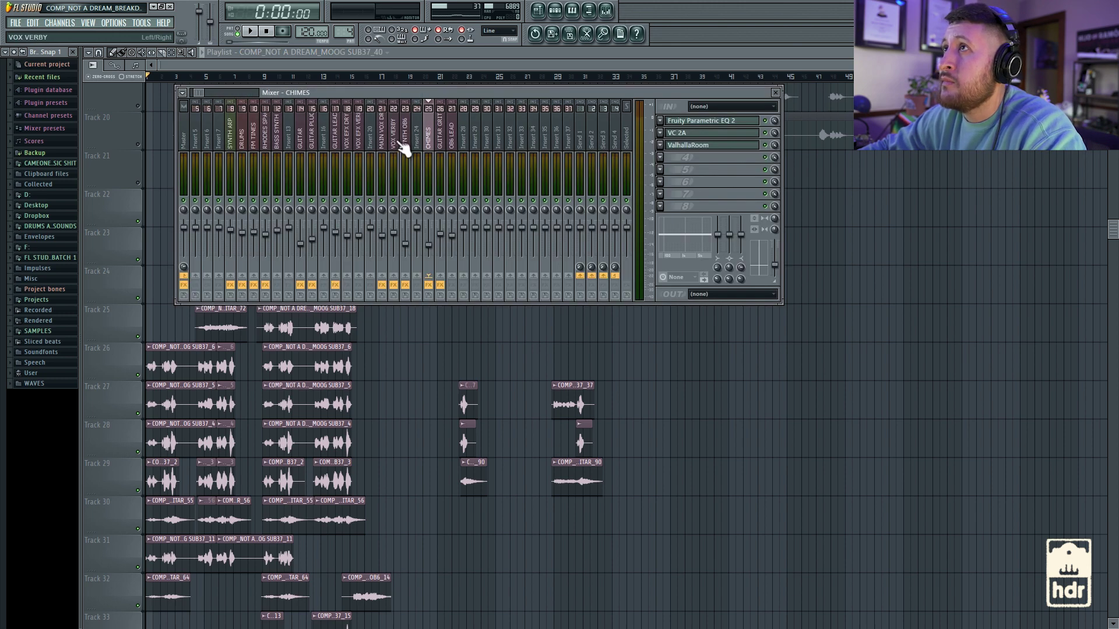
{"action": "left_click", "coordinate": [381, 146]}
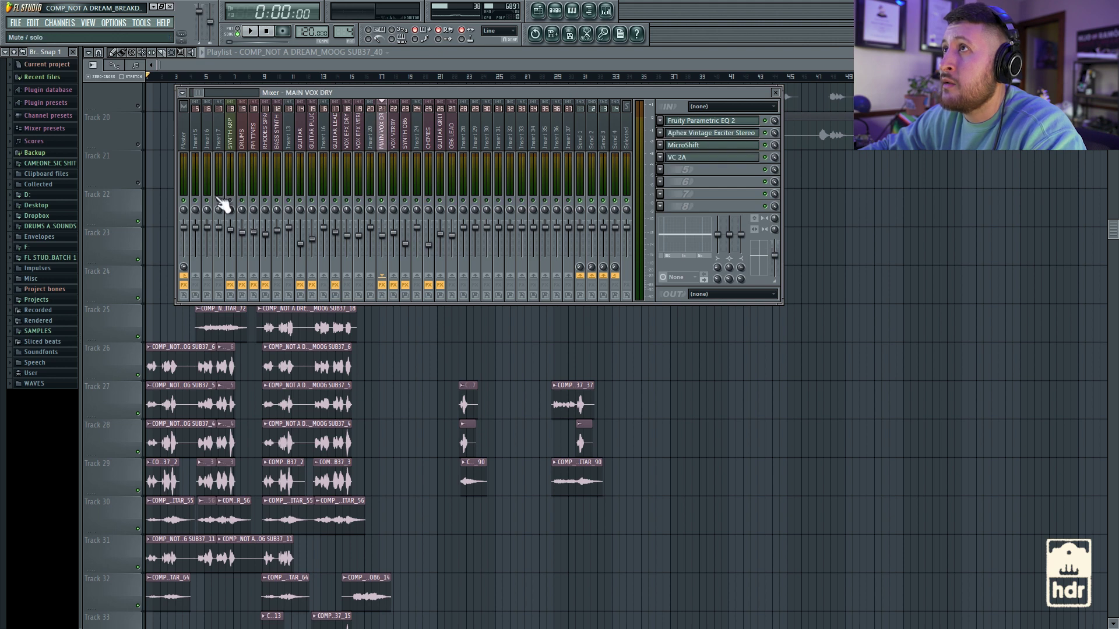
{"action": "key", "text": "F9"}
Listen to the isolated vocal layers from the start, opening the mixer to watch their channel levels before stopping playback
{"action": "key", "text": "space"}
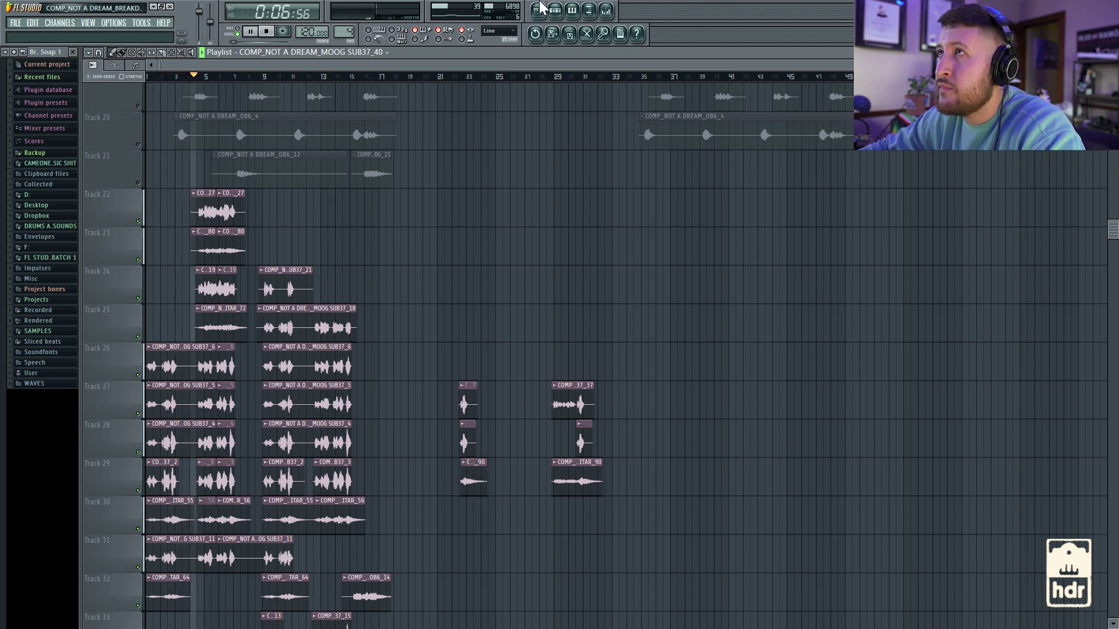
{"action": "left_click", "coordinate": [613, 18]}
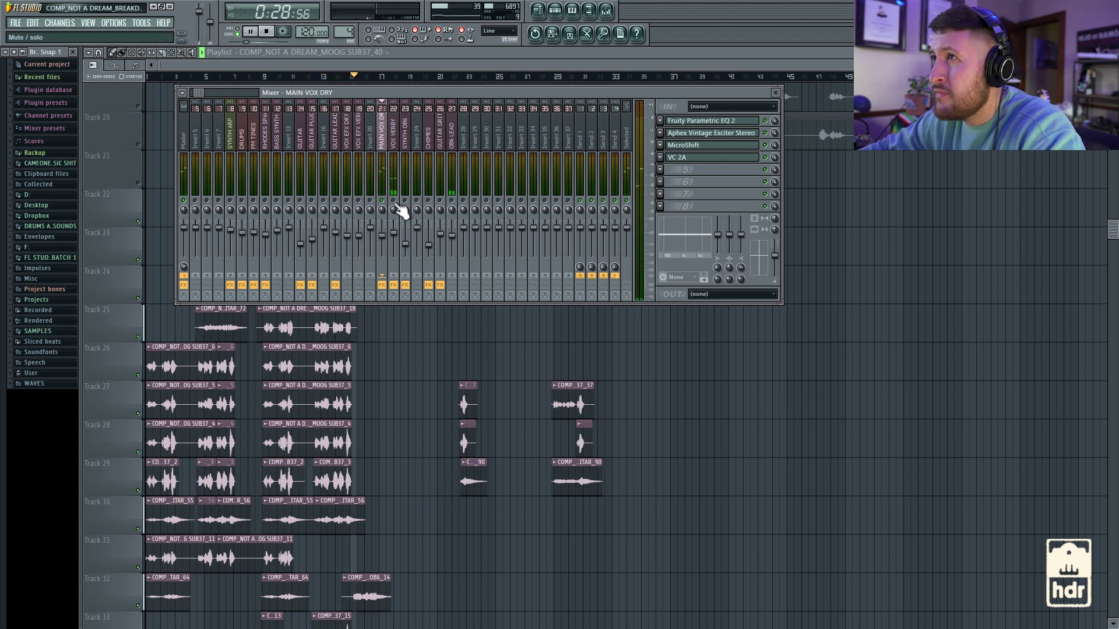
{"action": "key", "text": "space"}
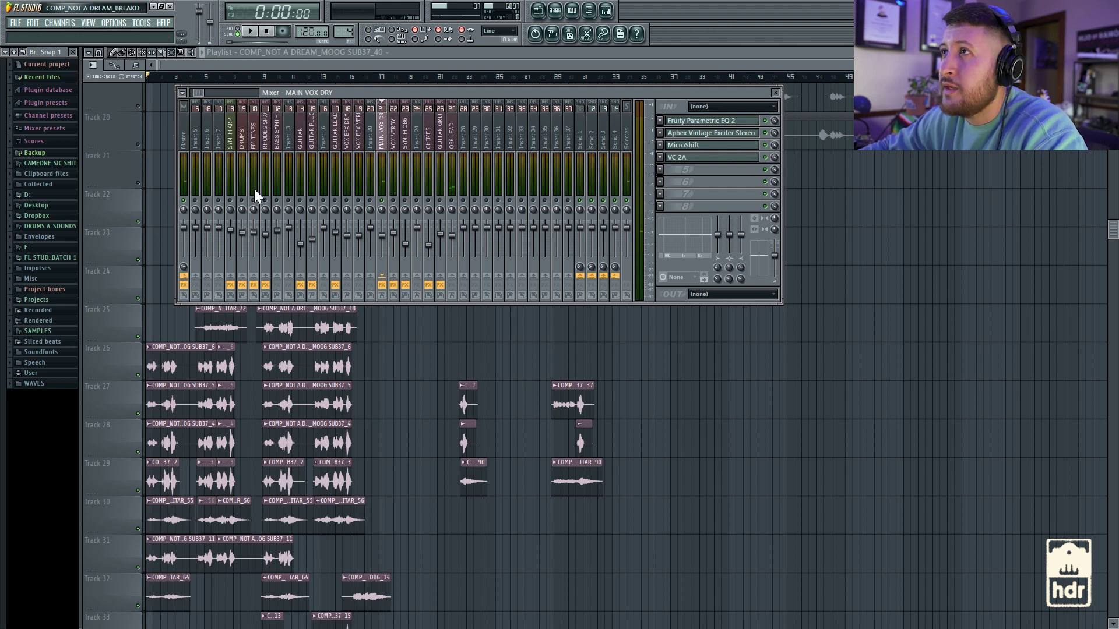
Show the effects on the VOX VERBY mixer channel, return to MAIN VOX DRY and close the mixer
{"action": "left_click", "coordinate": [395, 158]}
{"action": "left_click", "coordinate": [392, 200]}
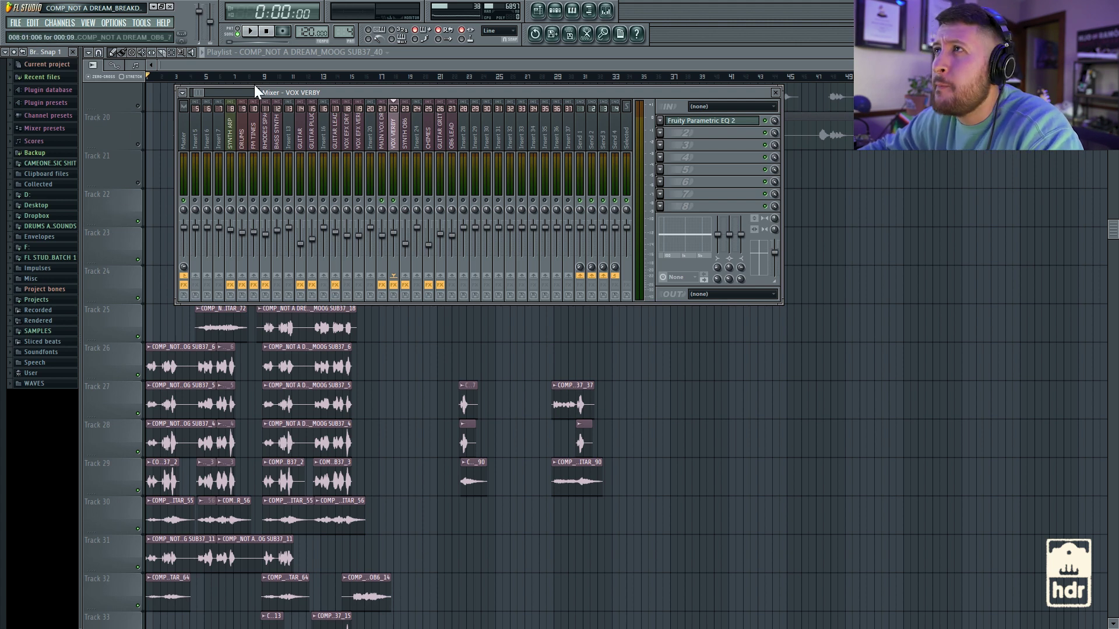
{"action": "left_click", "coordinate": [386, 140]}
{"action": "key", "text": "F9"}
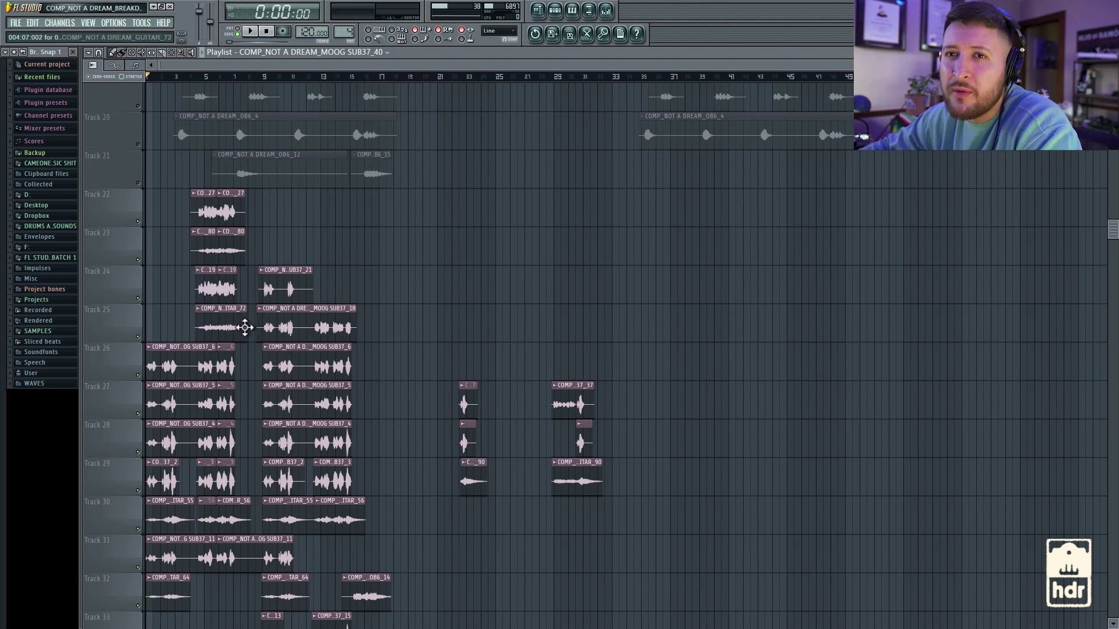
Examine how the vocal clips are arranged and layered across Tracks 22 through 38
{"action": "scroll", "coordinate": [274, 239], "scroll_direction": "down", "scroll_amount": 4}
{"action": "scroll", "coordinate": [215, 334], "scroll_direction": "up", "scroll_amount": 2}
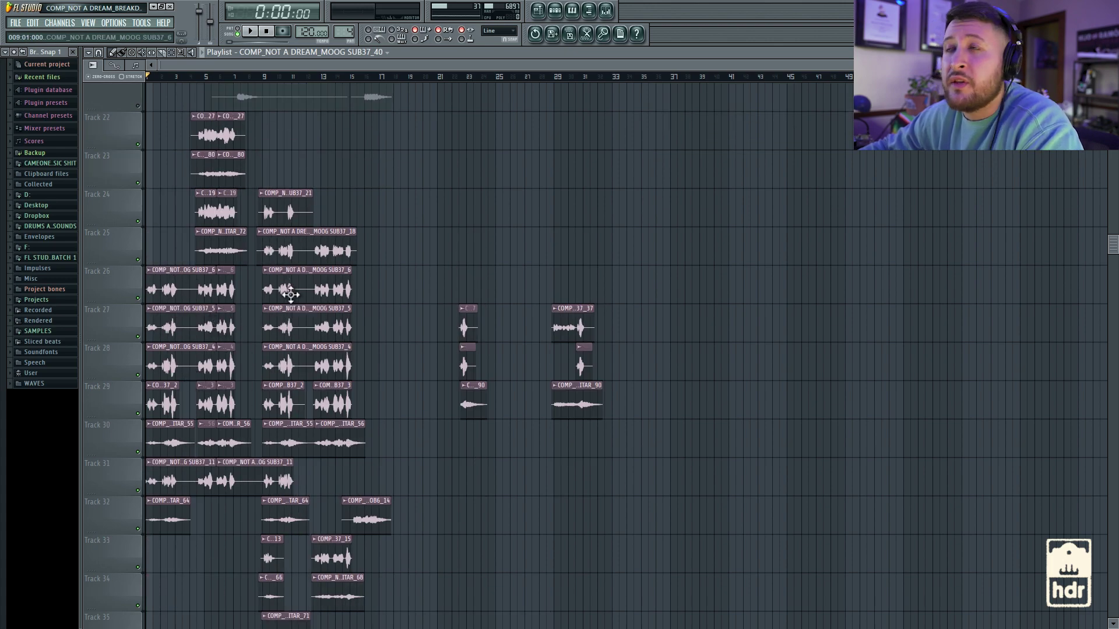
{"action": "scroll", "coordinate": [288, 296], "scroll_direction": "down", "scroll_amount": 10}
{"action": "scroll", "coordinate": [277, 365], "scroll_direction": "up", "scroll_amount": 9}
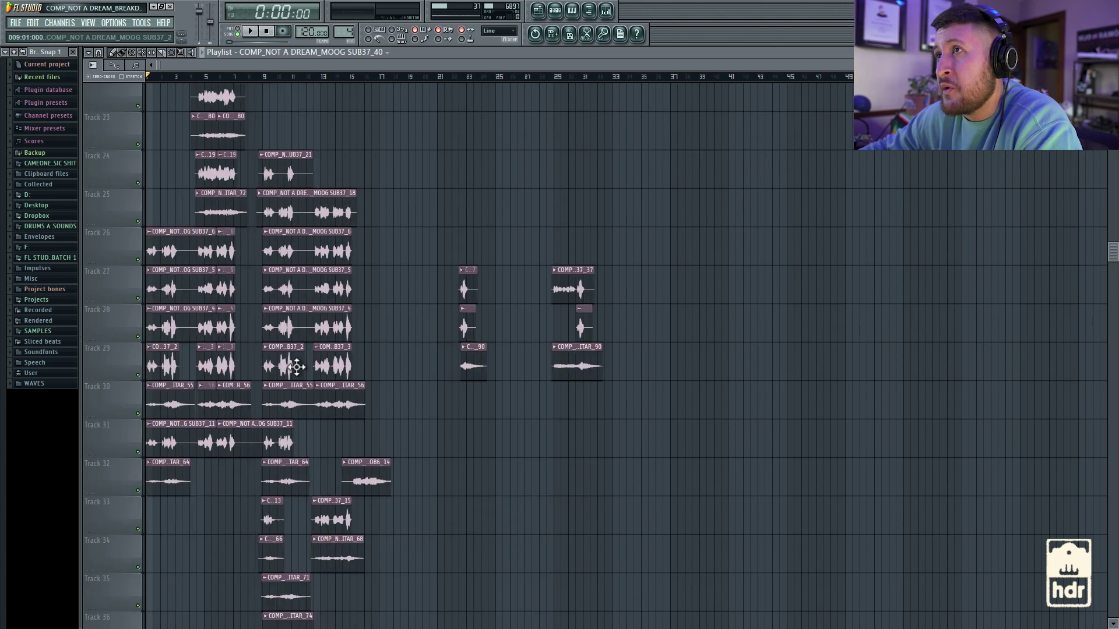
{"action": "scroll", "coordinate": [296, 366], "scroll_direction": "up", "scroll_amount": 4}
{"action": "scroll", "coordinate": [288, 389], "scroll_direction": "up", "scroll_amount": 4}
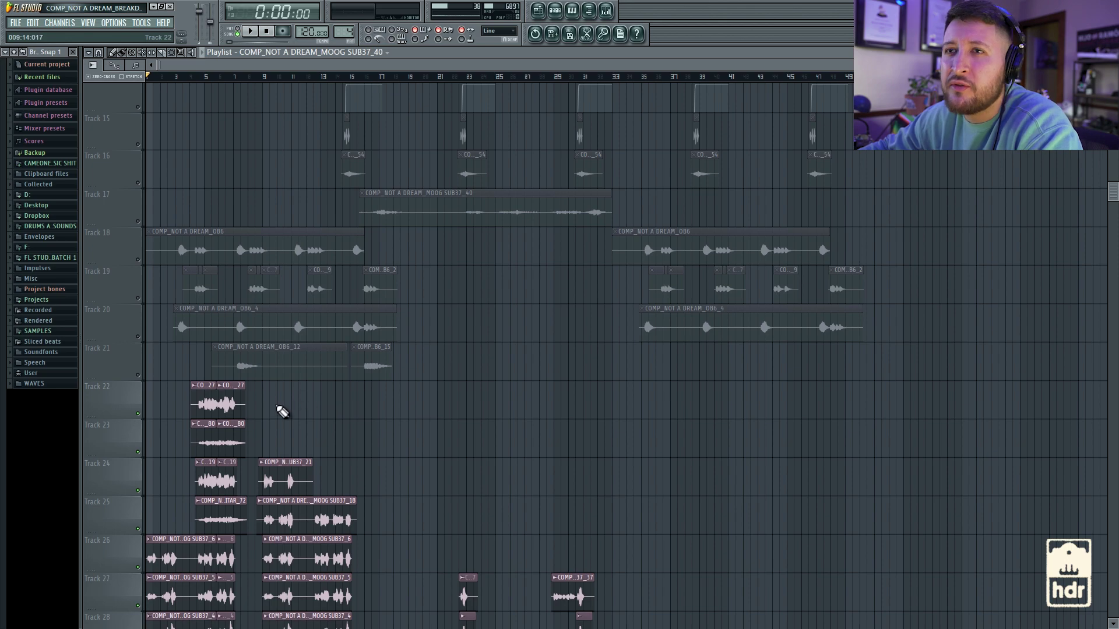
{"action": "scroll", "coordinate": [292, 410], "scroll_direction": "down", "scroll_amount": 10}
{"action": "scroll", "coordinate": [192, 373], "scroll_direction": "up", "scroll_amount": 8}
{"action": "scroll", "coordinate": [198, 398], "scroll_direction": "down", "scroll_amount": 9}
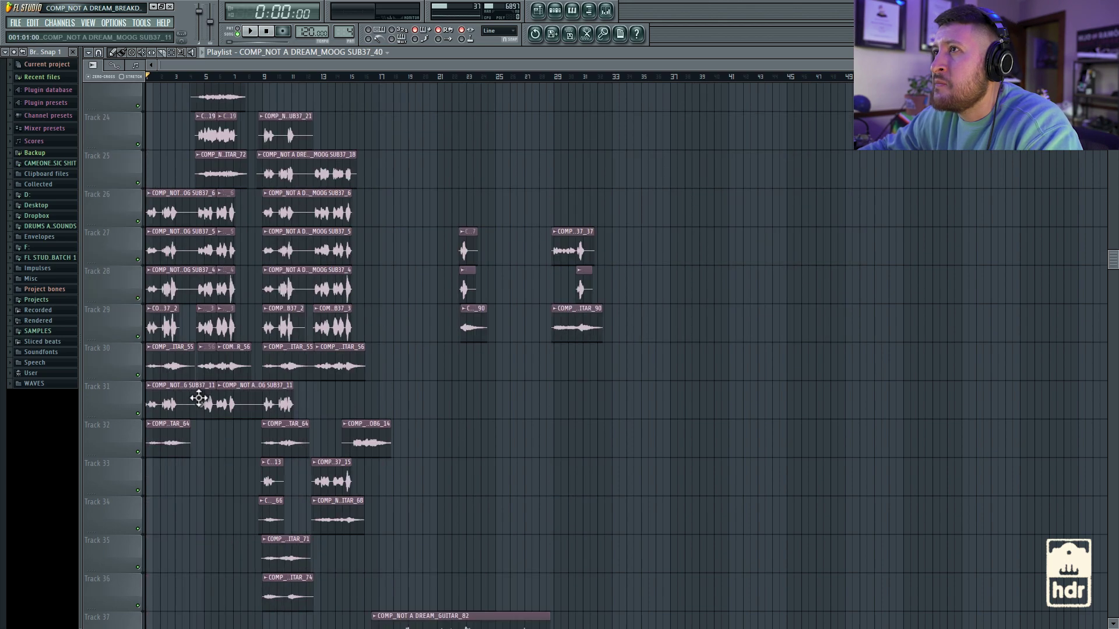
{"action": "scroll", "coordinate": [199, 408], "scroll_direction": "down", "scroll_amount": 6}
{"action": "scroll", "coordinate": [204, 287], "scroll_direction": "up", "scroll_amount": 7}
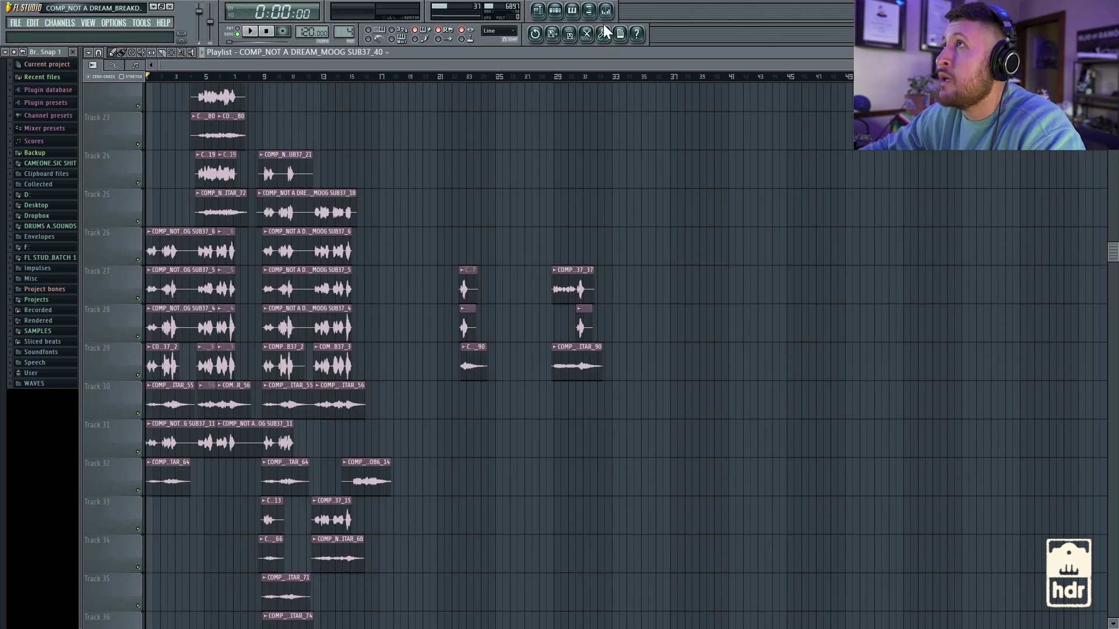
Replay the isolated vocal layers from the start to just past bar 7, then stop
{"action": "left_click", "coordinate": [606, 10]}
{"action": "key", "text": "F9"}
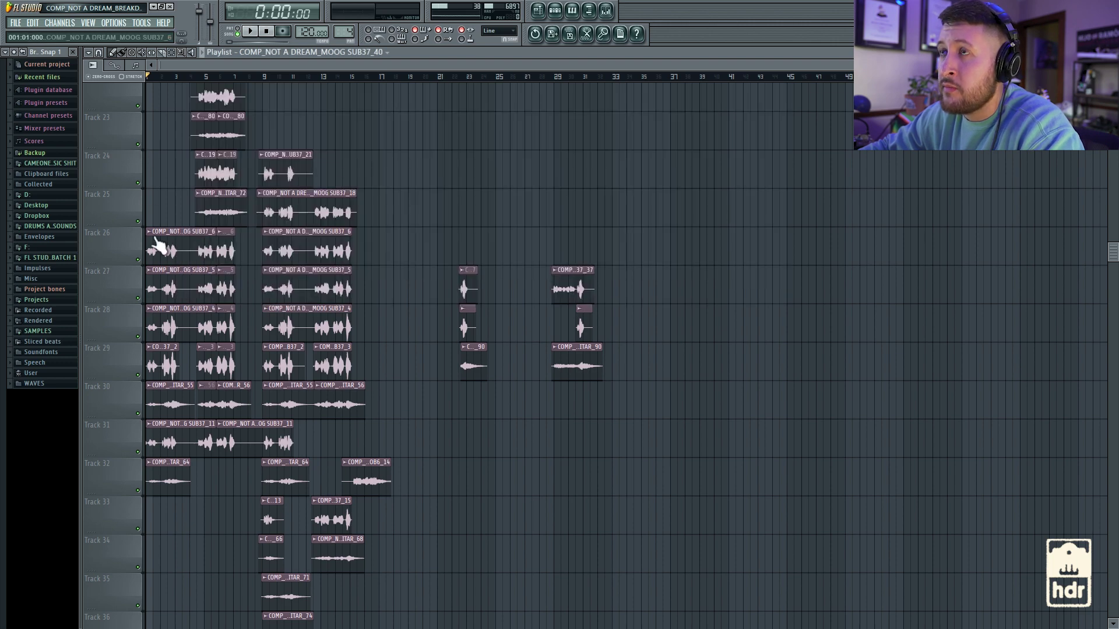
{"action": "scroll", "coordinate": [145, 231], "scroll_direction": "up", "scroll_amount": 5}
{"action": "scroll", "coordinate": [157, 239], "scroll_direction": "down", "scroll_amount": 4}
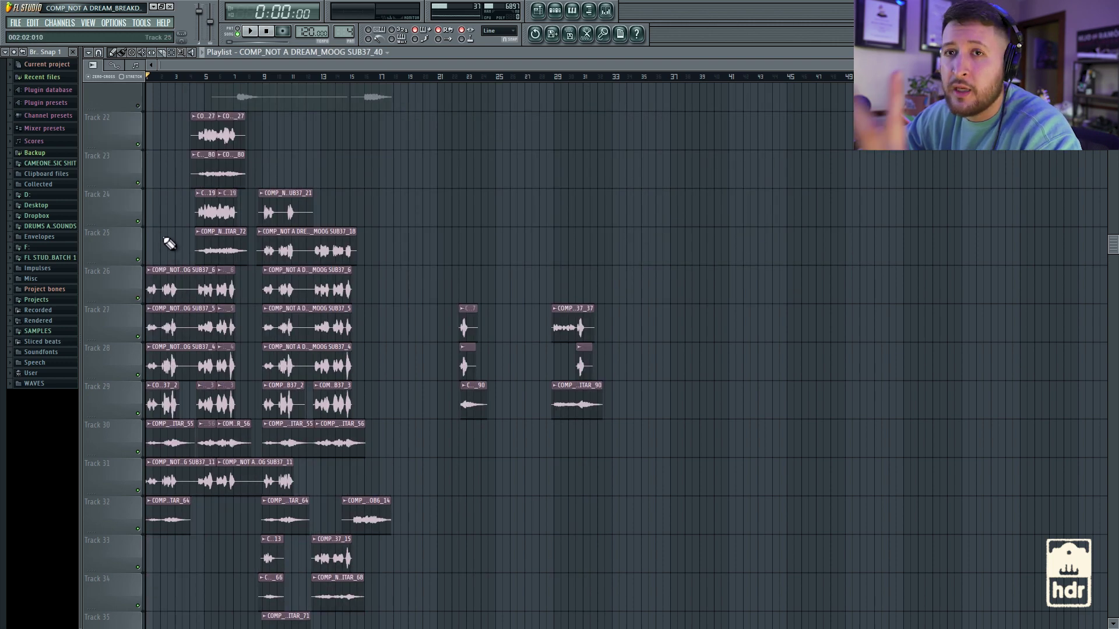
{"action": "key", "text": "space"}
{"action": "scroll", "coordinate": [230, 219], "scroll_direction": "down", "scroll_amount": 7}
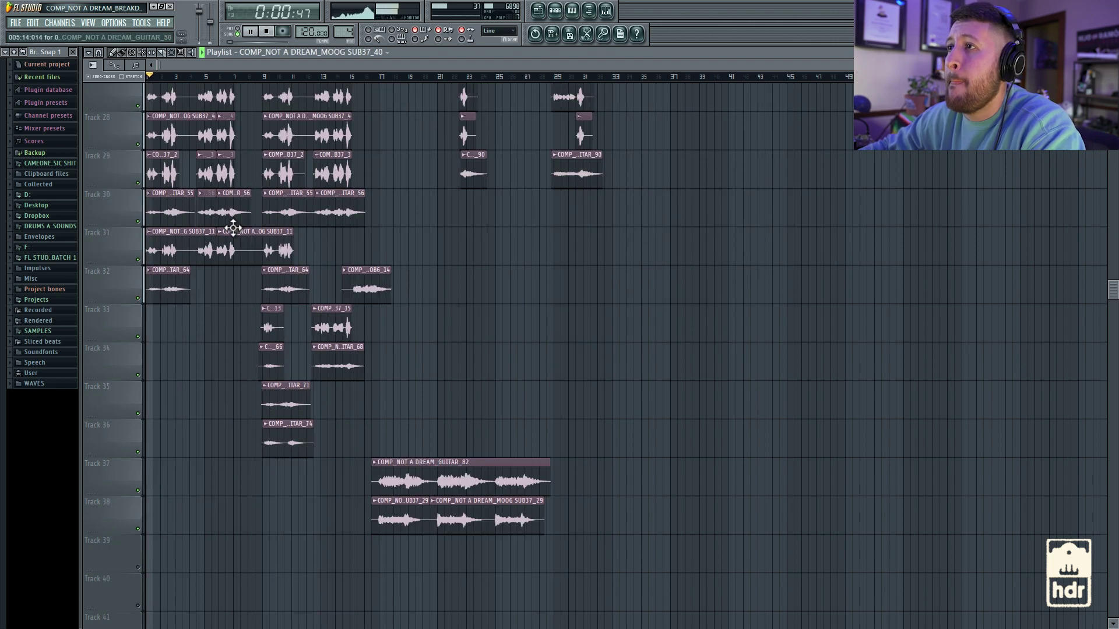
{"action": "scroll", "coordinate": [277, 303], "scroll_direction": "up", "scroll_amount": 4}
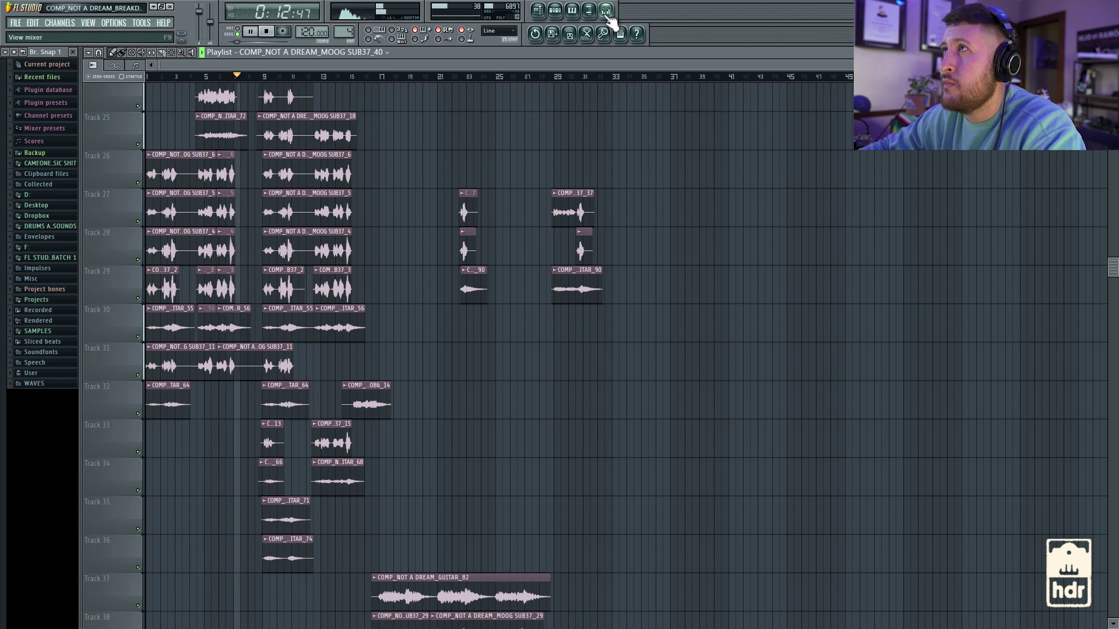
{"action": "key", "text": "space"}
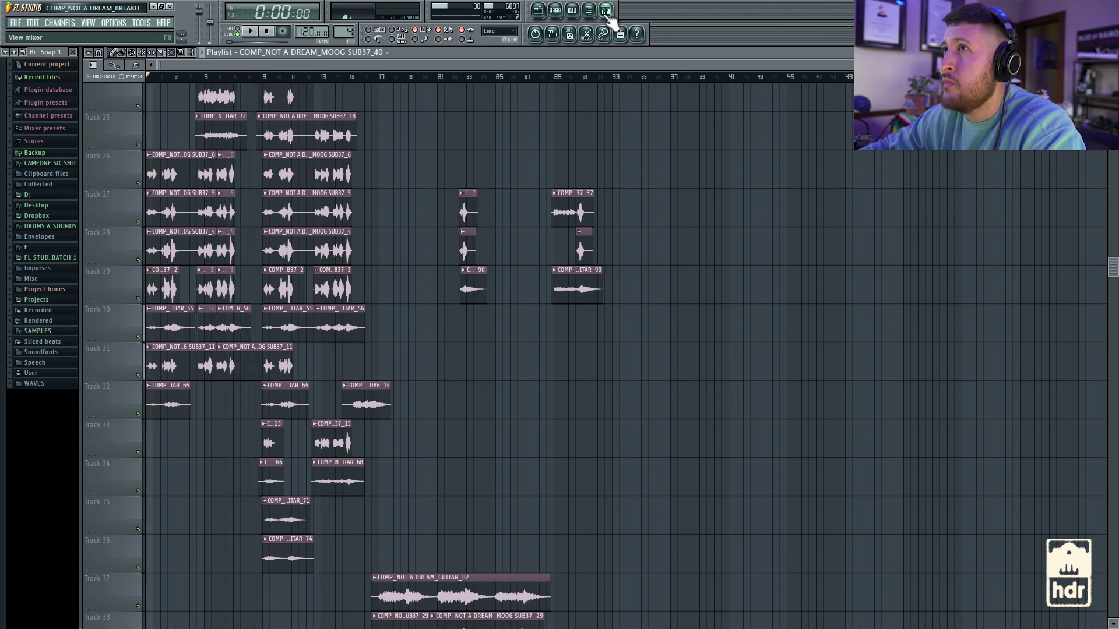
Unmute the rest of the playlist tracks alongside the vocal layers and glance at the mixer
{"action": "scroll", "coordinate": [324, 227], "scroll_direction": "up", "scroll_amount": 6}
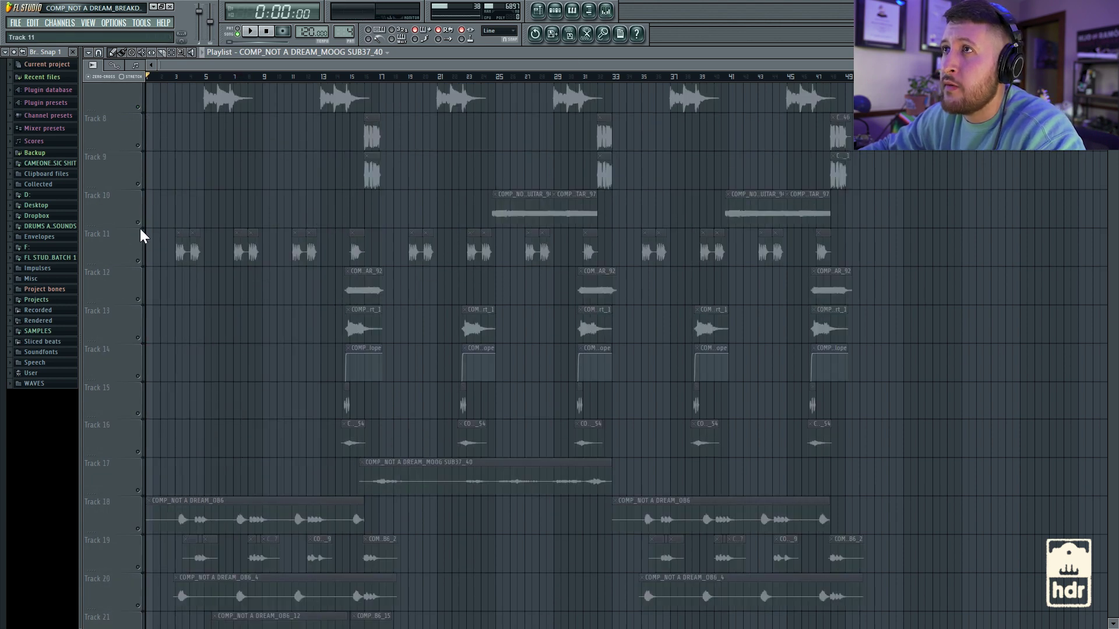
{"action": "key", "text": "space"}
{"action": "key", "text": "space"}
{"action": "key", "text": "F9"}
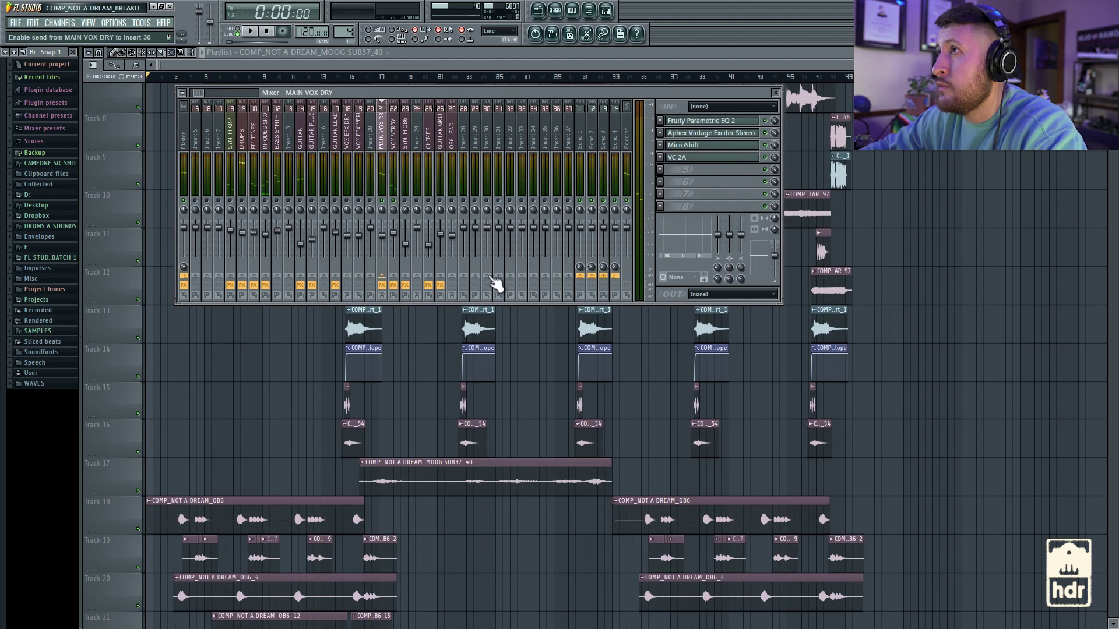
{"action": "key", "text": "F9"}
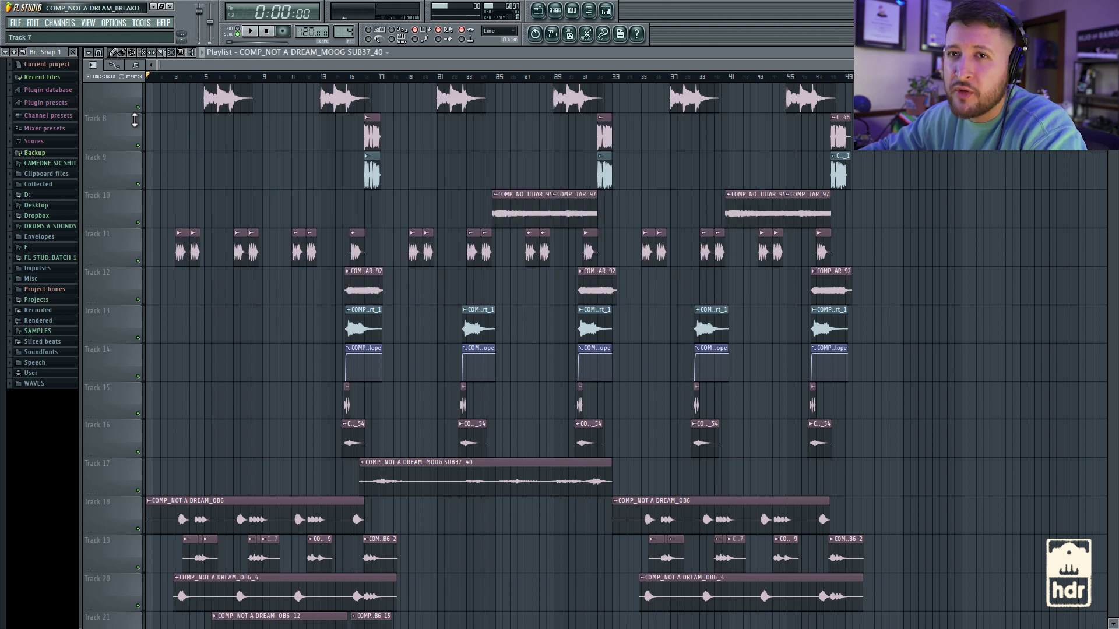
Play the full arrangement from the start to past bar 16 while following the clips down to Track 38, then stop
{"action": "key", "text": "space"}
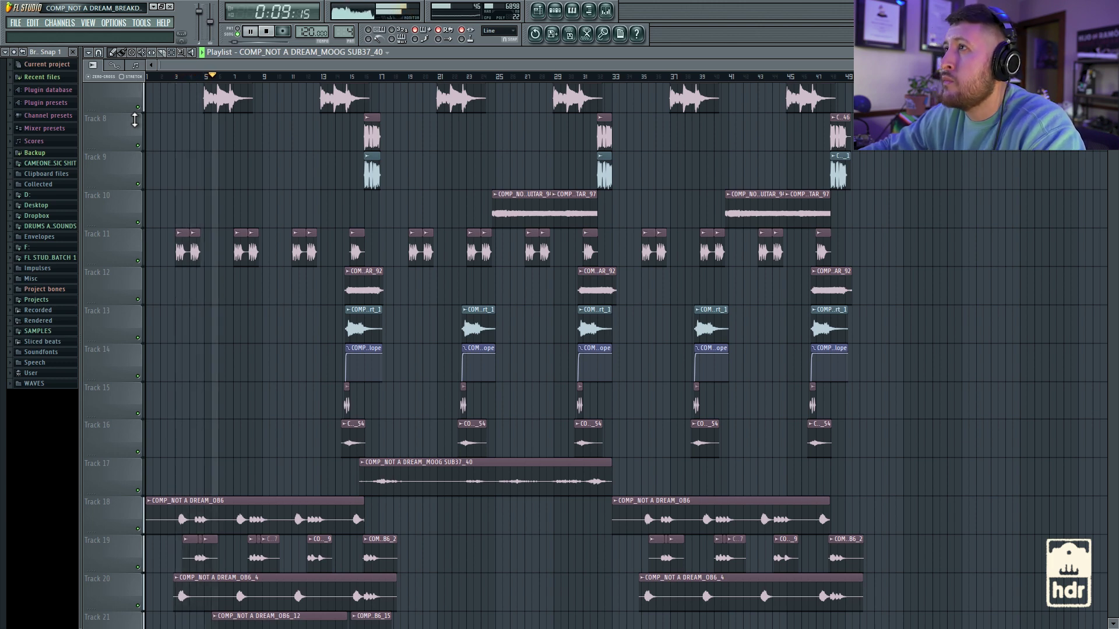
{"action": "scroll", "coordinate": [492, 283], "scroll_direction": "up", "scroll_amount": 5}
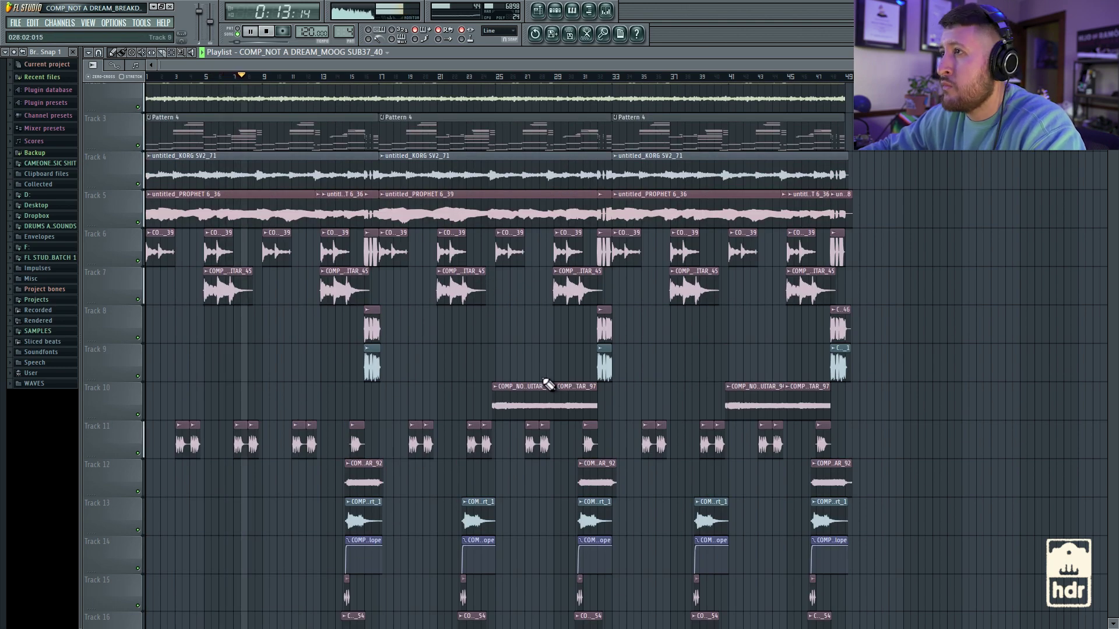
{"action": "scroll", "coordinate": [536, 380], "scroll_direction": "down", "scroll_amount": 2}
{"action": "scroll", "coordinate": [536, 380], "scroll_direction": "down", "scroll_amount": 2}
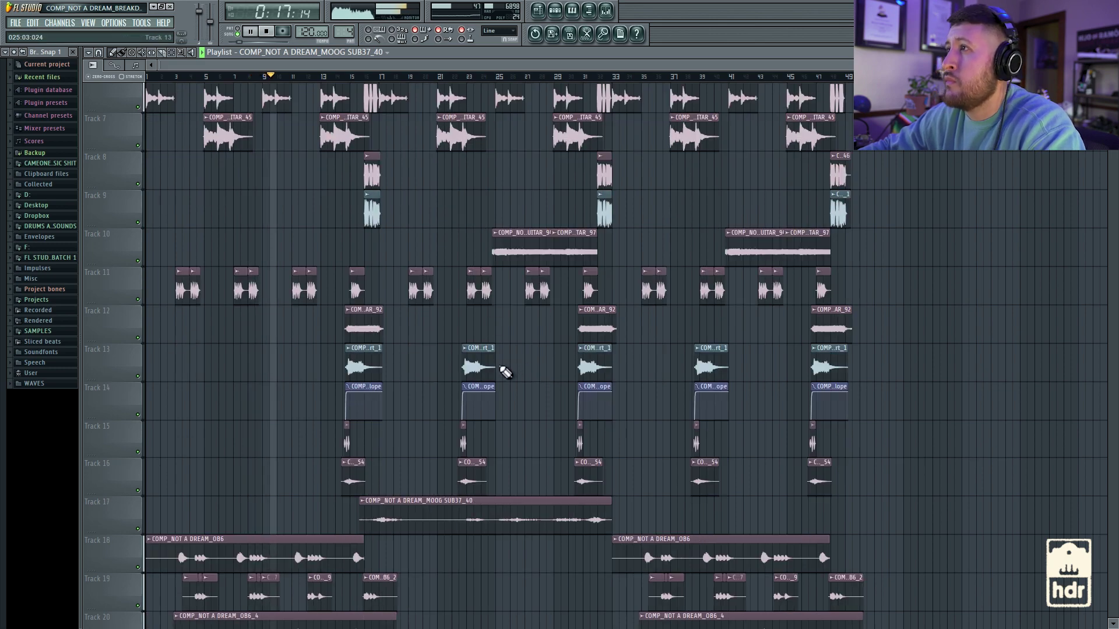
{"action": "scroll", "coordinate": [511, 364], "scroll_direction": "down", "scroll_amount": 6}
{"action": "scroll", "coordinate": [511, 369], "scroll_direction": "down", "scroll_amount": 5}
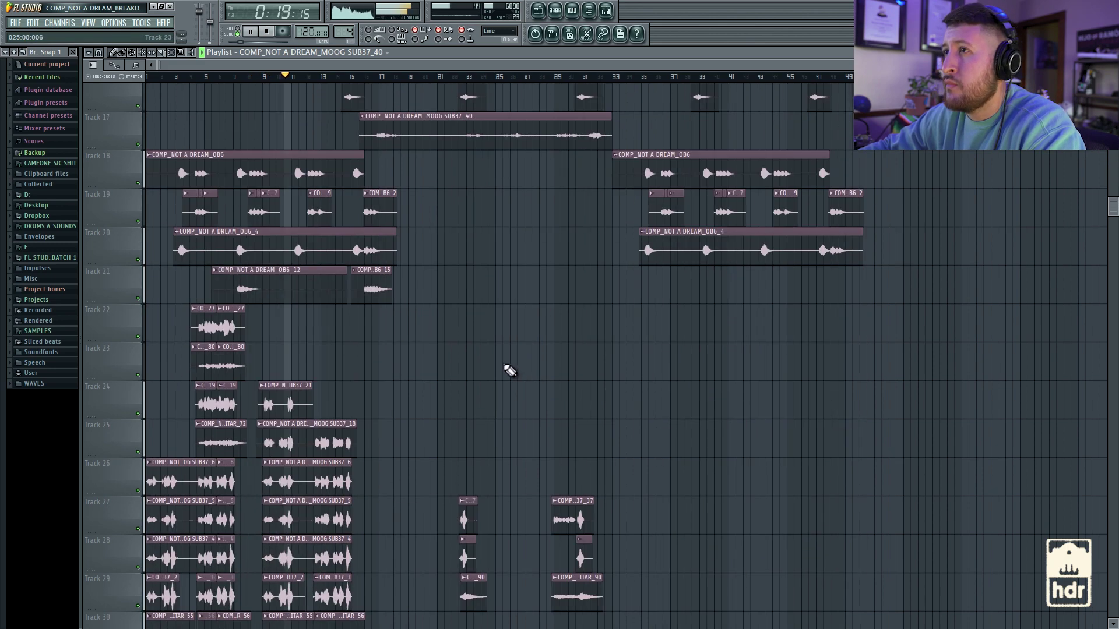
{"action": "scroll", "coordinate": [510, 371], "scroll_direction": "down", "scroll_amount": 4}
{"action": "scroll", "coordinate": [511, 372], "scroll_direction": "down", "scroll_amount": 5}
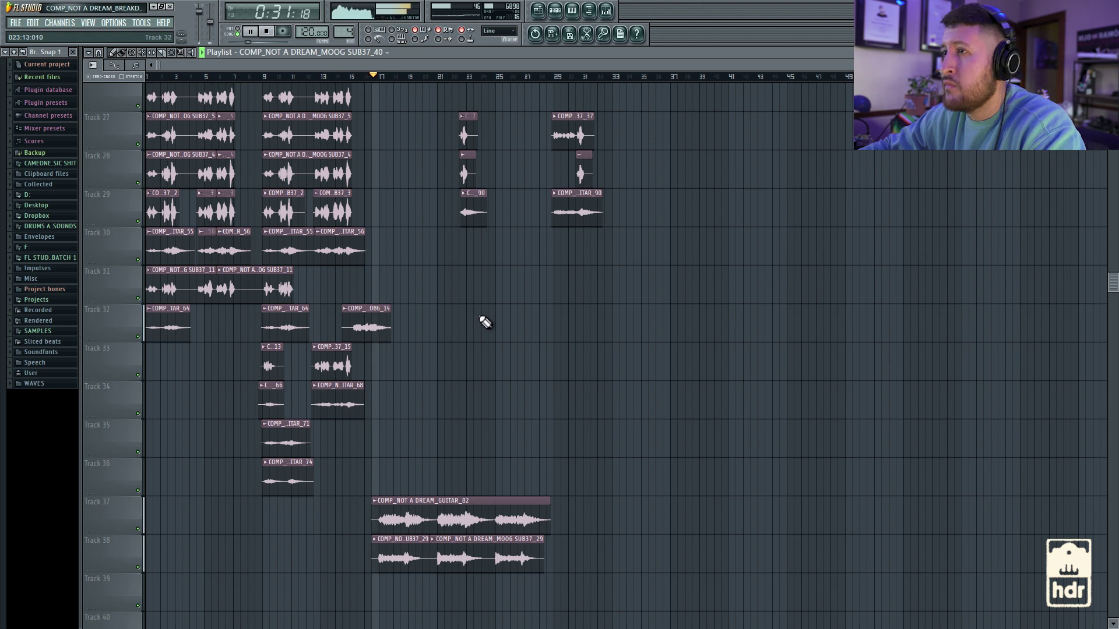
{"action": "key", "text": "space"}
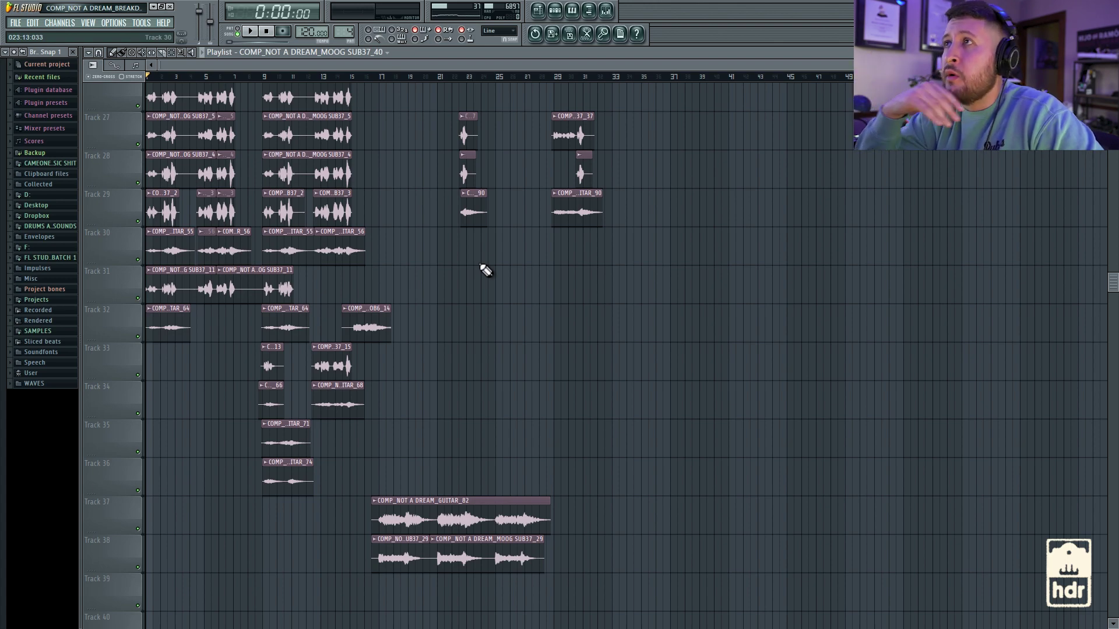
Examine how the instrument clips and vocal layers are arranged from Track 8 down to Track 38
{"action": "scroll", "coordinate": [303, 317], "scroll_direction": "up", "scroll_amount": 15}
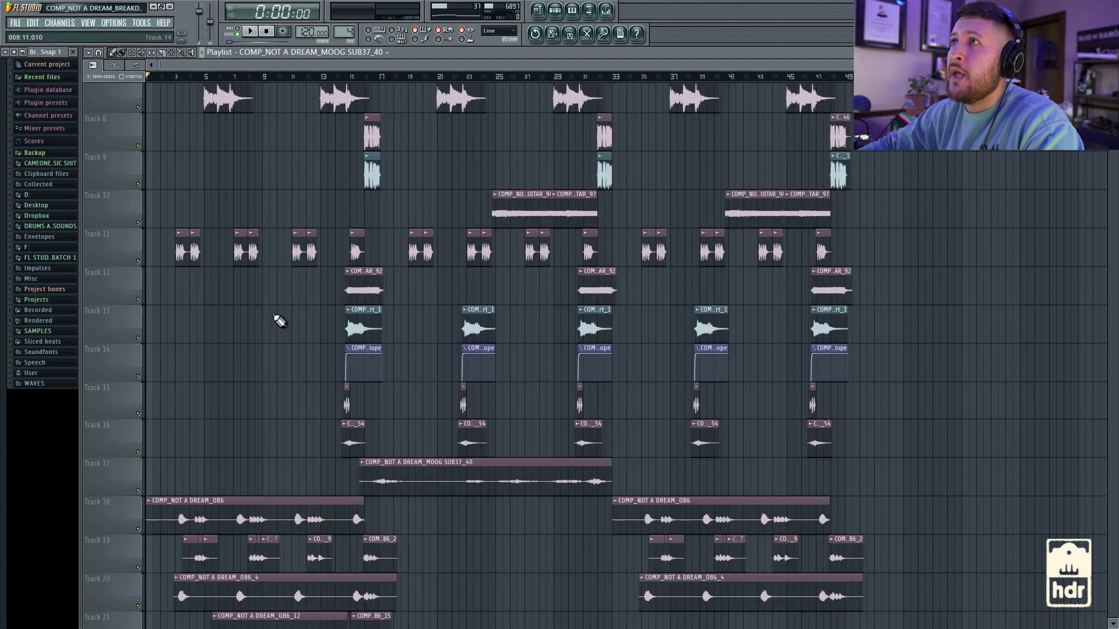
{"action": "scroll", "coordinate": [275, 352], "scroll_direction": "down", "scroll_amount": 8}
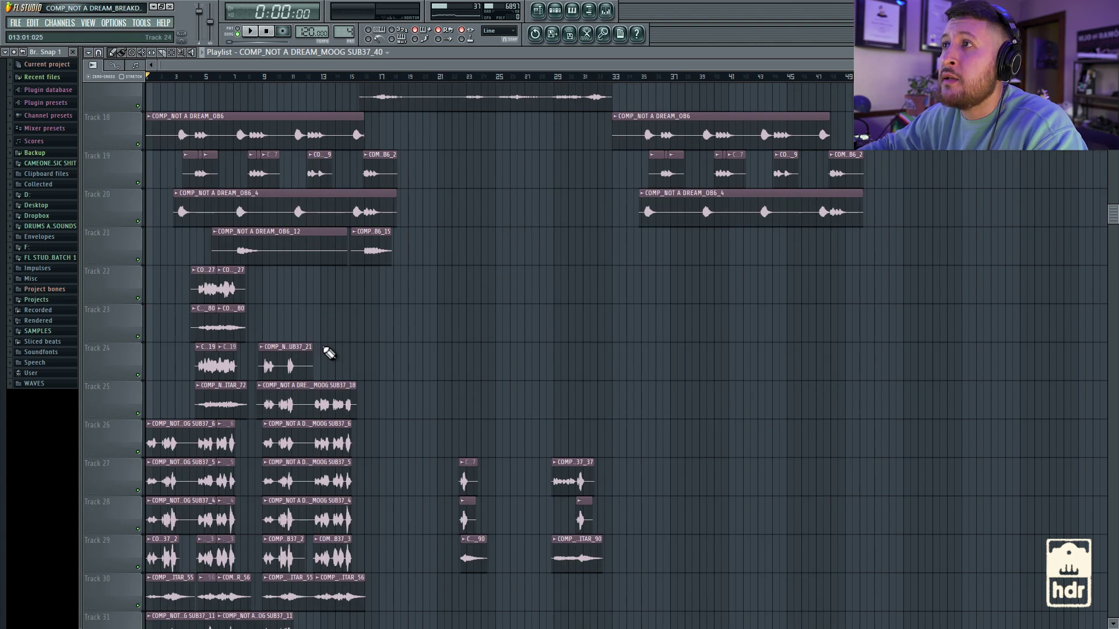
{"action": "scroll", "coordinate": [322, 373], "scroll_direction": "down", "scroll_amount": 8}
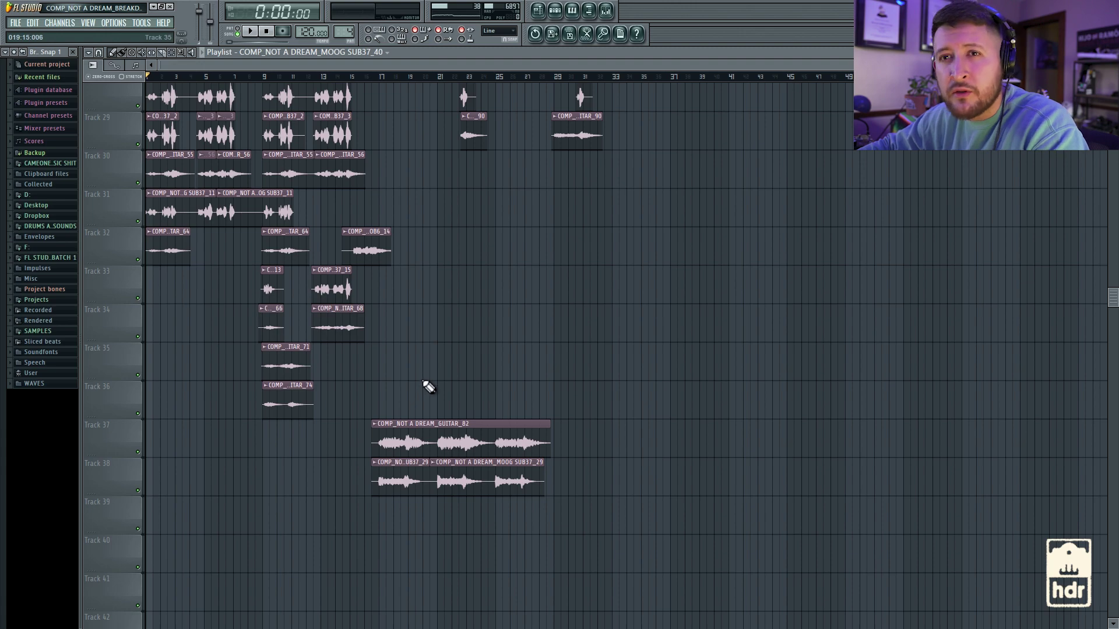
{"action": "scroll", "coordinate": [425, 402], "scroll_direction": "up", "scroll_amount": 5}
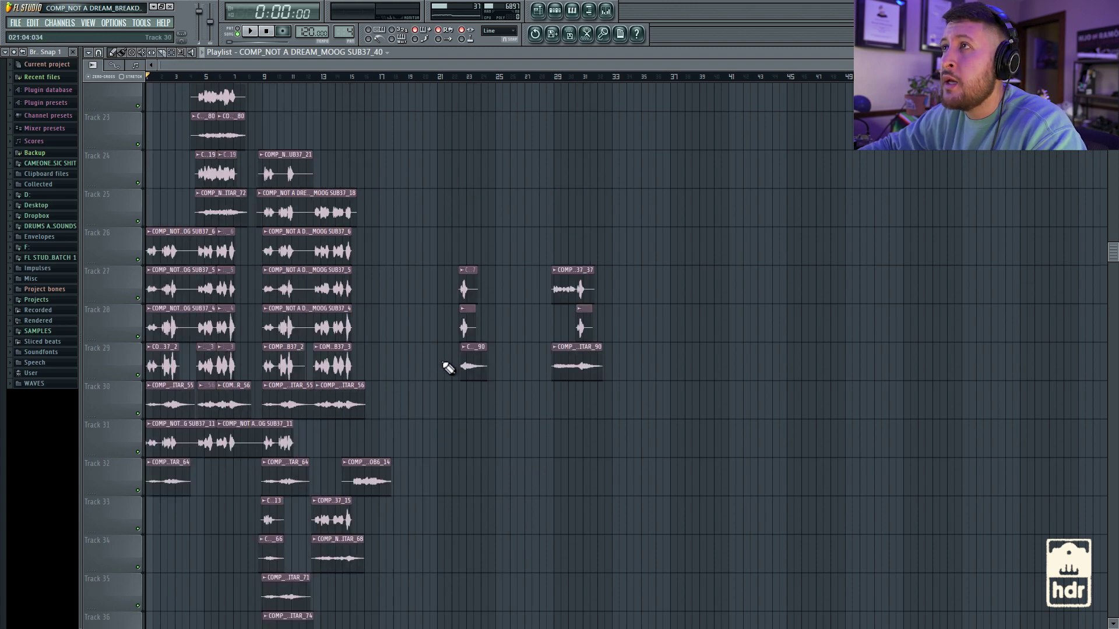
{"action": "scroll", "coordinate": [440, 370], "scroll_direction": "up", "scroll_amount": 8}
{"action": "scroll", "coordinate": [441, 373], "scroll_direction": "down", "scroll_amount": 4}
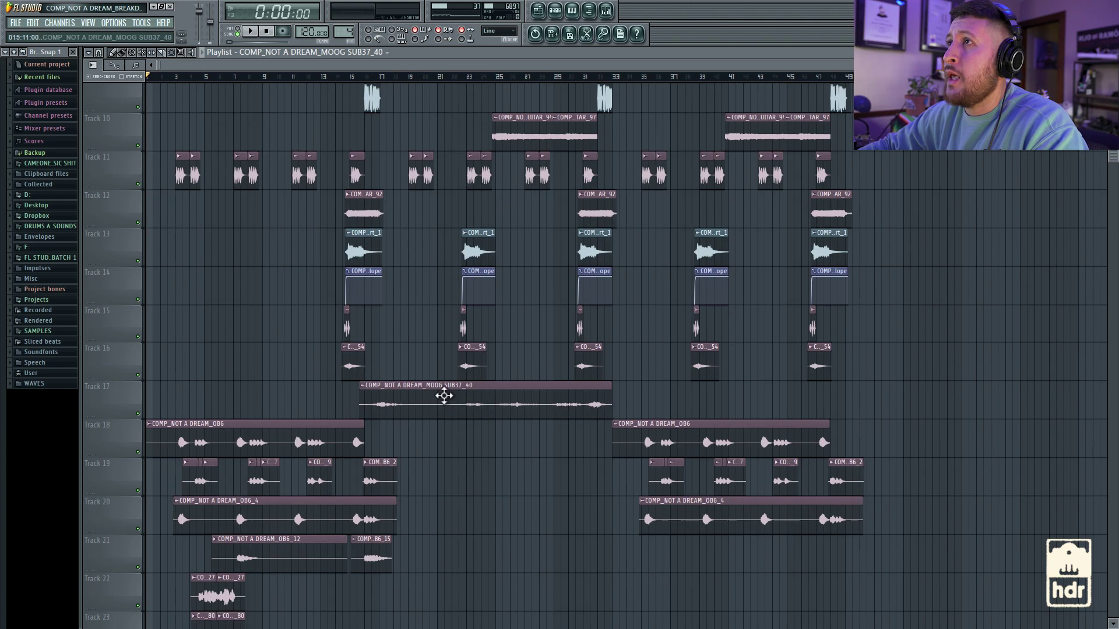
{"action": "scroll", "coordinate": [434, 391], "scroll_direction": "down", "scroll_amount": 4}
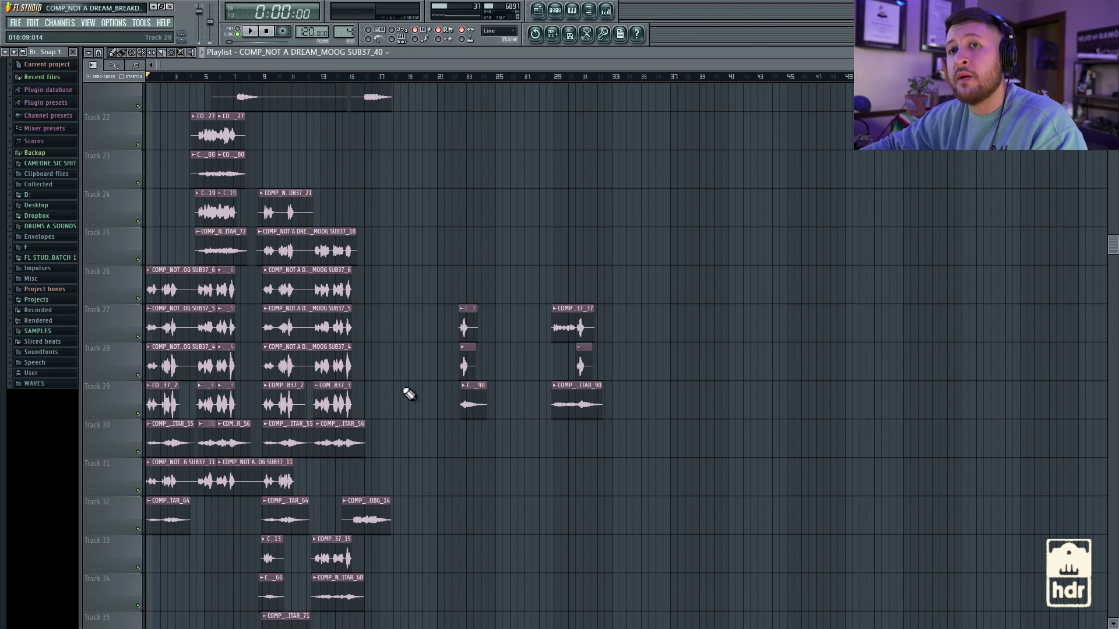
Play the full arrangement from around bar 15 to past bar 32, checking the lower tracks along the way, then stop
{"action": "scroll", "coordinate": [358, 344], "scroll_direction": "up", "scroll_amount": 10}
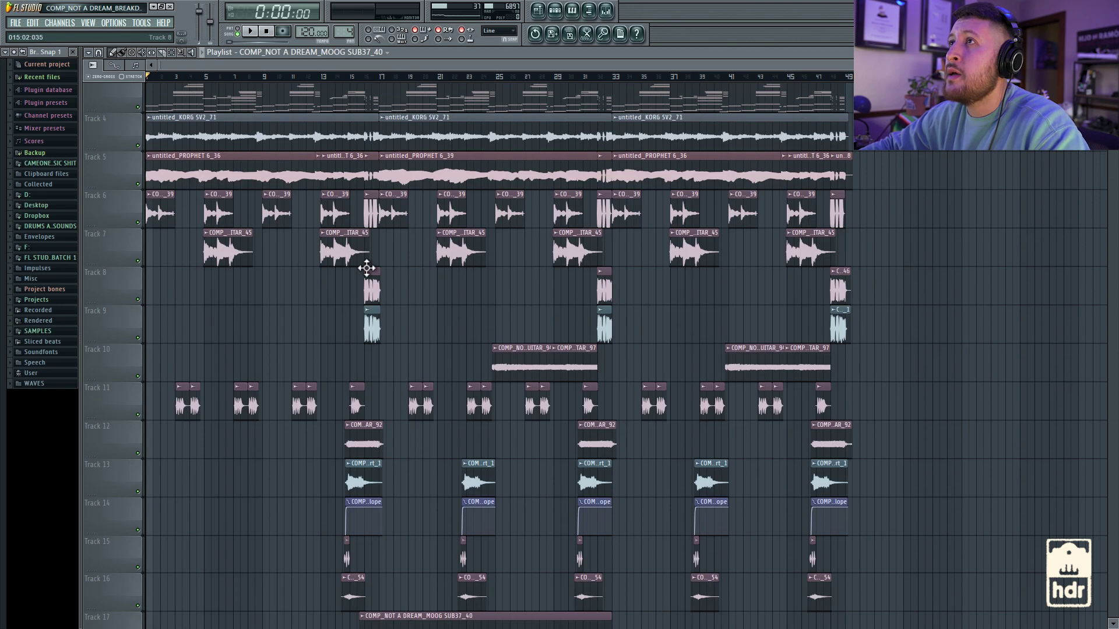
{"action": "left_click", "coordinate": [357, 77]}
{"action": "left_click", "coordinate": [350, 76]}
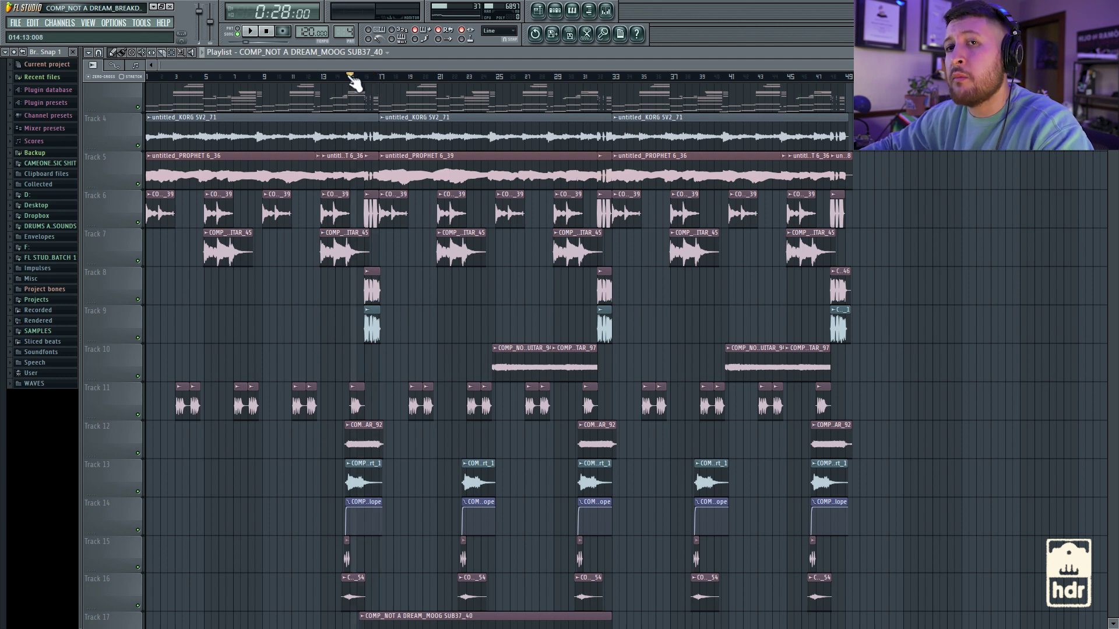
{"action": "key", "text": "space"}
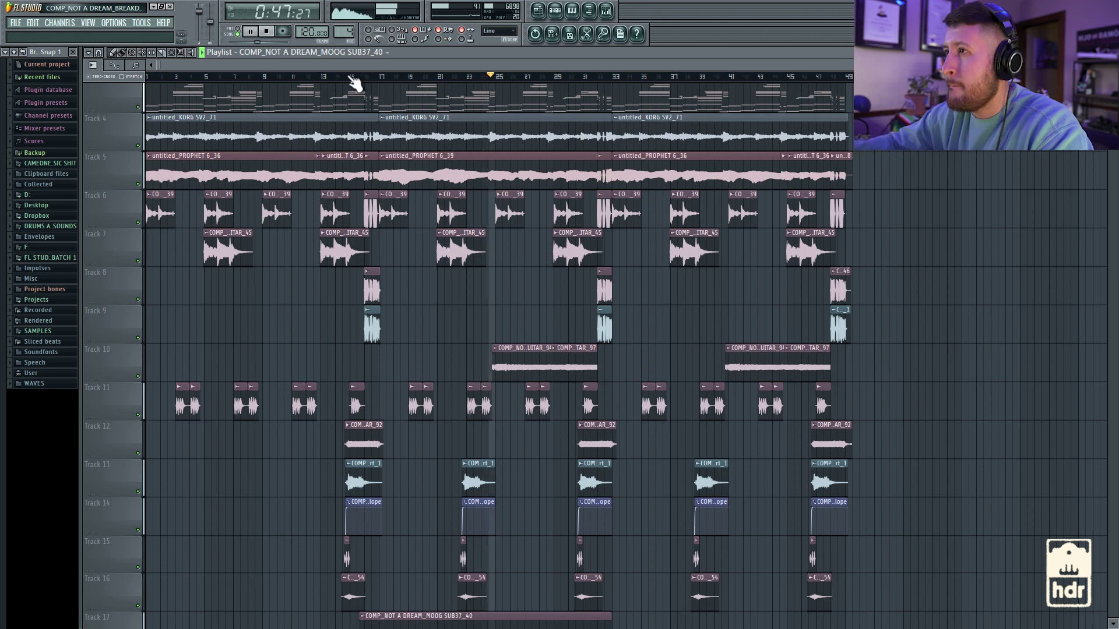
{"action": "scroll", "coordinate": [571, 220], "scroll_direction": "down", "scroll_amount": 4}
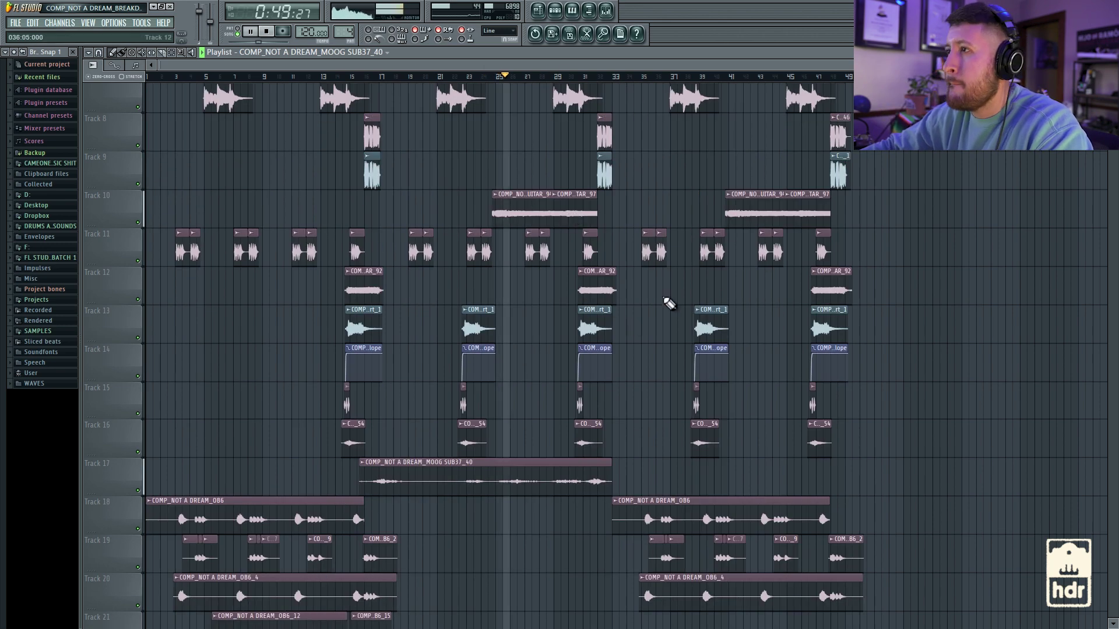
{"action": "scroll", "coordinate": [678, 300], "scroll_direction": "down", "scroll_amount": 12}
{"action": "scroll", "coordinate": [673, 308], "scroll_direction": "up", "scroll_amount": 12}
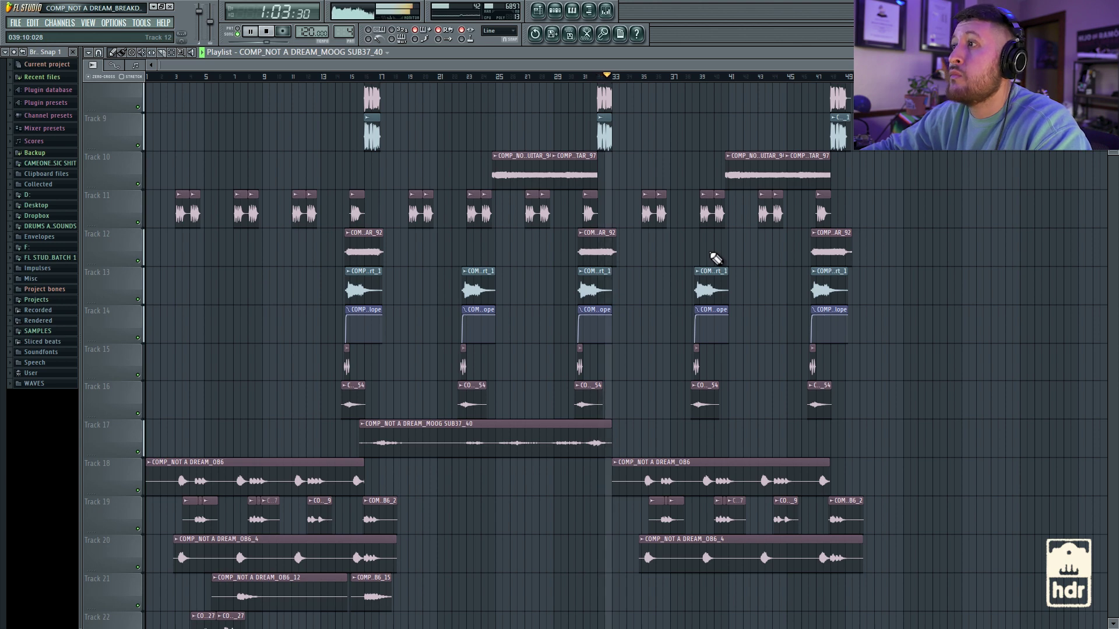
{"action": "key", "text": "space"}
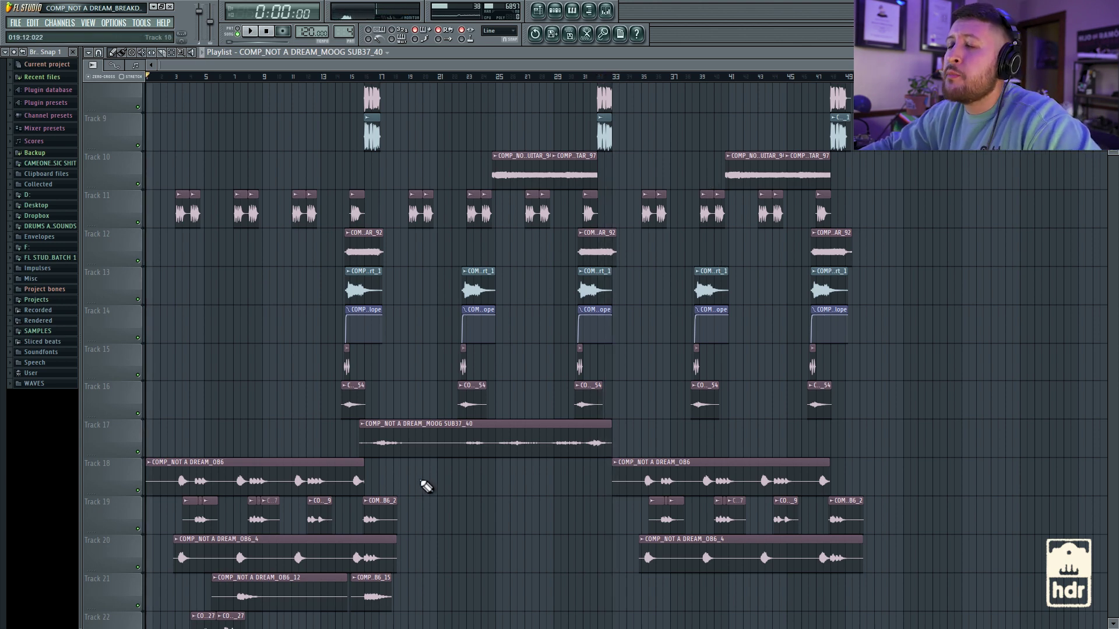
Isolate the vocal layers on Tracks 27, 28 and 29 by muting all other playlist tracks
{"action": "scroll", "coordinate": [507, 443], "scroll_direction": "down", "scroll_amount": 5}
{"action": "scroll", "coordinate": [536, 454], "scroll_direction": "up", "scroll_amount": 5}
{"action": "scroll", "coordinate": [528, 475], "scroll_direction": "down", "scroll_amount": 13}
{"action": "scroll", "coordinate": [528, 464], "scroll_direction": "up", "scroll_amount": 5}
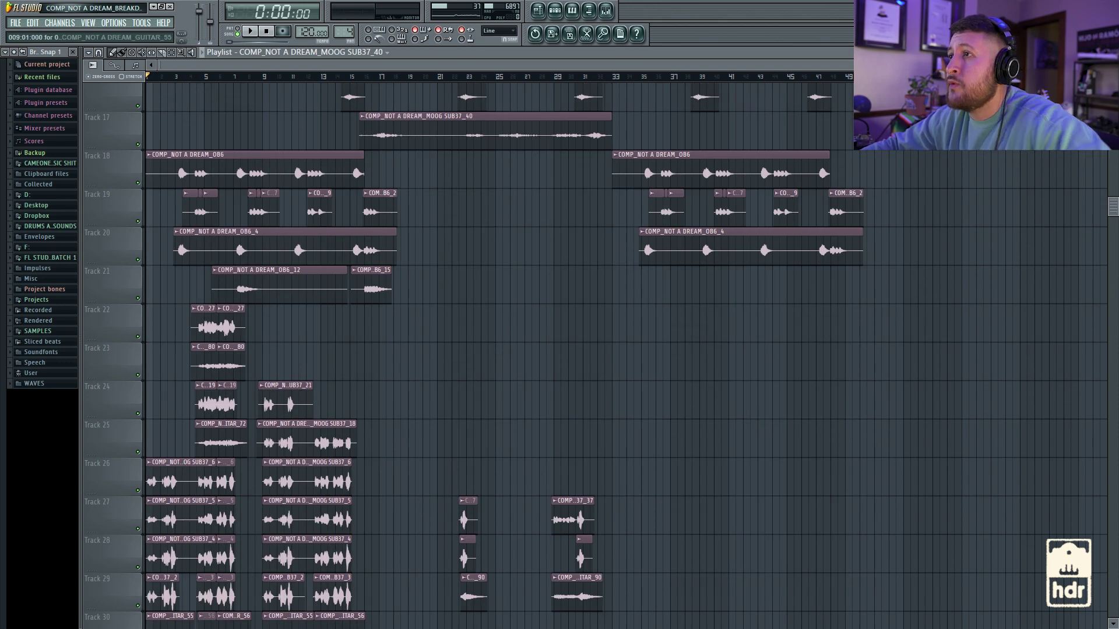
{"action": "scroll", "coordinate": [161, 457], "scroll_direction": "down", "scroll_amount": 2}
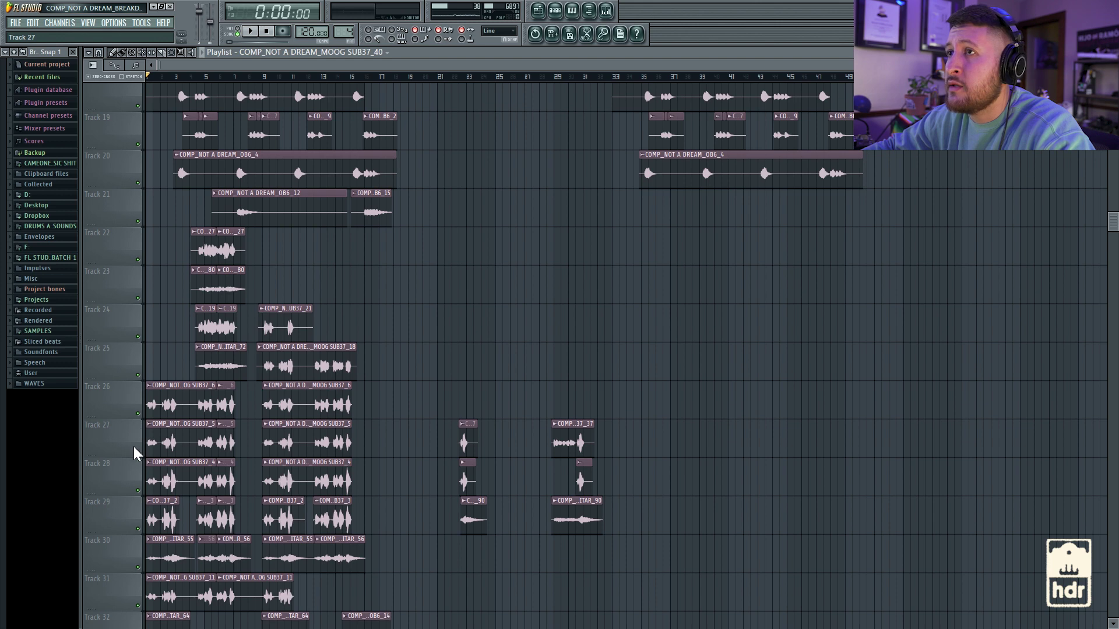
{"action": "right_click", "coordinate": [138, 452]}
{"action": "left_click", "coordinate": [139, 491]}
Play the short isolated vocal clips around bar 22 and from around bar 29, then stop
{"action": "scroll", "coordinate": [355, 406], "scroll_direction": "up", "scroll_amount": 4}
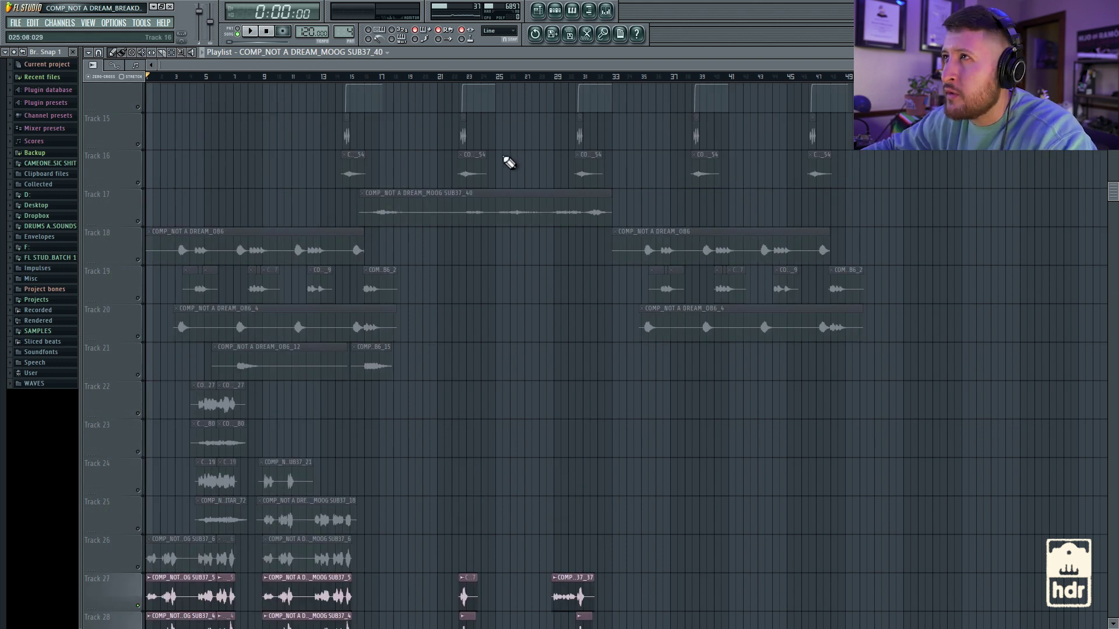
{"action": "left_click", "coordinate": [448, 77]}
{"action": "left_click", "coordinate": [461, 77]}
{"action": "key", "text": "space"}
{"action": "scroll", "coordinate": [501, 300], "scroll_direction": "down", "scroll_amount": 4}
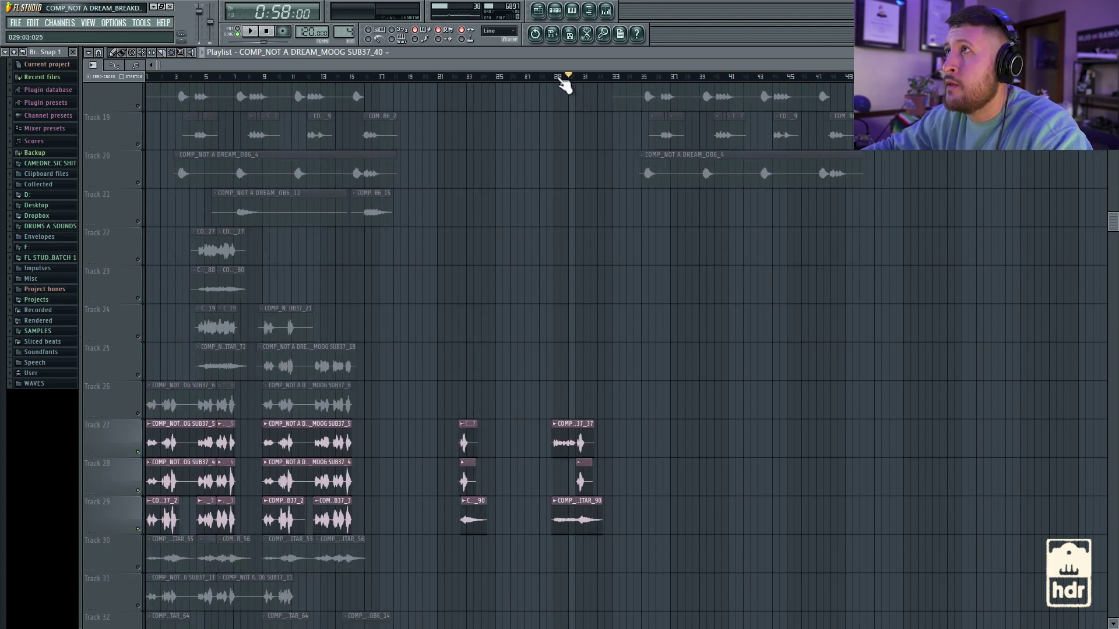
{"action": "left_click", "coordinate": [554, 77]}
{"action": "key", "text": "space"}
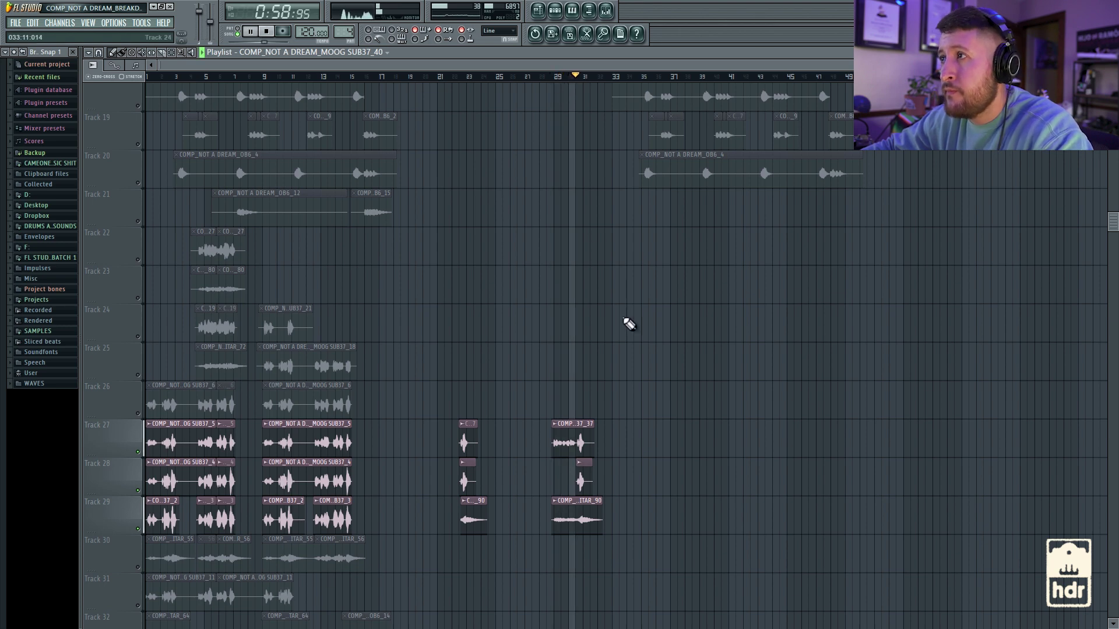
{"action": "key", "text": "space"}
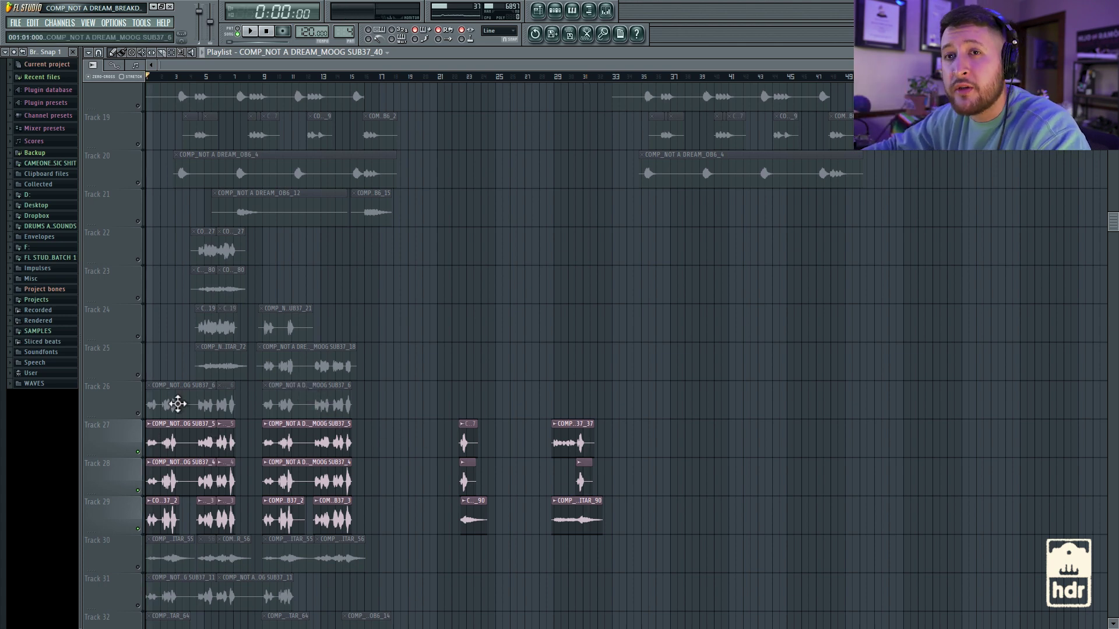
Isolate Track 10 and play its clips from around bar 25, then stop
{"action": "scroll", "coordinate": [392, 375], "scroll_direction": "up", "scroll_amount": 12}
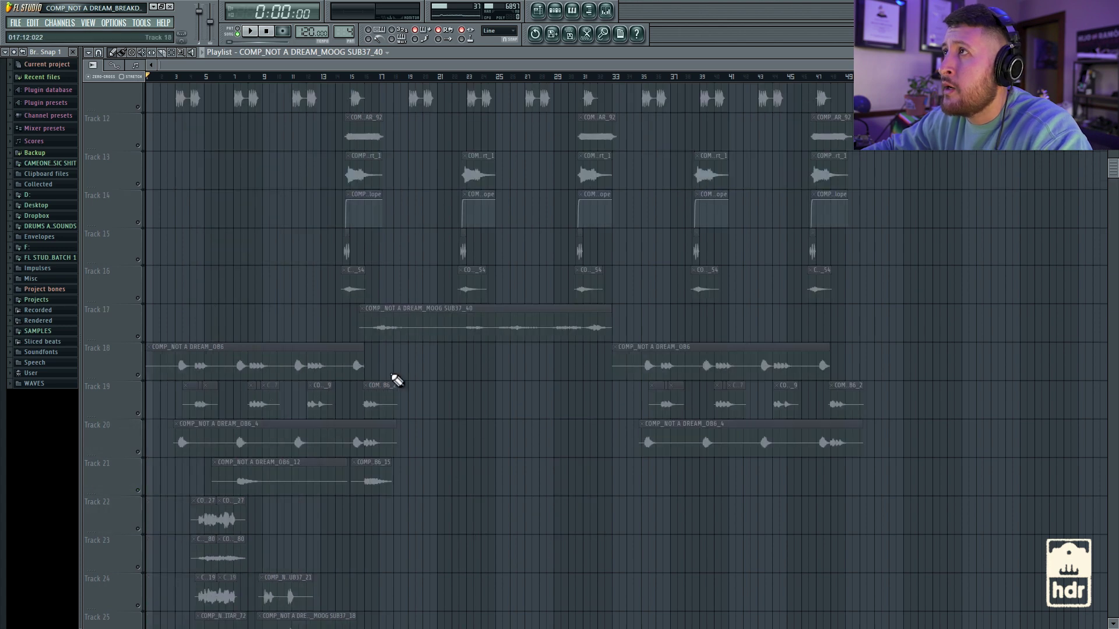
{"action": "left_click", "coordinate": [140, 339]}
{"action": "left_click", "coordinate": [499, 80]}
{"action": "key", "text": "space"}
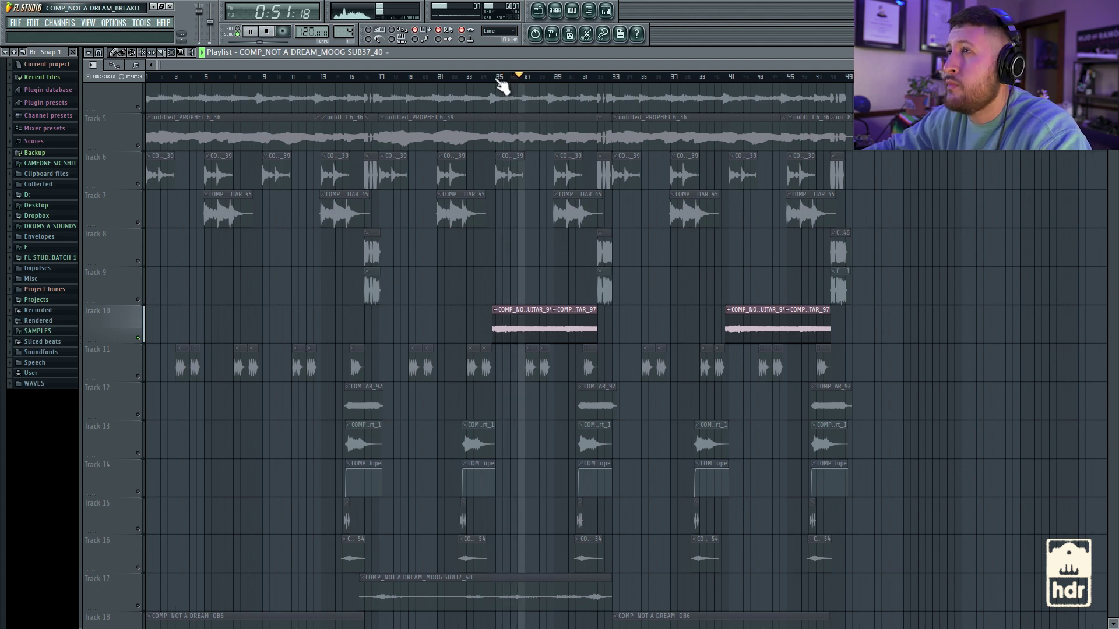
{"action": "key", "text": "space"}
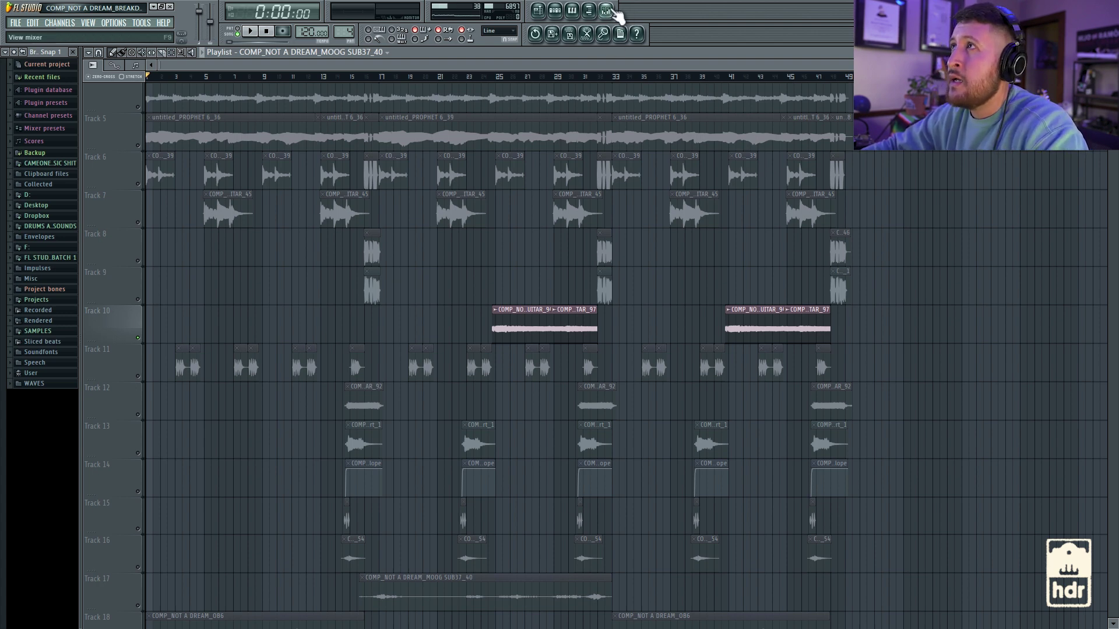
Glance at the mixer, close it and unmute the rest of the playlist tracks alongside Track 10
{"action": "left_click", "coordinate": [608, 11]}
{"action": "left_click", "coordinate": [775, 92]}
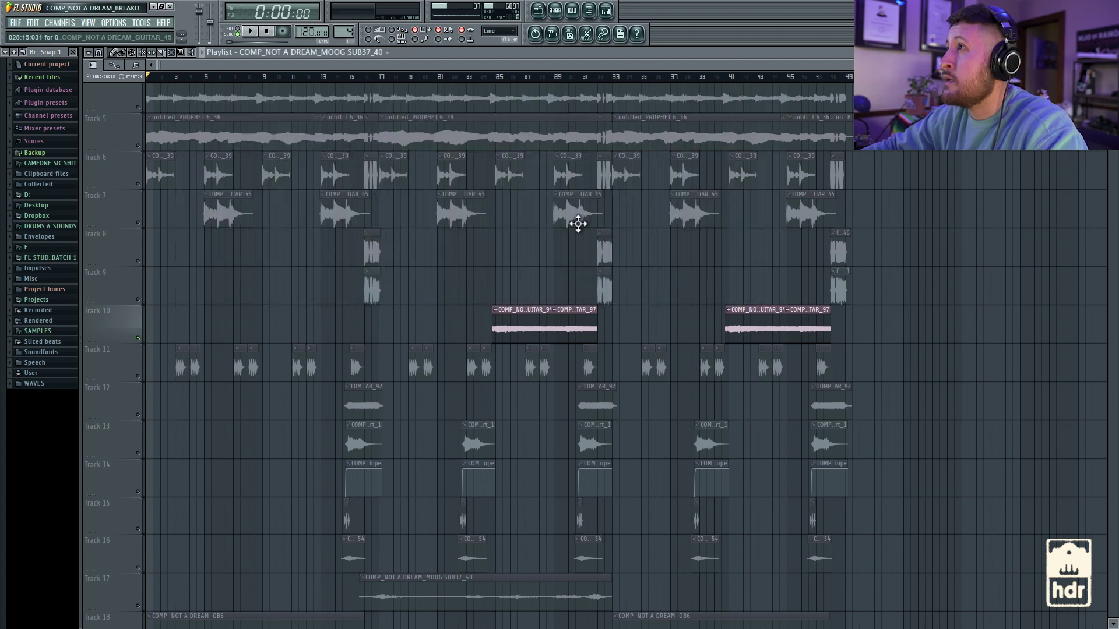
{"action": "scroll", "coordinate": [341, 280], "scroll_direction": "down", "scroll_amount": 6}
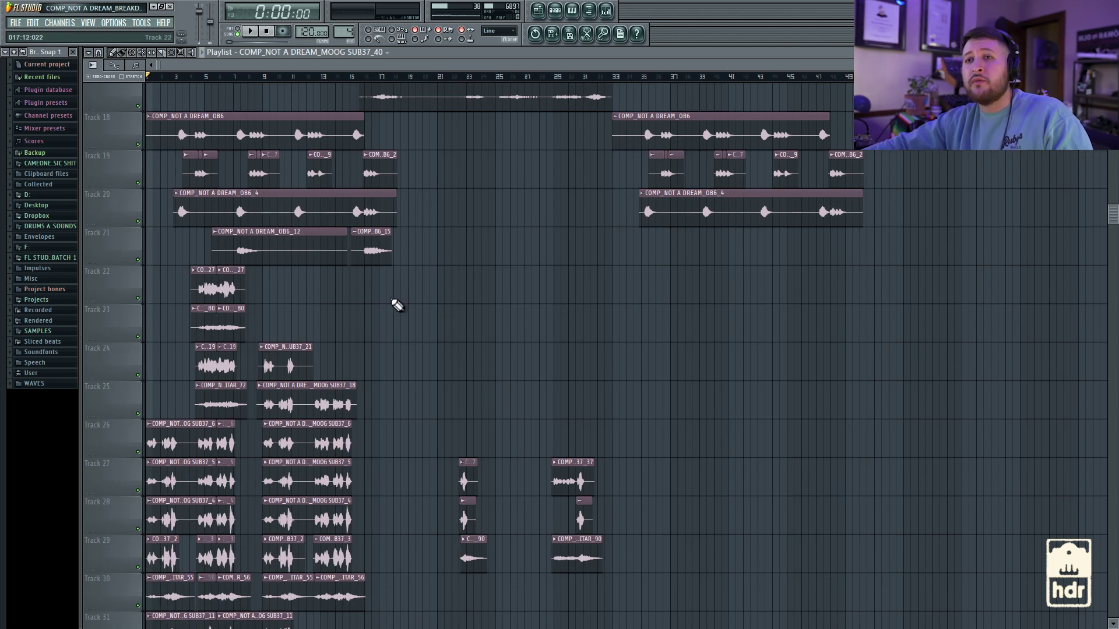
Look over the arrangement's tracks and start playback from around bar 32, leading into the section at bar 33
{"action": "scroll", "coordinate": [397, 305], "scroll_direction": "up", "scroll_amount": 6}
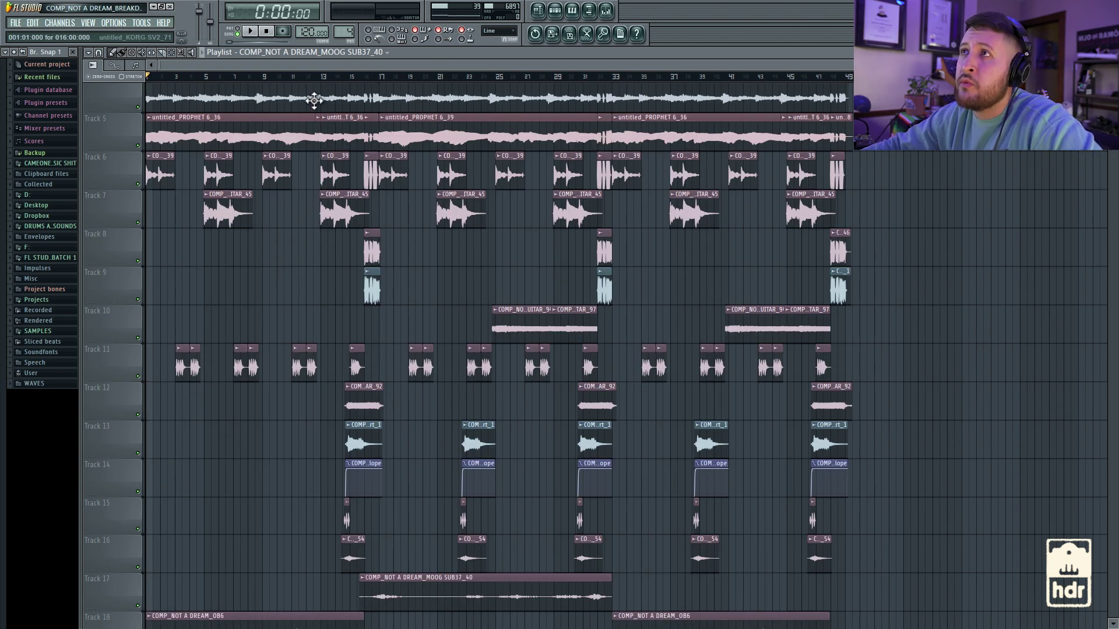
{"action": "scroll", "coordinate": [323, 169], "scroll_direction": "up", "scroll_amount": 2}
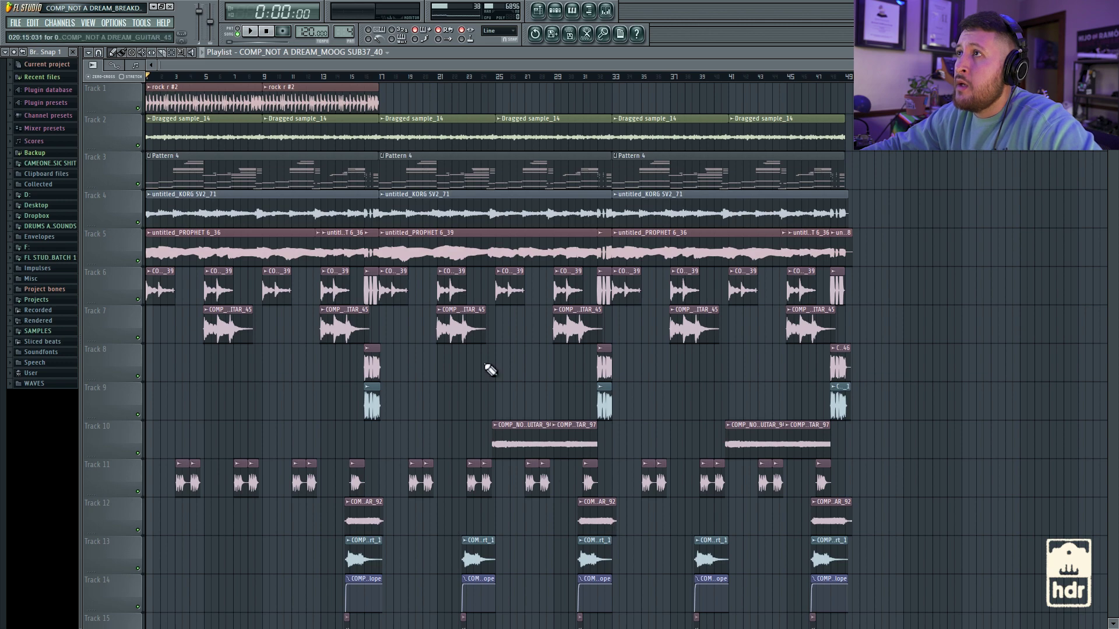
{"action": "scroll", "coordinate": [599, 167], "scroll_direction": "down", "scroll_amount": 2}
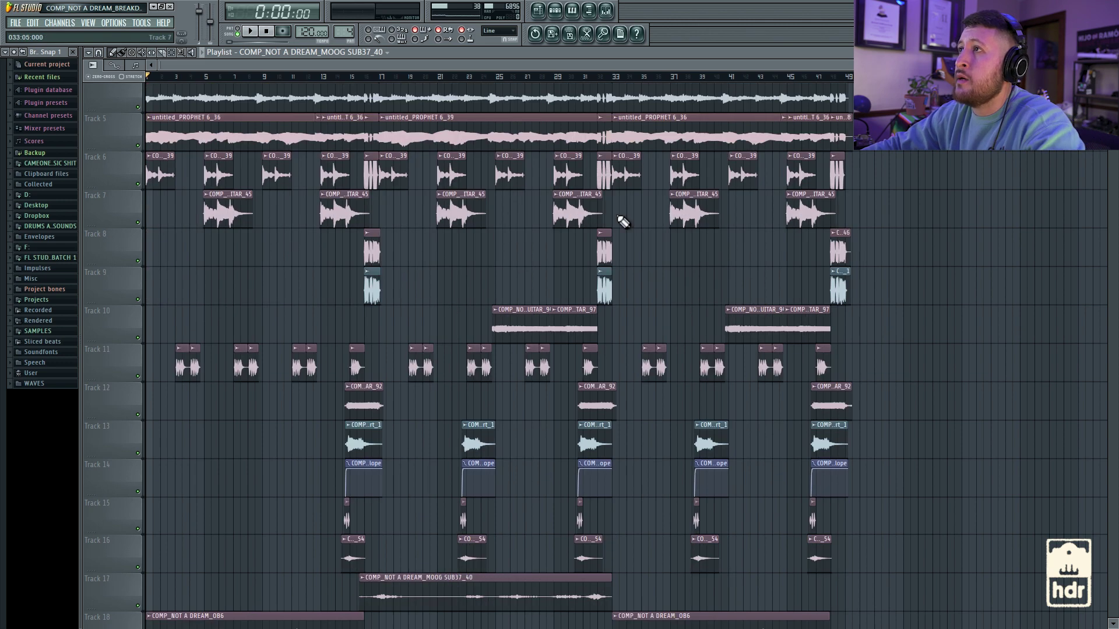
{"action": "scroll", "coordinate": [690, 262], "scroll_direction": "down", "scroll_amount": 3}
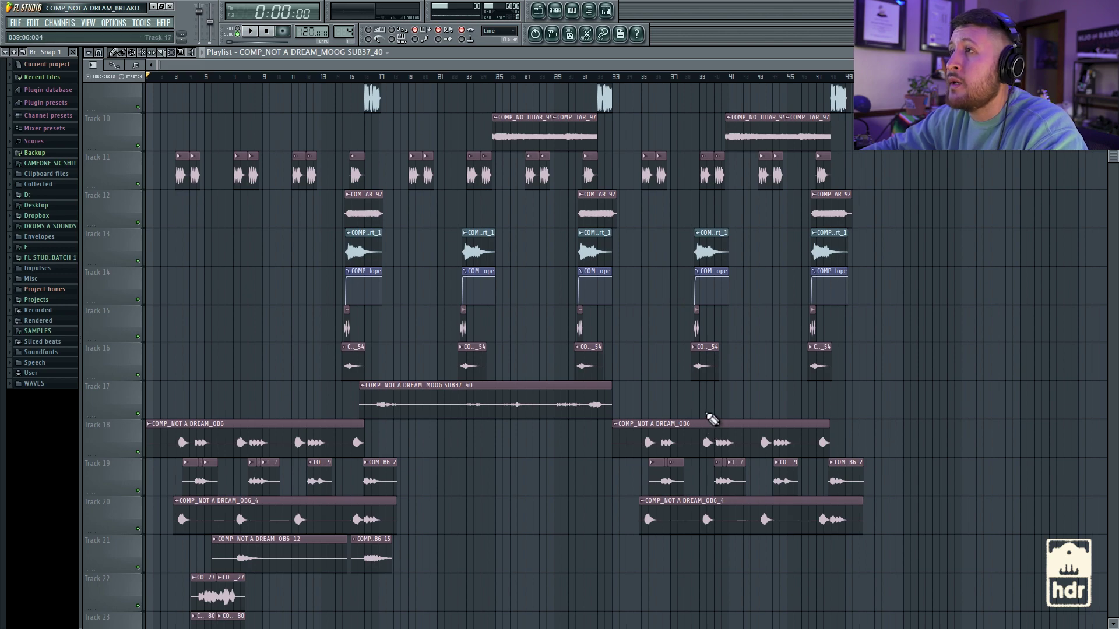
{"action": "scroll", "coordinate": [679, 142], "scroll_direction": "up", "scroll_amount": 2}
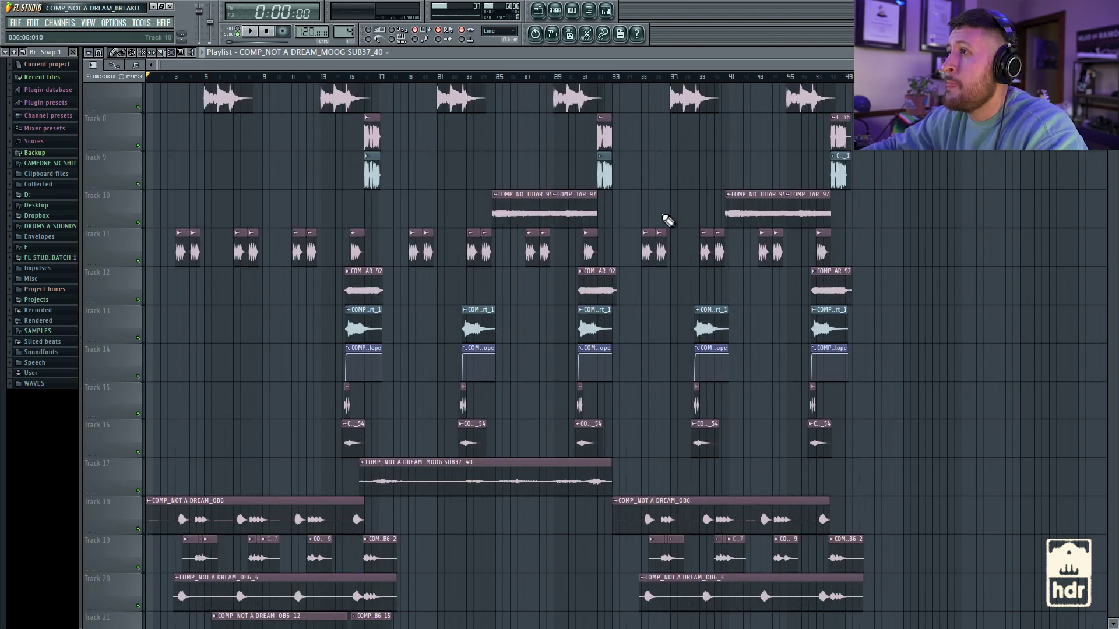
{"action": "scroll", "coordinate": [641, 186], "scroll_direction": "up", "scroll_amount": 3}
{"action": "left_click", "coordinate": [605, 76]}
{"action": "key", "text": "space"}
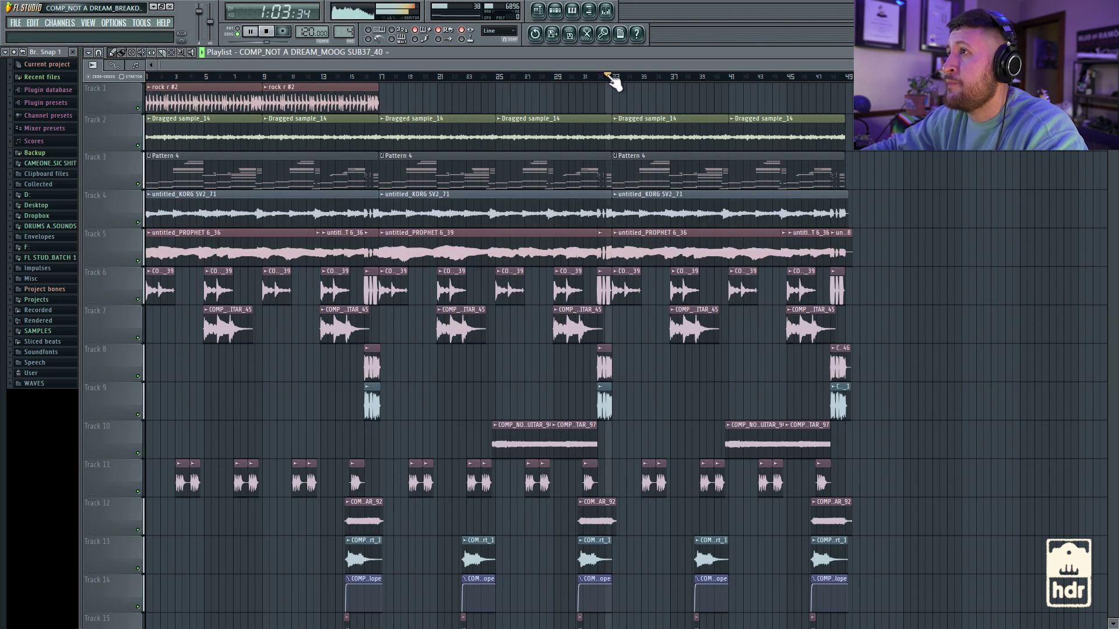
Look through the lower playlist tracks while the section after bar 33 plays, then stop playback
{"action": "scroll", "coordinate": [623, 138], "scroll_direction": "down", "scroll_amount": 2}
{"action": "scroll", "coordinate": [696, 304], "scroll_direction": "down", "scroll_amount": 10}
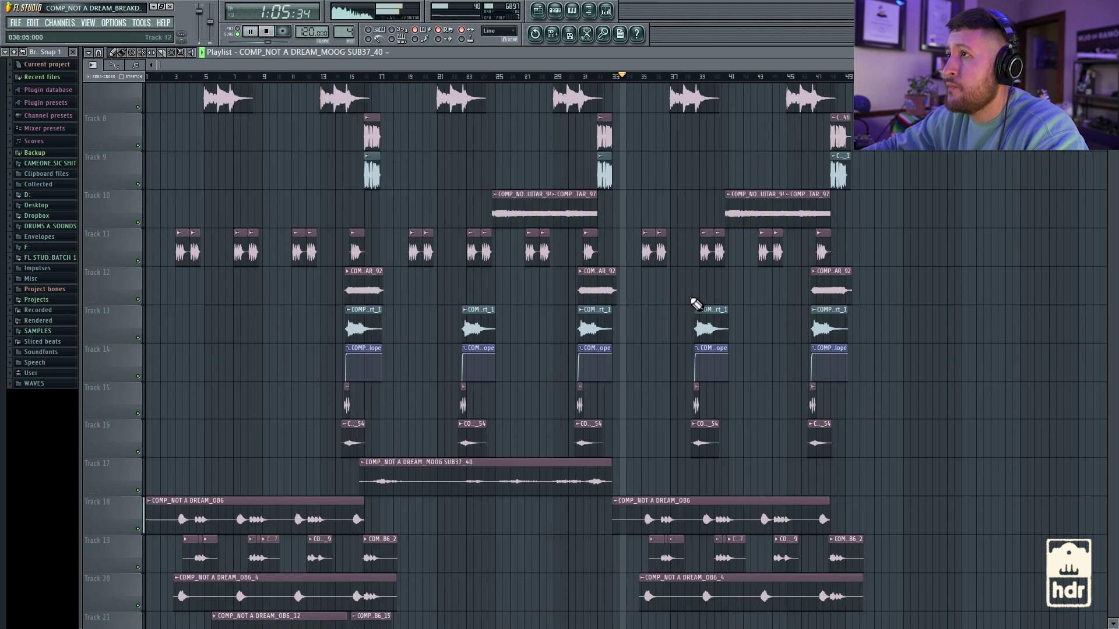
{"action": "scroll", "coordinate": [696, 304], "scroll_direction": "down", "scroll_amount": 6}
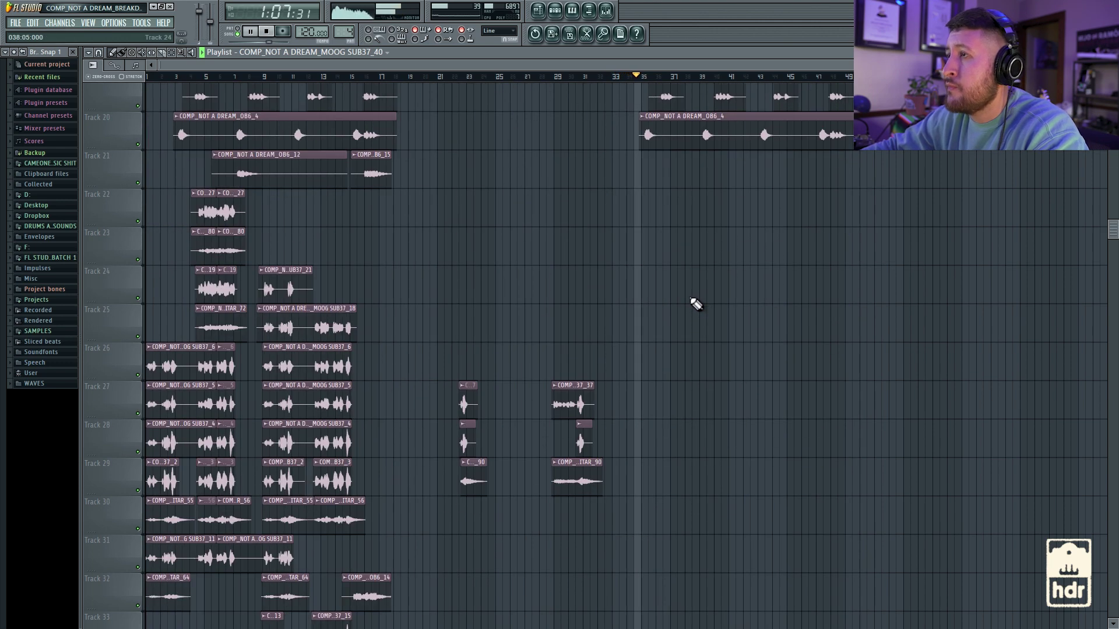
{"action": "scroll", "coordinate": [696, 305], "scroll_direction": "down", "scroll_amount": 5}
{"action": "scroll", "coordinate": [696, 304], "scroll_direction": "up", "scroll_amount": 8}
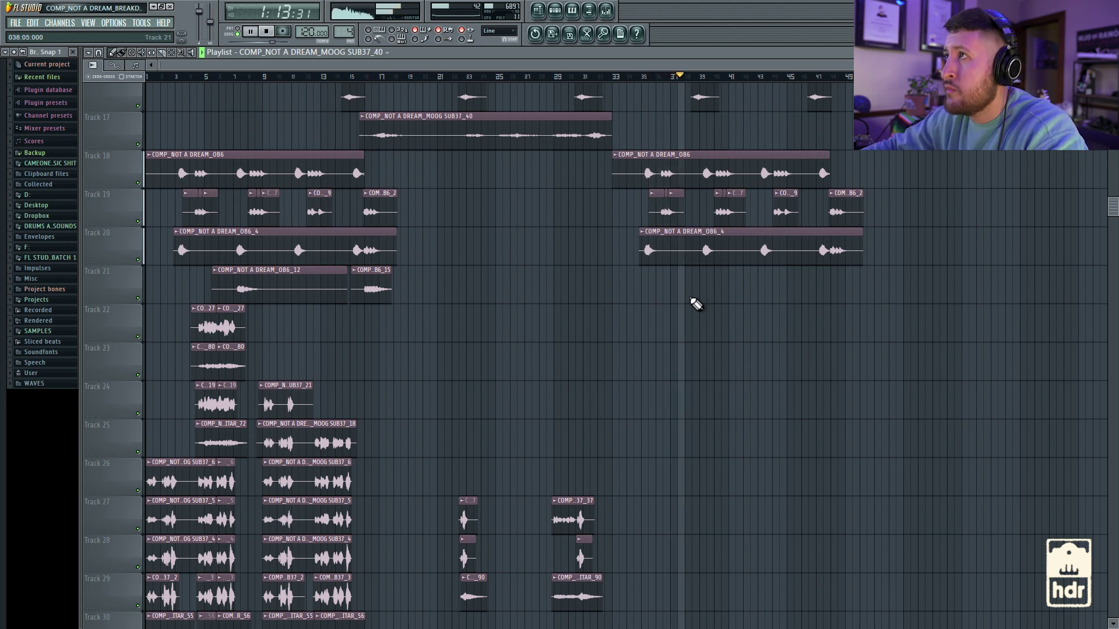
{"action": "key", "text": "space"}
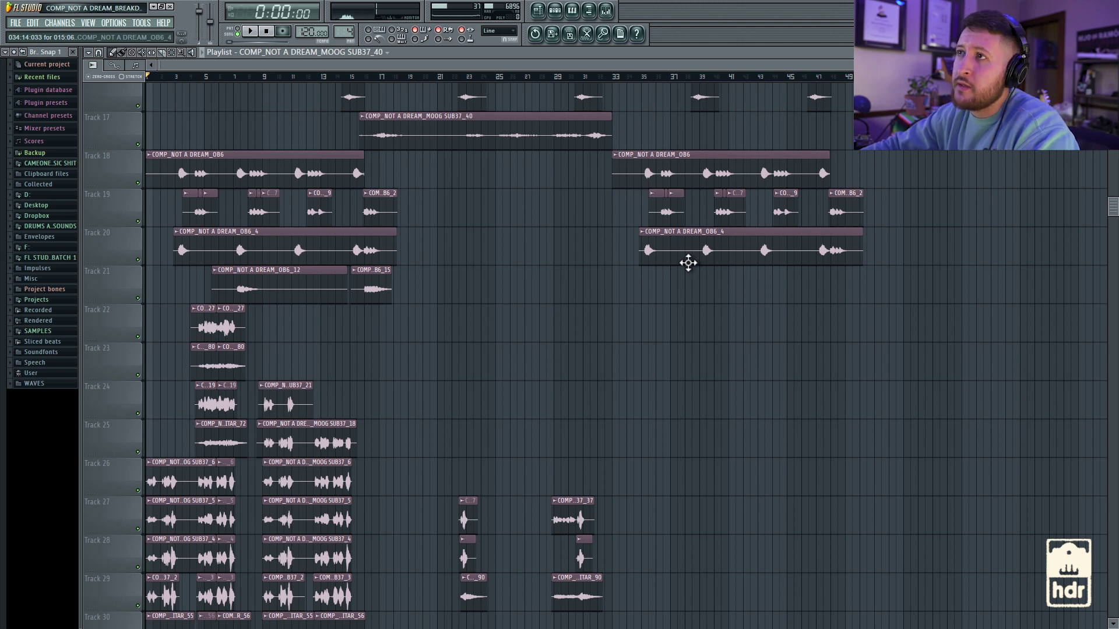
Review the playlist from Track 1 down to the vocal layers, comparing which clips are used in each section
{"action": "scroll", "coordinate": [688, 263], "scroll_direction": "up", "scroll_amount": 4}
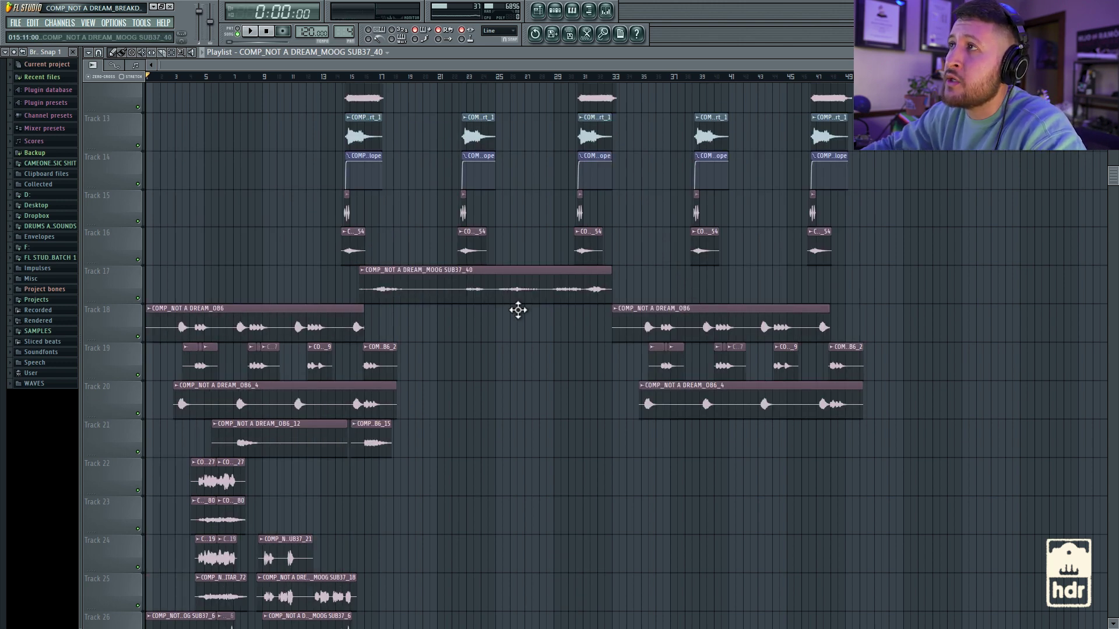
{"action": "scroll", "coordinate": [518, 310], "scroll_direction": "down", "scroll_amount": 4}
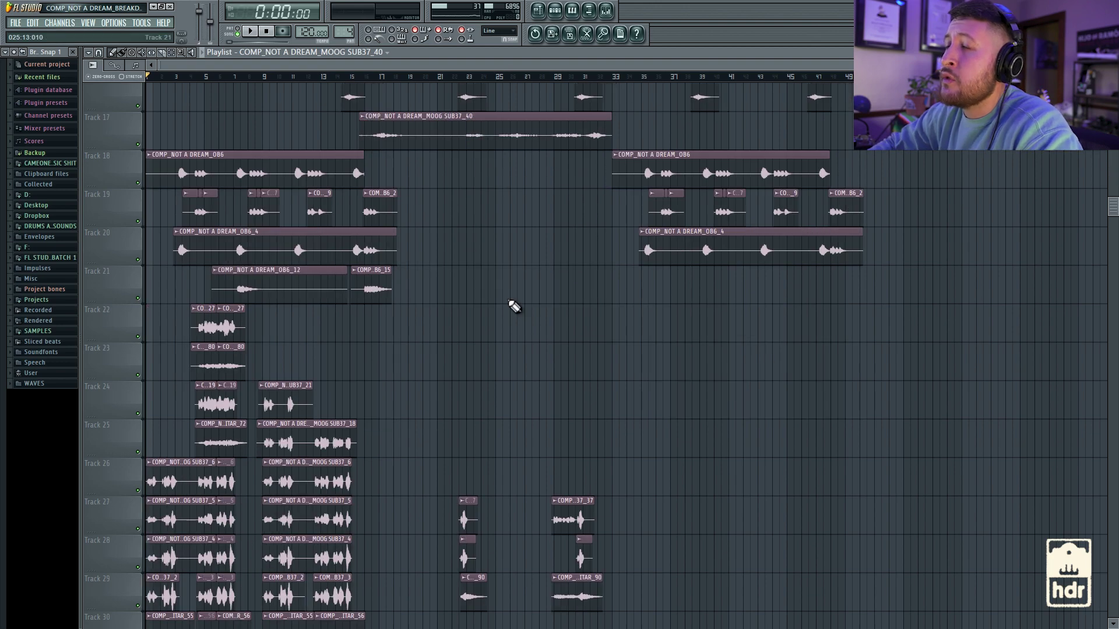
{"action": "scroll", "coordinate": [589, 292], "scroll_direction": "down", "scroll_amount": 4}
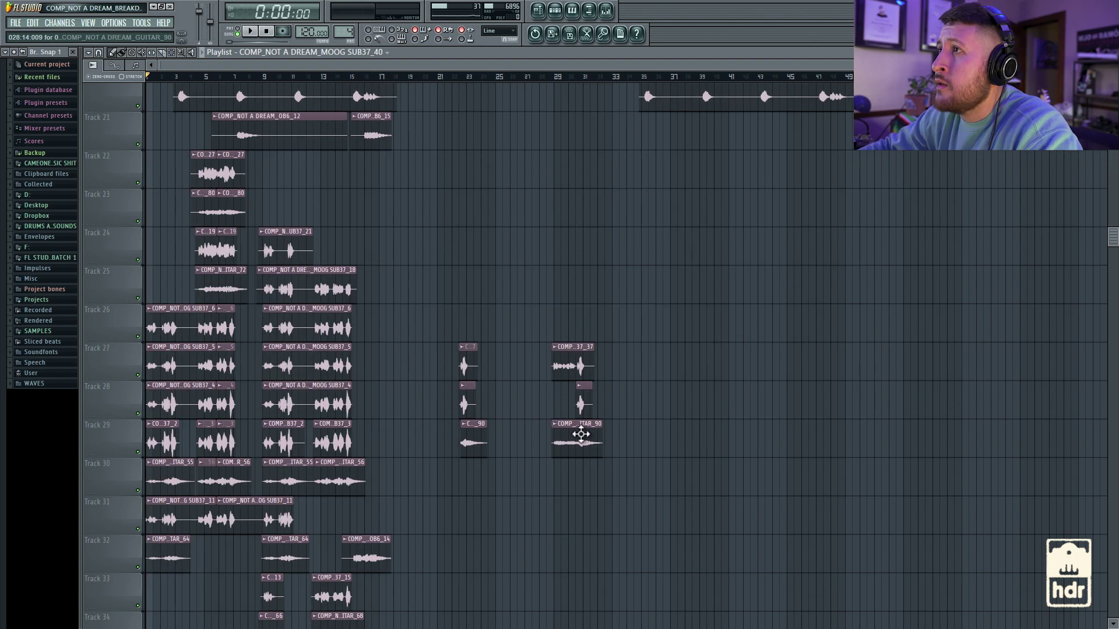
{"action": "scroll", "coordinate": [583, 395], "scroll_direction": "up", "scroll_amount": 20}
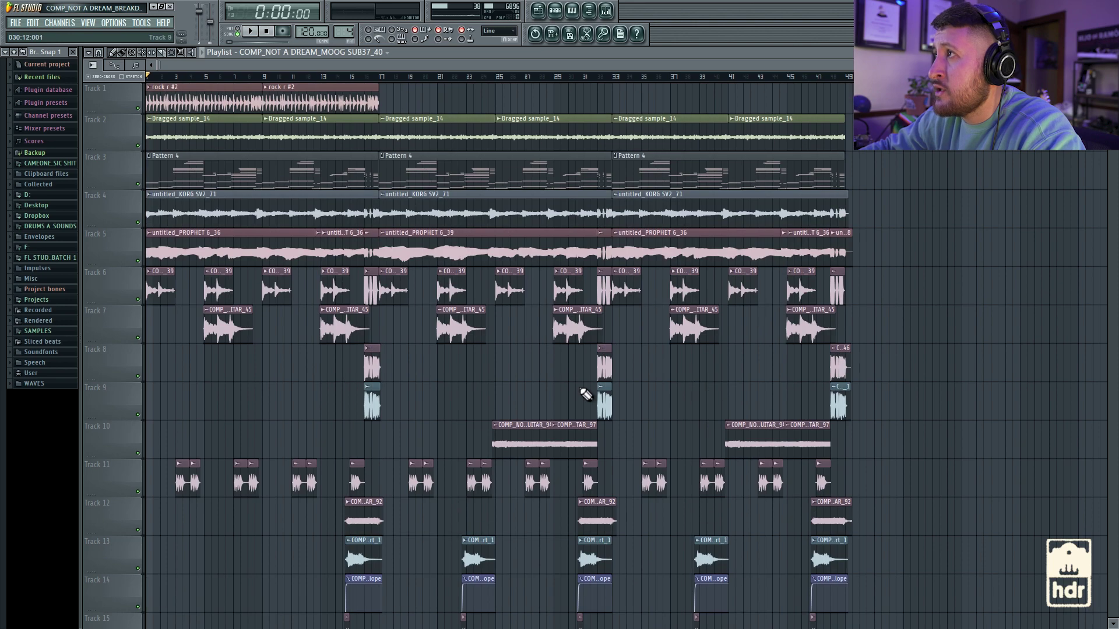
{"action": "scroll", "coordinate": [684, 299], "scroll_direction": "down", "scroll_amount": 15}
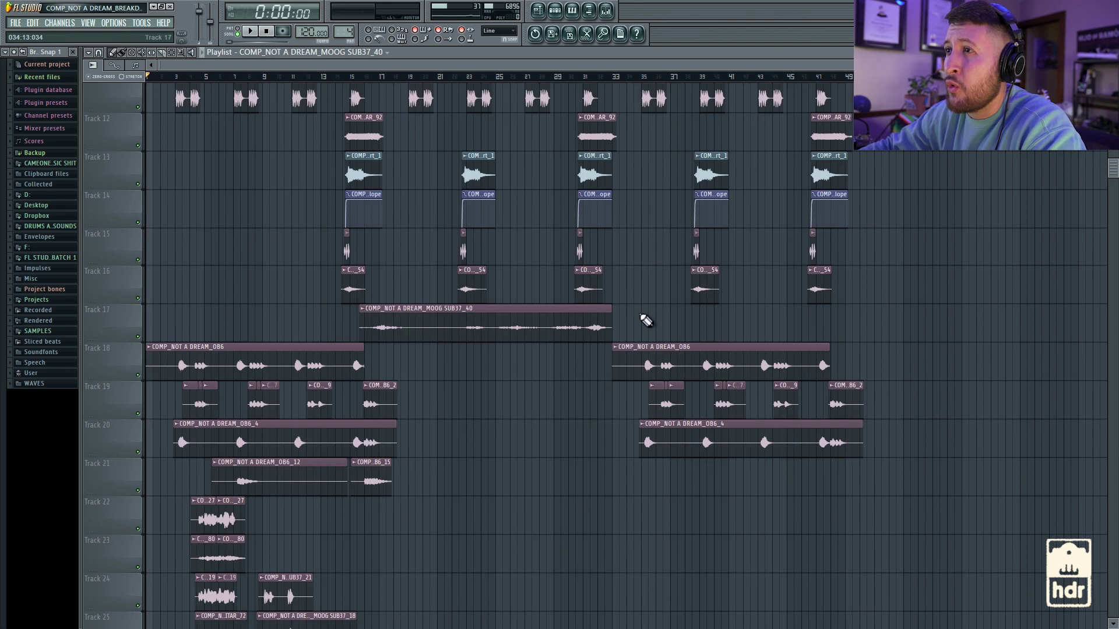
{"action": "scroll", "coordinate": [640, 329], "scroll_direction": "up", "scroll_amount": 15}
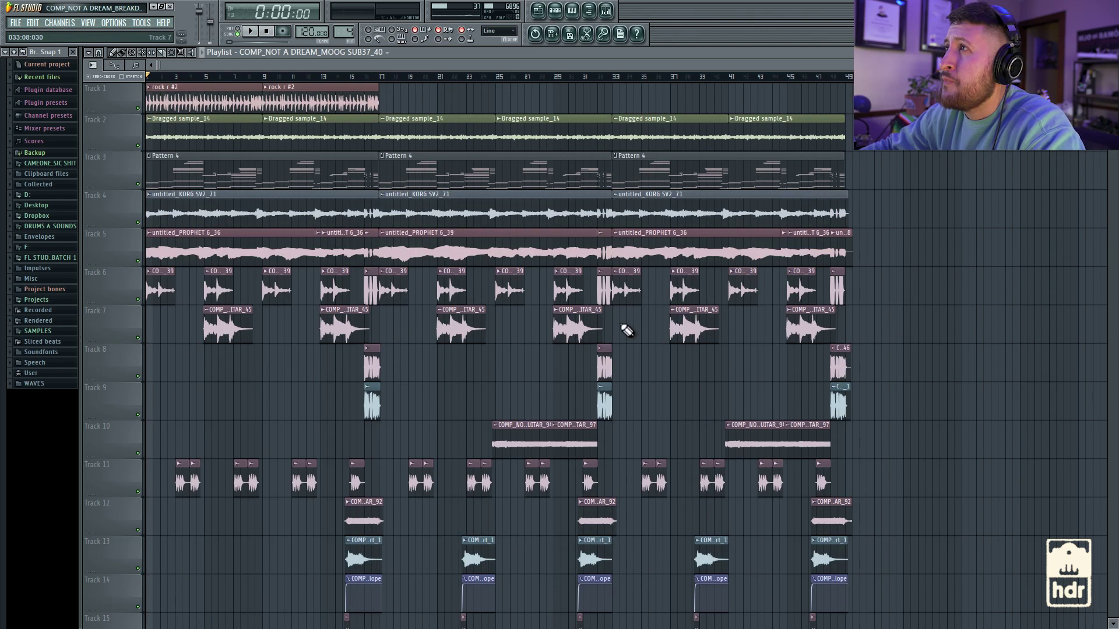
{"action": "scroll", "coordinate": [639, 302], "scroll_direction": "down", "scroll_amount": 7}
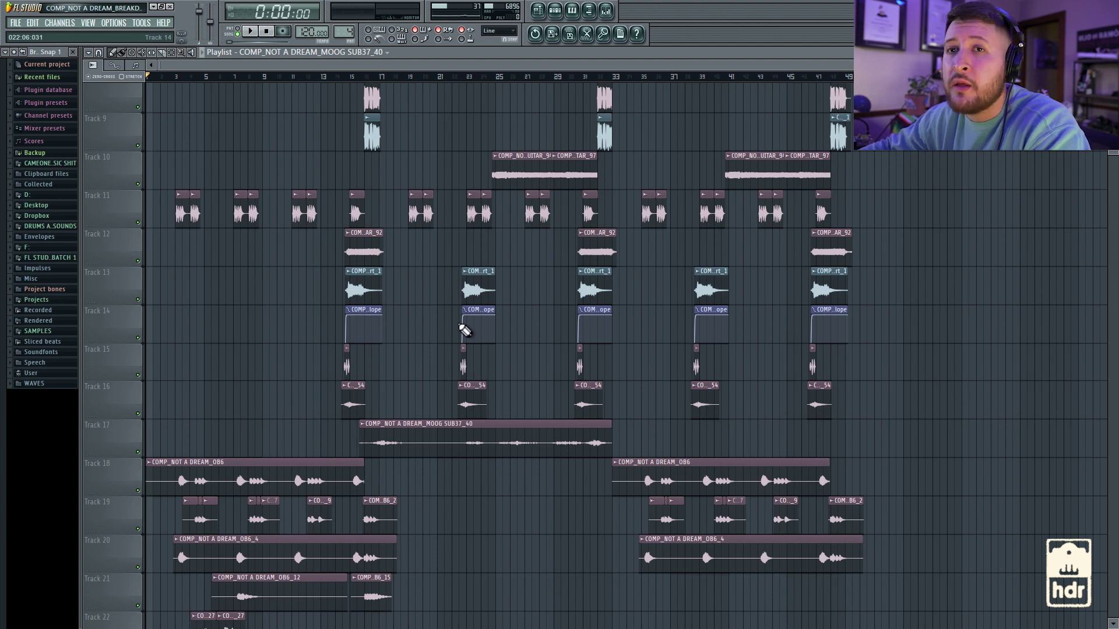
{"action": "scroll", "coordinate": [811, 193], "scroll_direction": "up", "scroll_amount": 7}
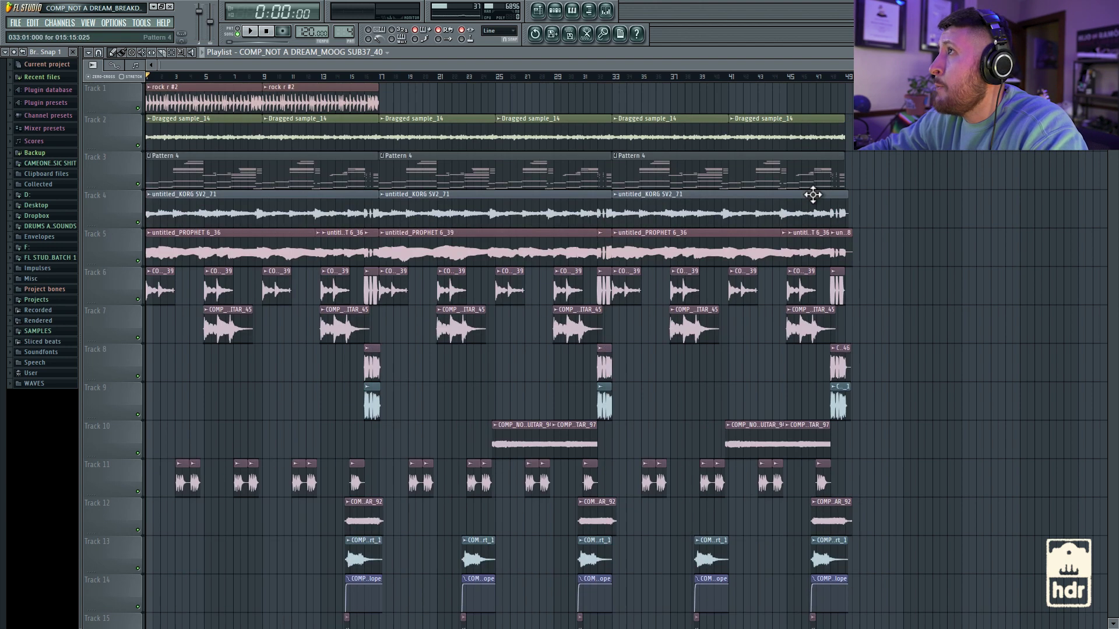